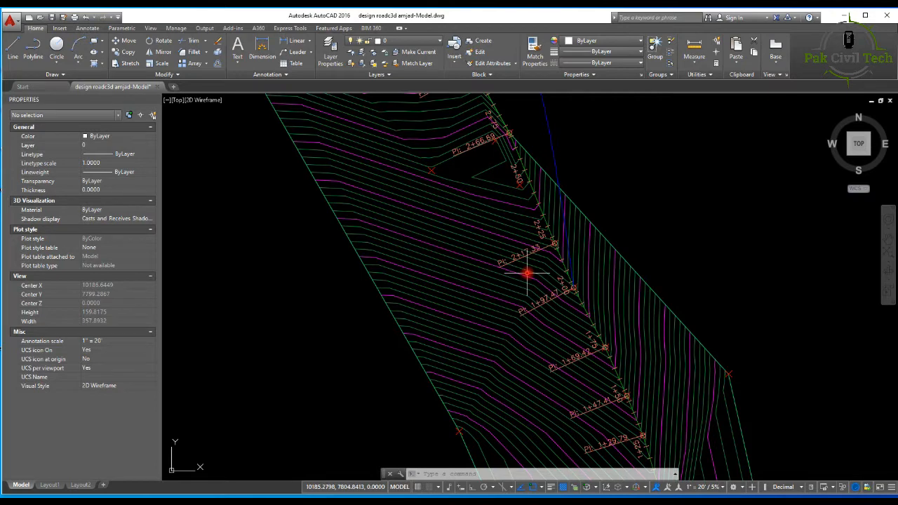
Examine the road plan along its whole length, including the contours, the alignment and its station labels.
scroll(527, 273, "down", 6)
scroll(537, 266, "up", 3)
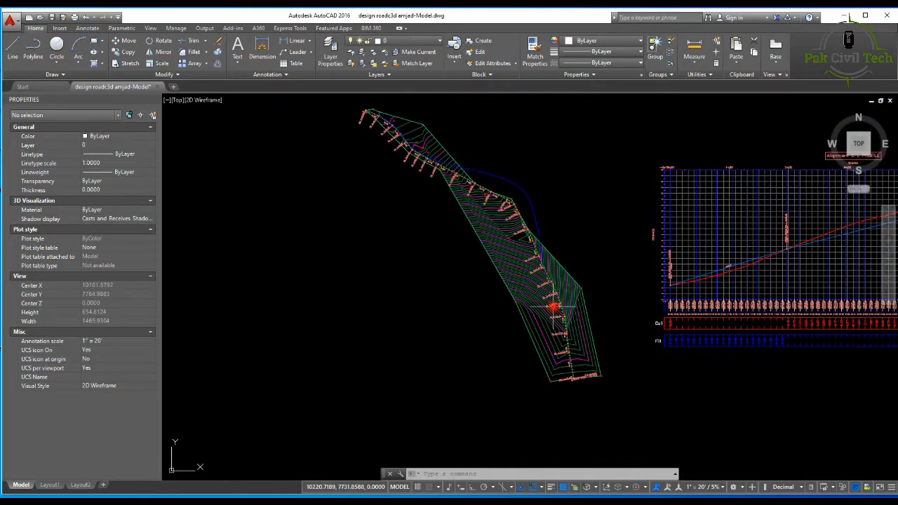
middle_click_drag(598, 328, 566, 242)
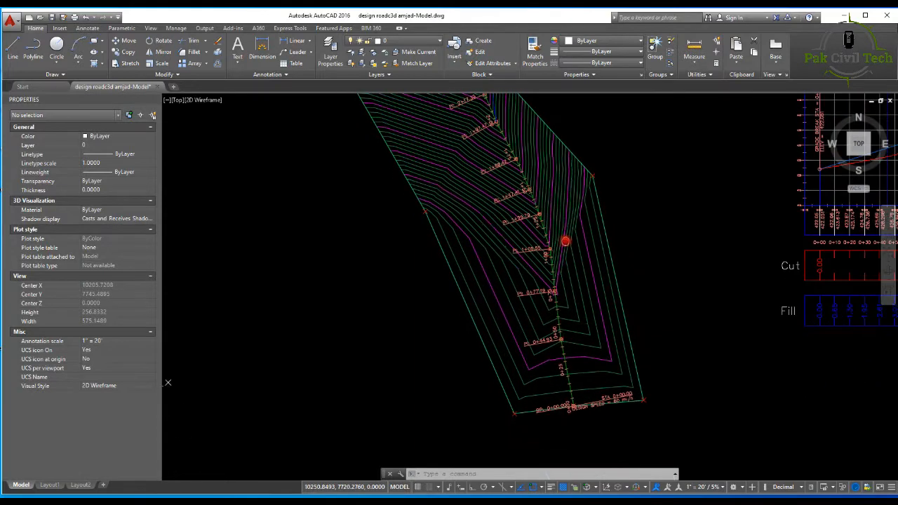
middle_click_drag(497, 288, 531, 364)
scroll(531, 309, "down", 2)
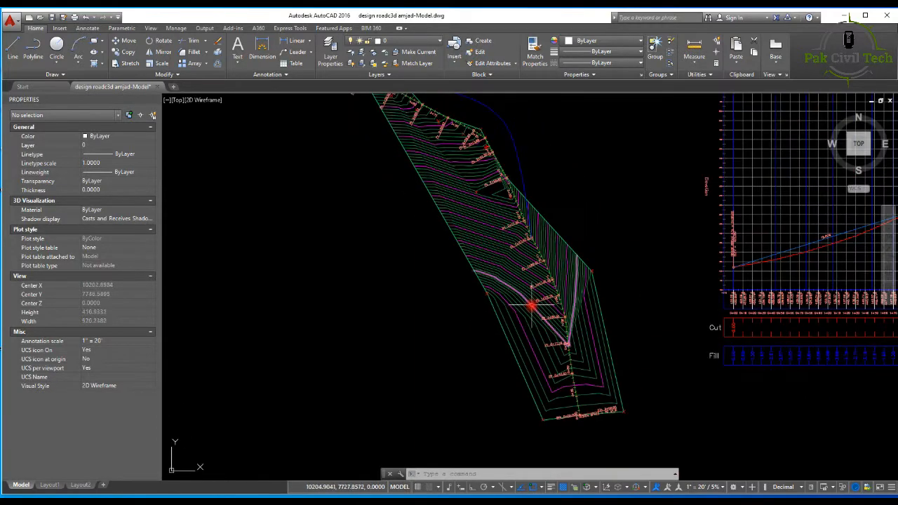
middle_click_drag(428, 147, 445, 191)
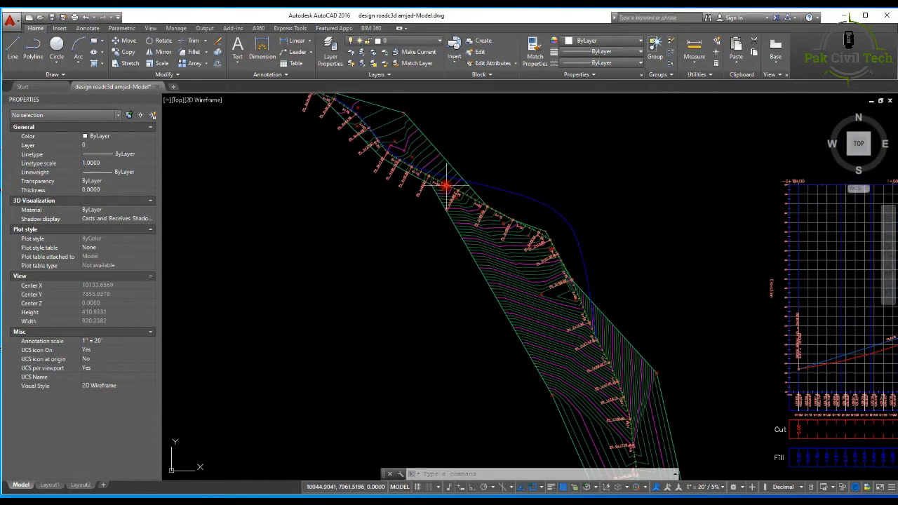
mouse_move(359, 128)
middle_mouse_down()
mouse_move(400, 180)
mouse_move(366, 140)
middle_mouse_up()
scroll(374, 161, "up", 2)
scroll(484, 256, "down", 4)
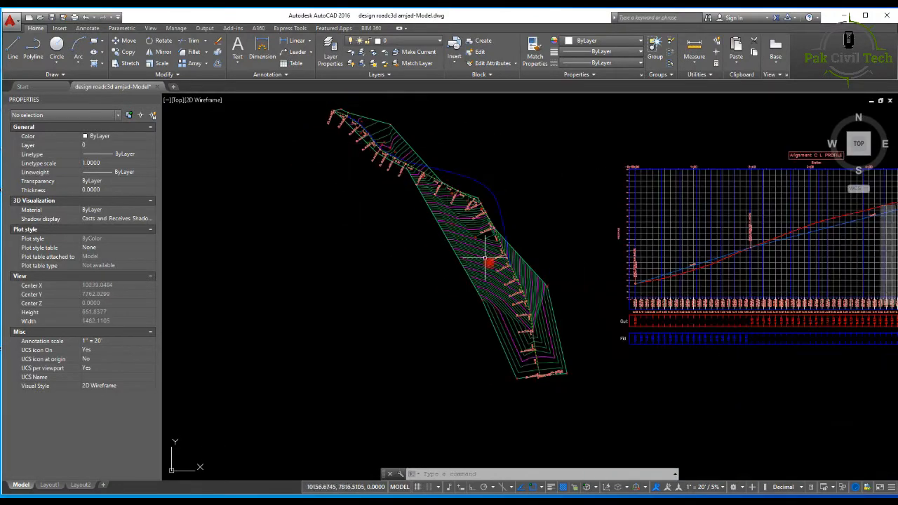
scroll(507, 274, "up", 2)
scroll(501, 250, "down", 2)
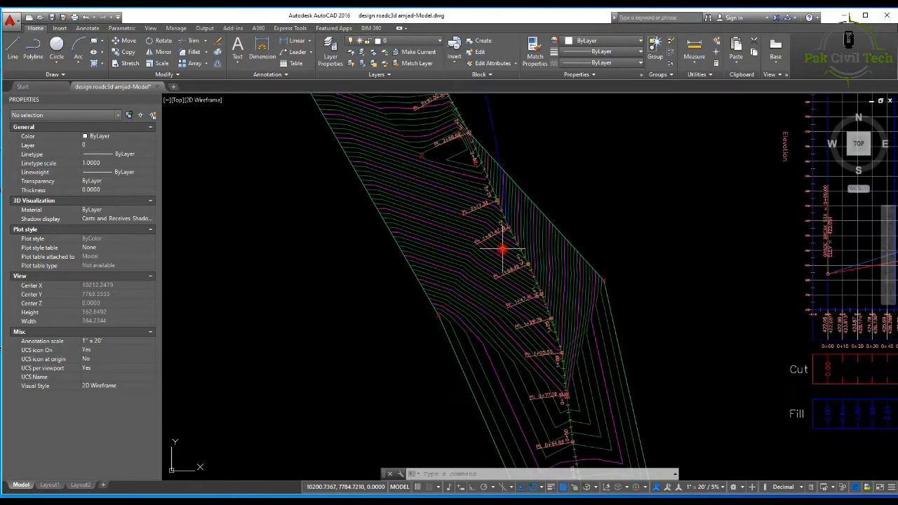
mouse_move(495, 245)
middle_mouse_down()
mouse_move(519, 295)
mouse_move(474, 263)
middle_mouse_up()
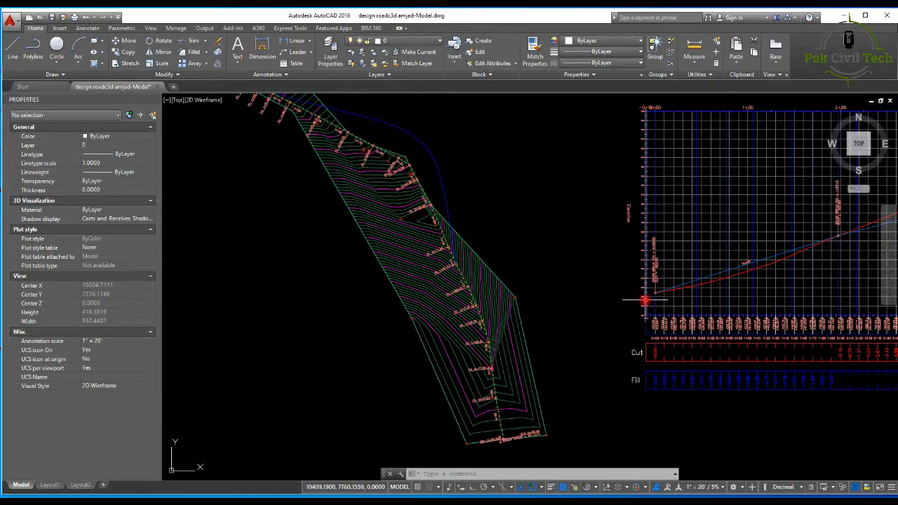
Inspect the red dashed ground line in the Alignment C L PROFILE, then clear the selection.
middle_click_drag(644, 301, 385, 280)
scroll(384, 280, "down", 2)
scroll(497, 249, "up", 4)
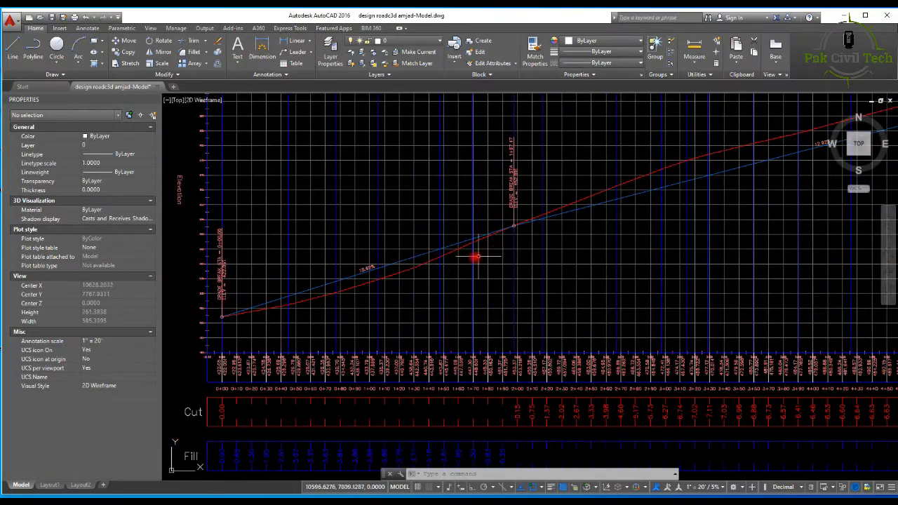
scroll(404, 270, "up", 5)
left_click(403, 271)
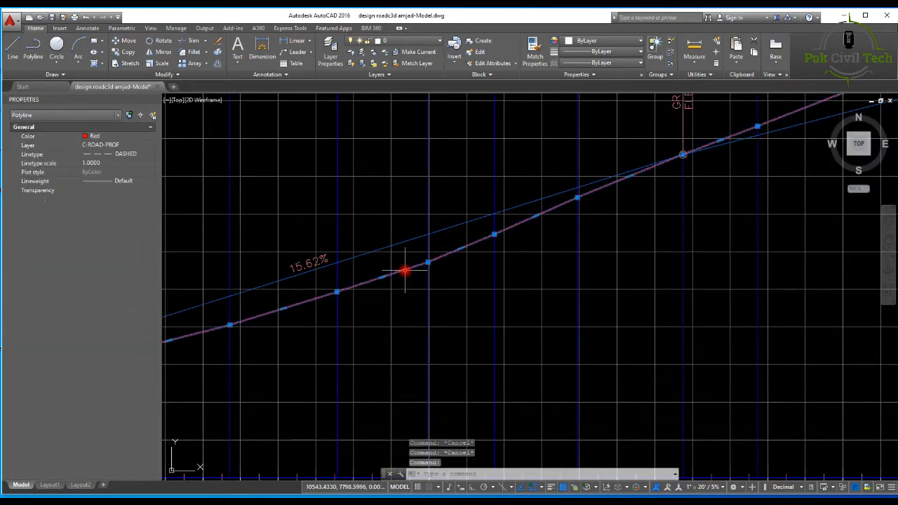
scroll(449, 260, "down", 5)
key("Escape")
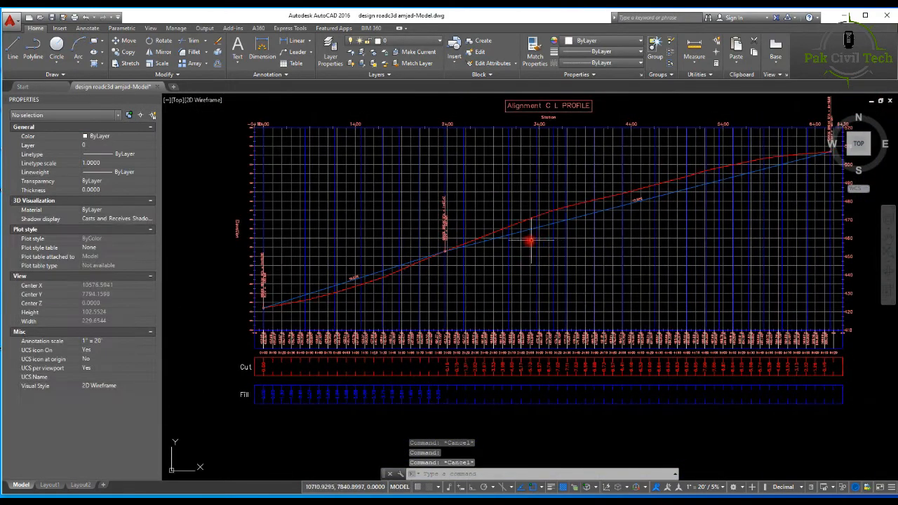
Inspect the blue design grade line labelled 15.62% in the profile, then clear the selection.
scroll(423, 265, "up", 4)
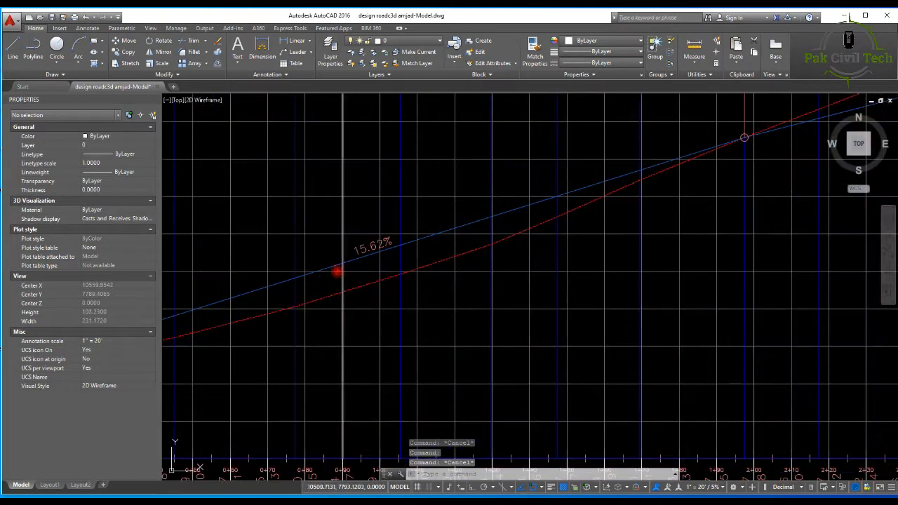
left_click(331, 263)
scroll(337, 266, "up", 2)
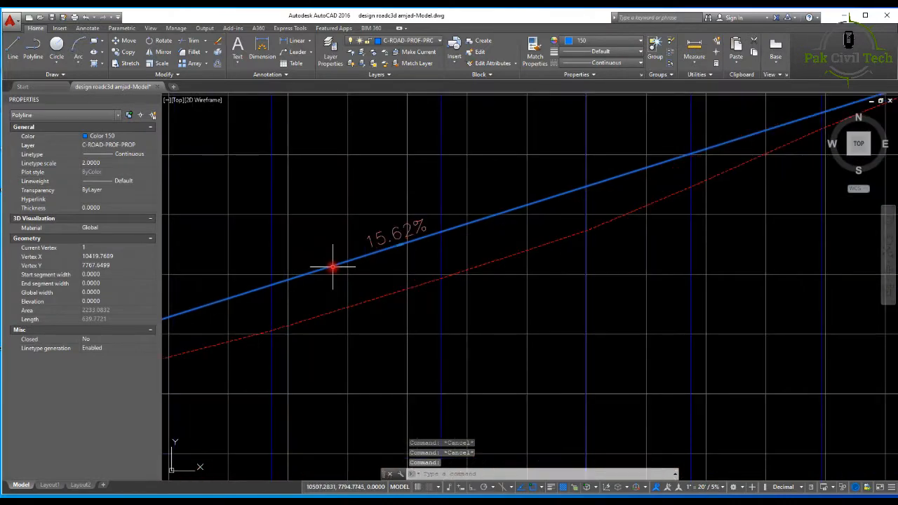
key("Escape")
scroll(358, 261, "down", 8)
scroll(358, 261, "up", 6)
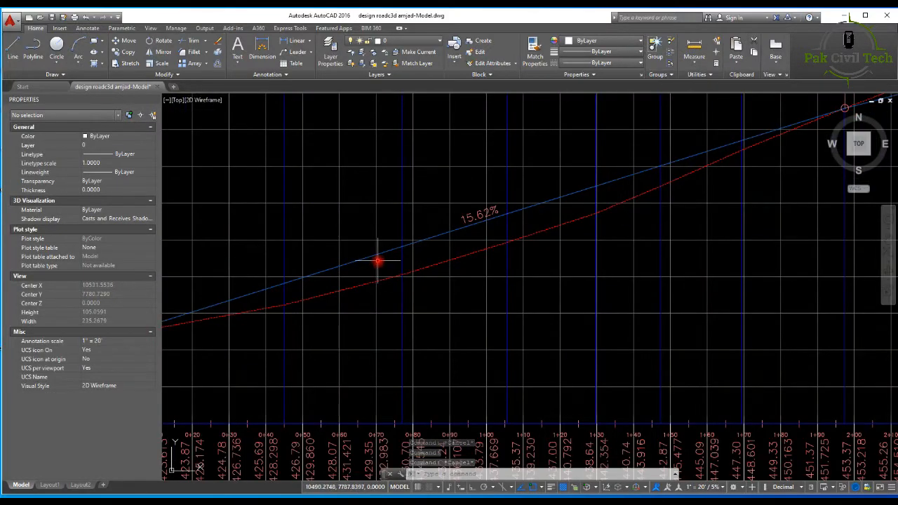
scroll(469, 245, "down", 5)
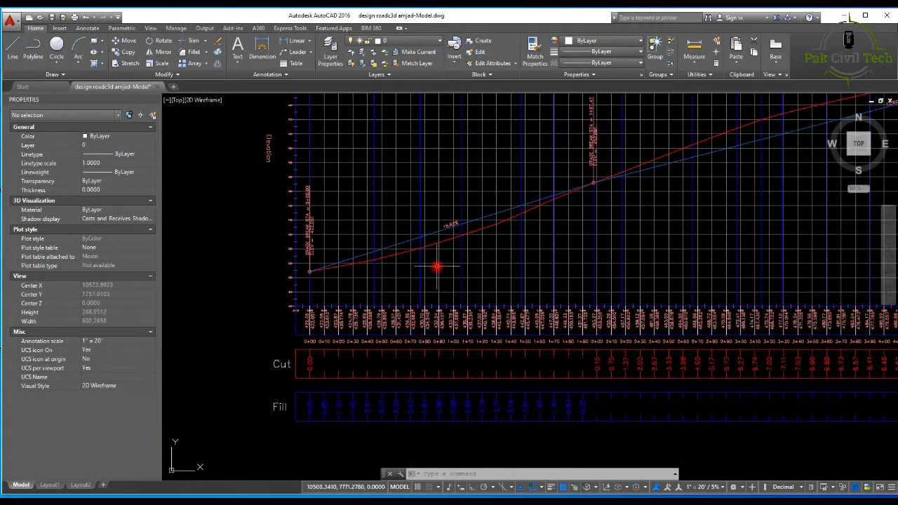
scroll(436, 267, "down", 4)
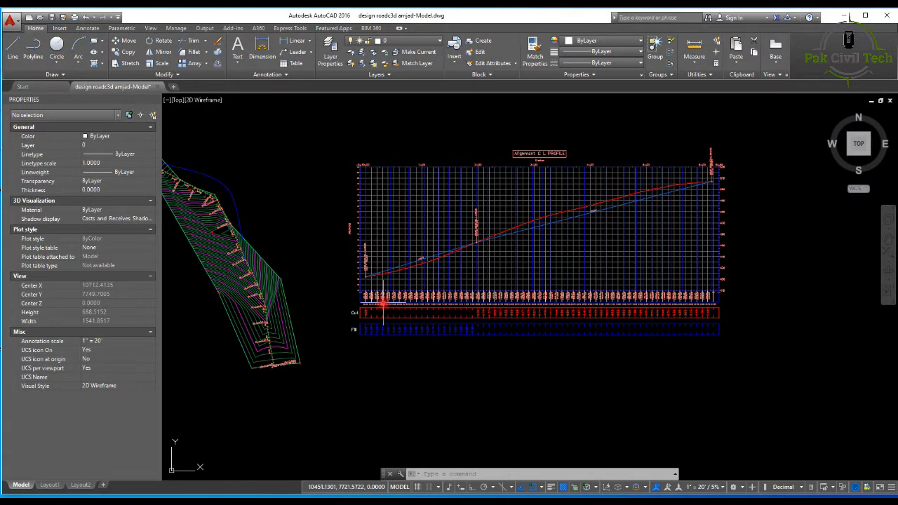
Read the paired ground and design elevations beneath the profile from station 0+00 to 0+80.
scroll(372, 296, "up", 10)
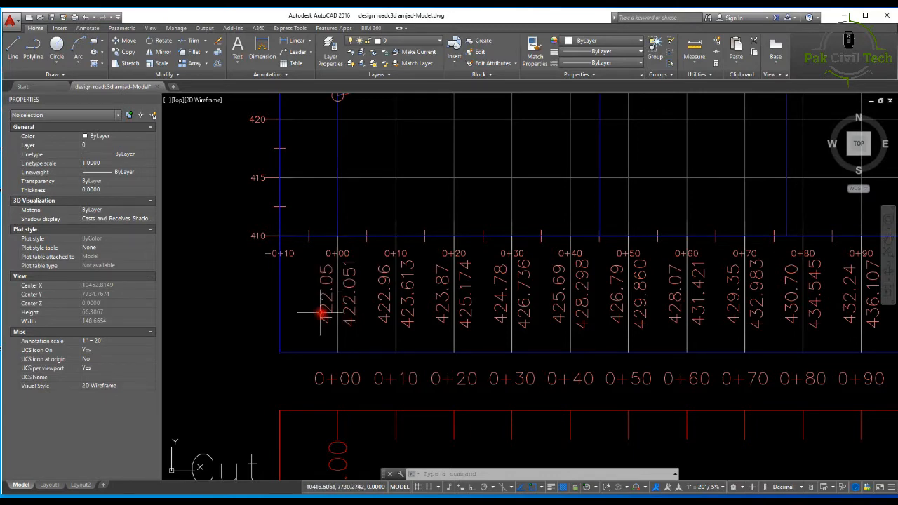
scroll(320, 313, "down", 5)
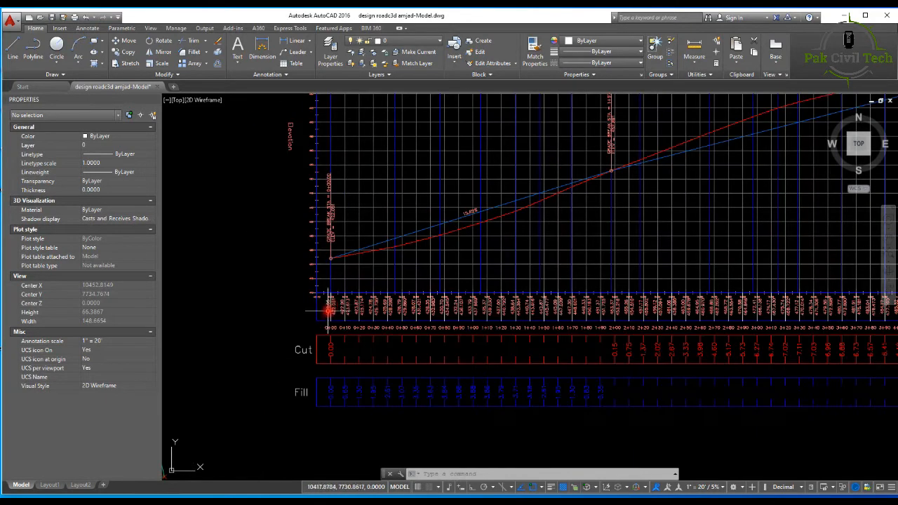
scroll(327, 310, "up", 4)
scroll(330, 281, "down", 1)
scroll(344, 321, "up", 4)
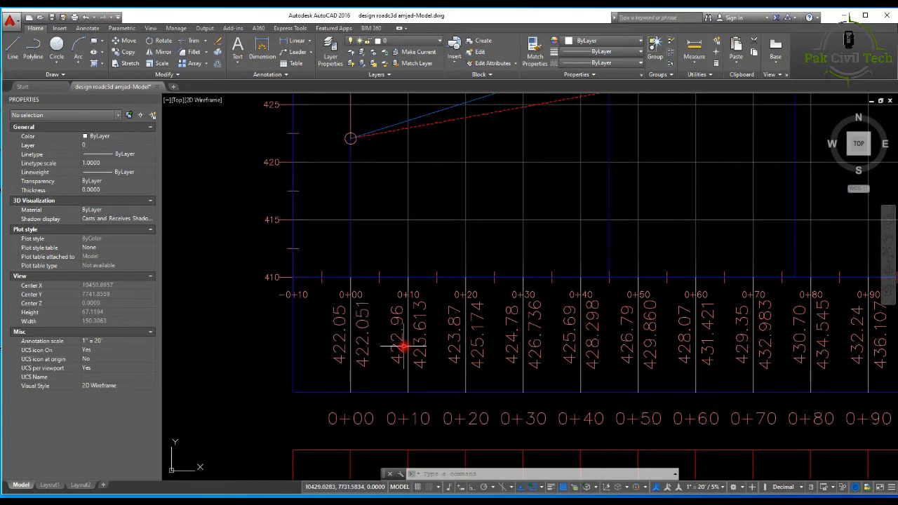
scroll(411, 351, "down", 3)
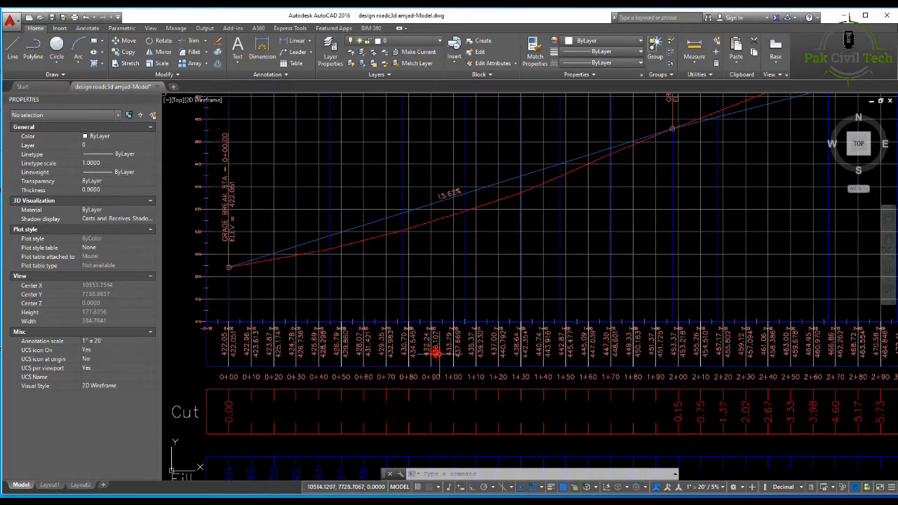
scroll(390, 371, "up", 5)
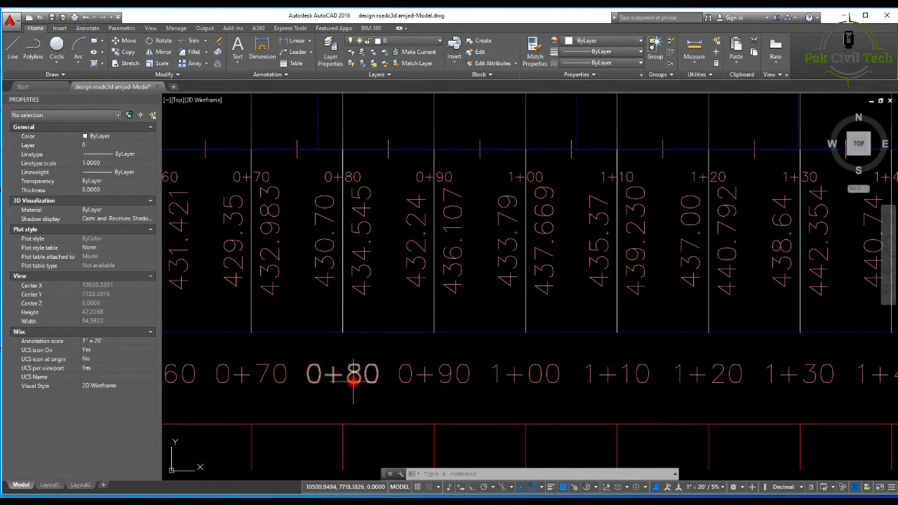
middle_click_drag(355, 321, 358, 371)
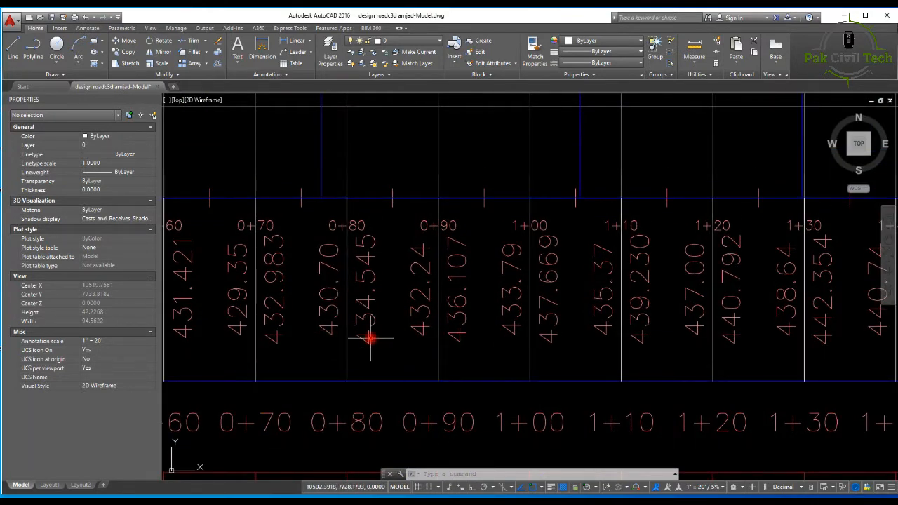
Compare the elevation pair at station 0+80 with the red ground line and blue design line above it.
scroll(372, 337, "down", 4)
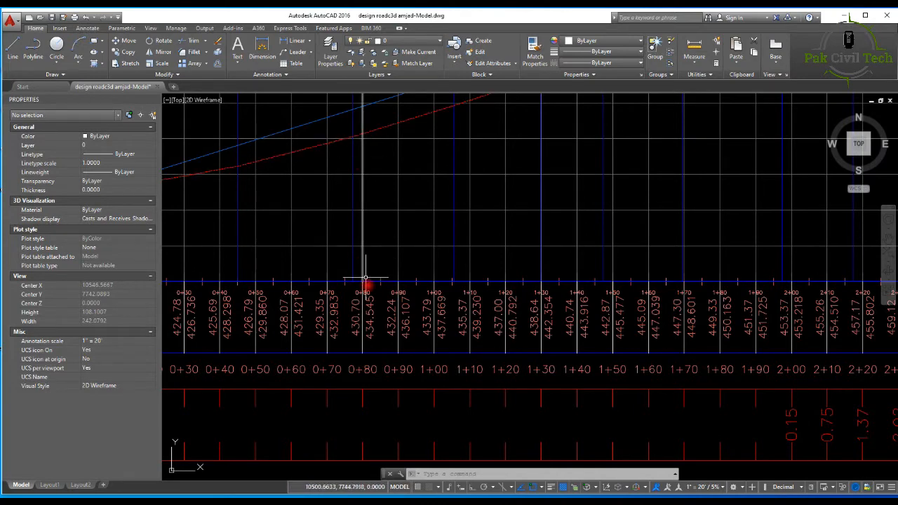
scroll(372, 336, "up", 2)
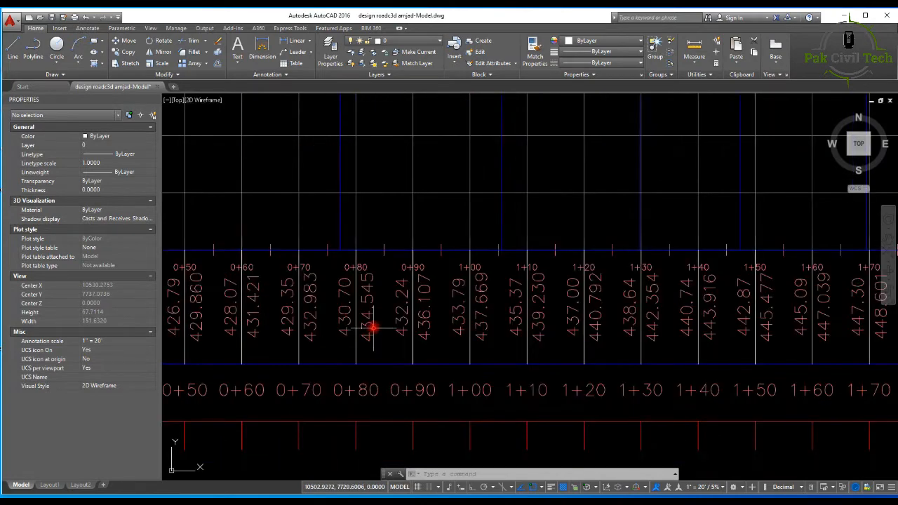
scroll(372, 327, "down", 2)
middle_click_drag(367, 311, 371, 355)
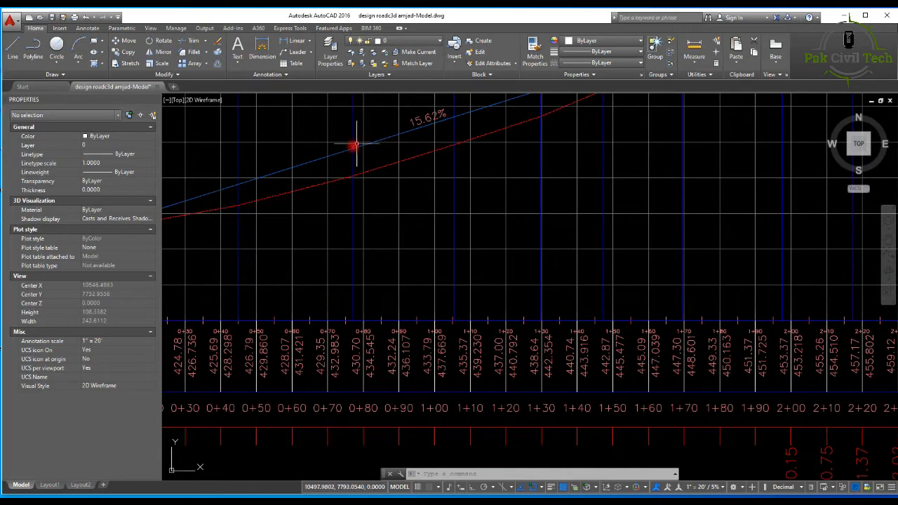
middle_click_drag(379, 192, 357, 248)
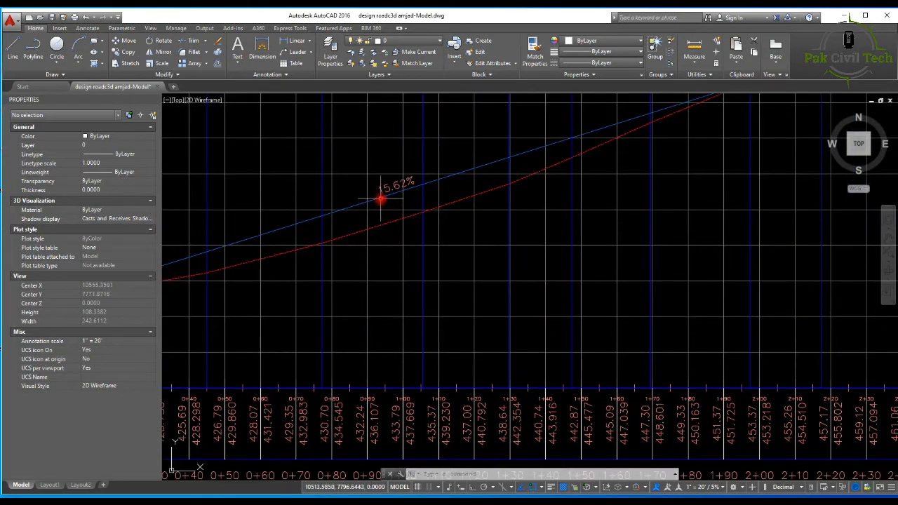
scroll(400, 189, "down", 6)
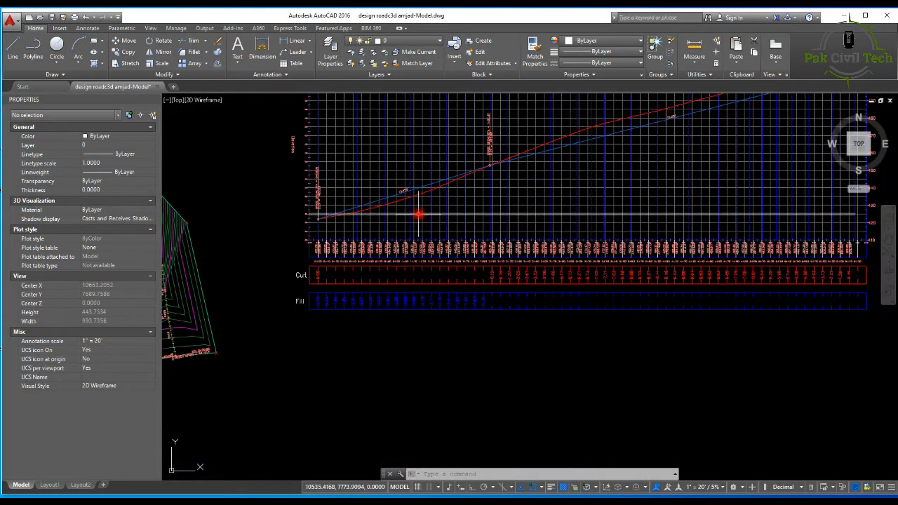
mouse_move(421, 216)
middle_mouse_down()
mouse_move(347, 213)
mouse_move(329, 245)
middle_mouse_up()
scroll(324, 201, "up", 1)
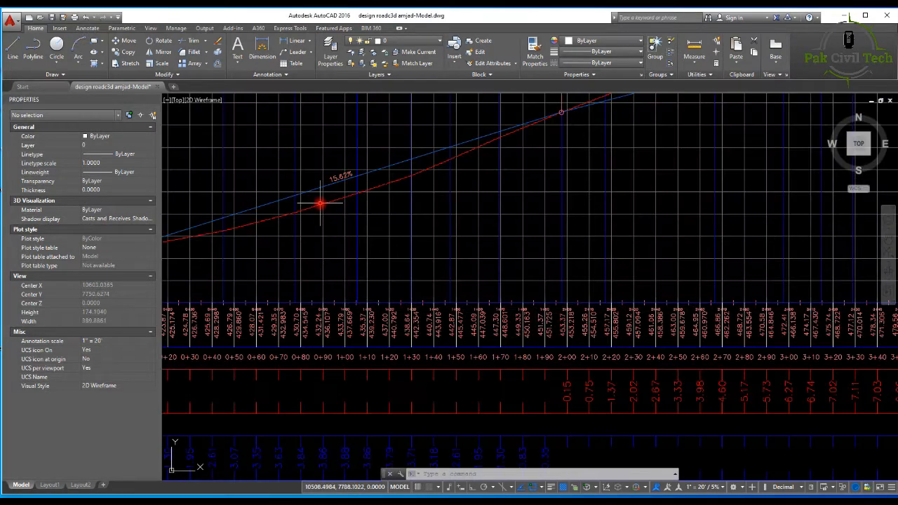
scroll(327, 198, "up", 1)
middle_click_drag(319, 317, 348, 301)
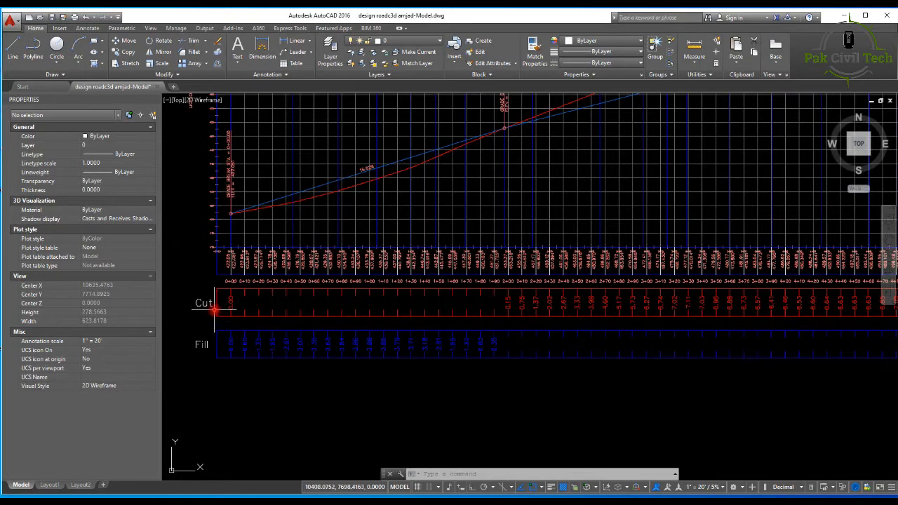
Examine the Cut and Fill rows against the ground and design lines from station 0+00 to the grade break near 2+00.
scroll(216, 304, "up", 4)
scroll(257, 292, "down", 6)
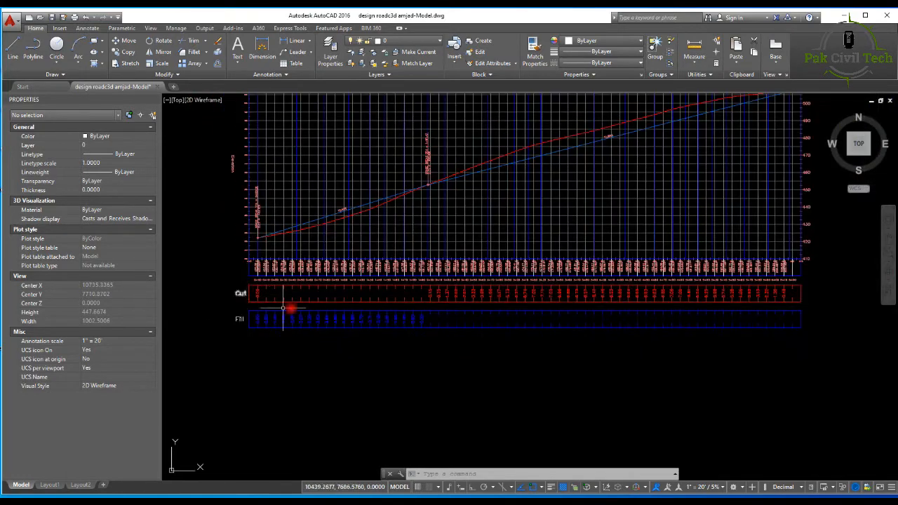
scroll(426, 302, "up", 4)
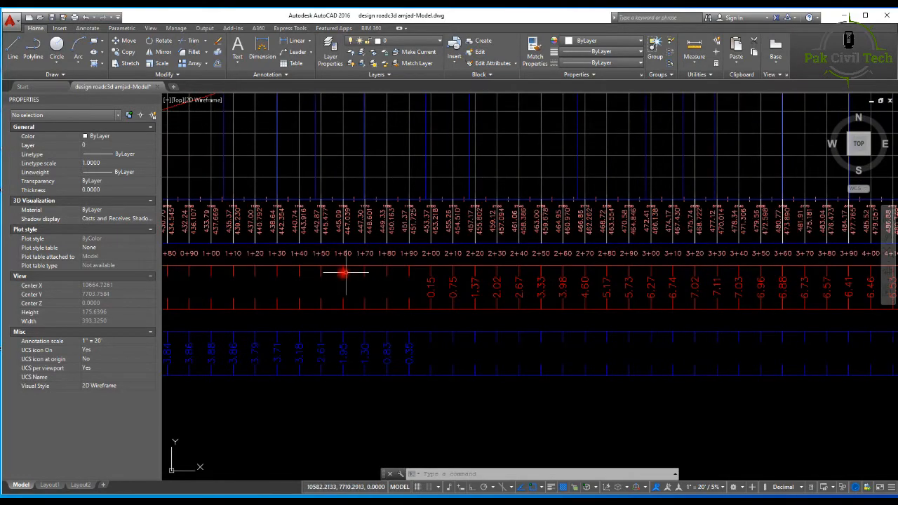
scroll(338, 279, "down", 4)
scroll(294, 196, "up", 5)
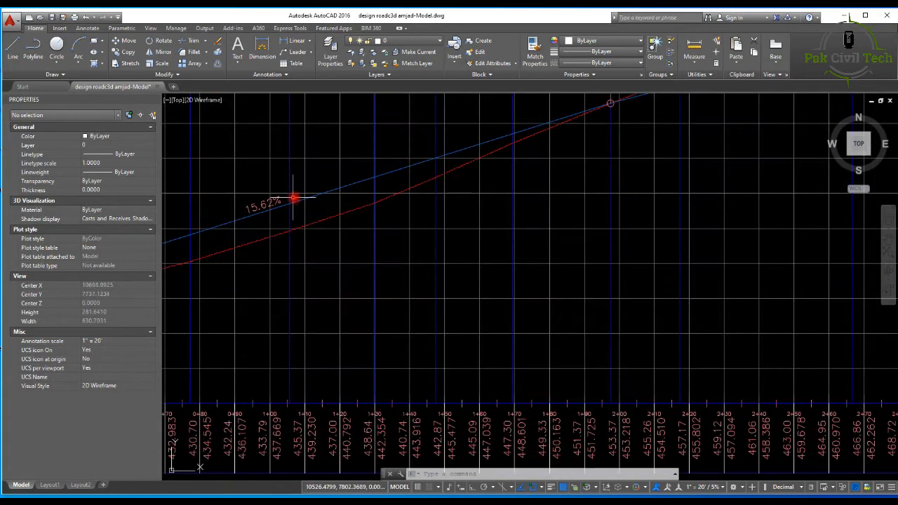
scroll(298, 225, "down", 5)
scroll(267, 302, "up", 5)
middle_click_drag(268, 302, 372, 270)
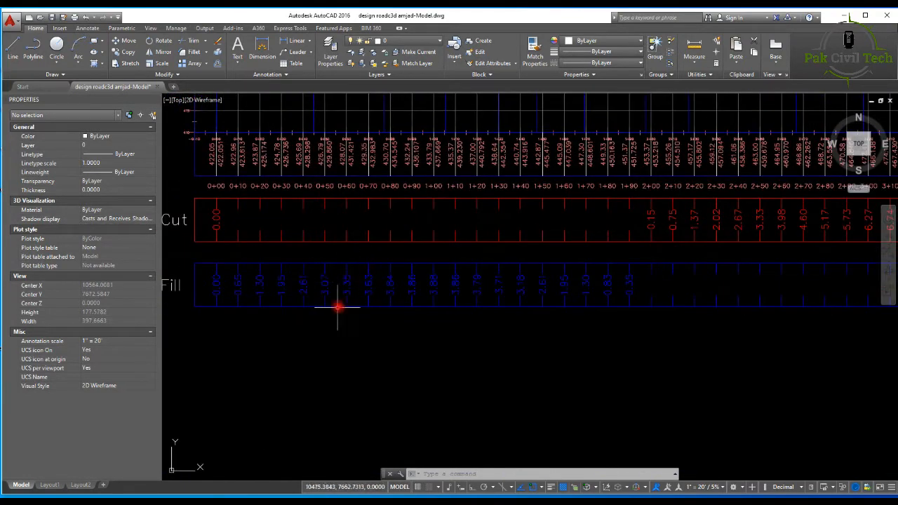
scroll(274, 302, "down", 3)
scroll(344, 202, "up", 1)
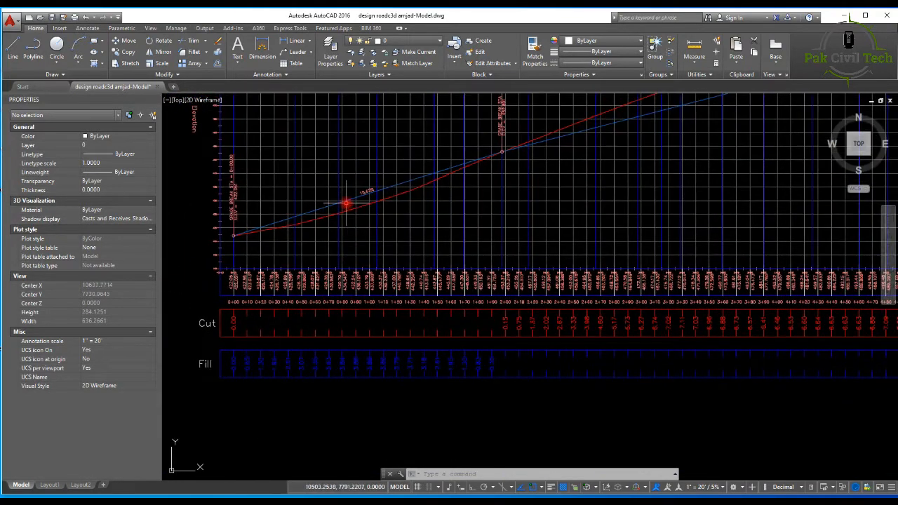
scroll(344, 199, "up", 2)
scroll(266, 242, "down", 3)
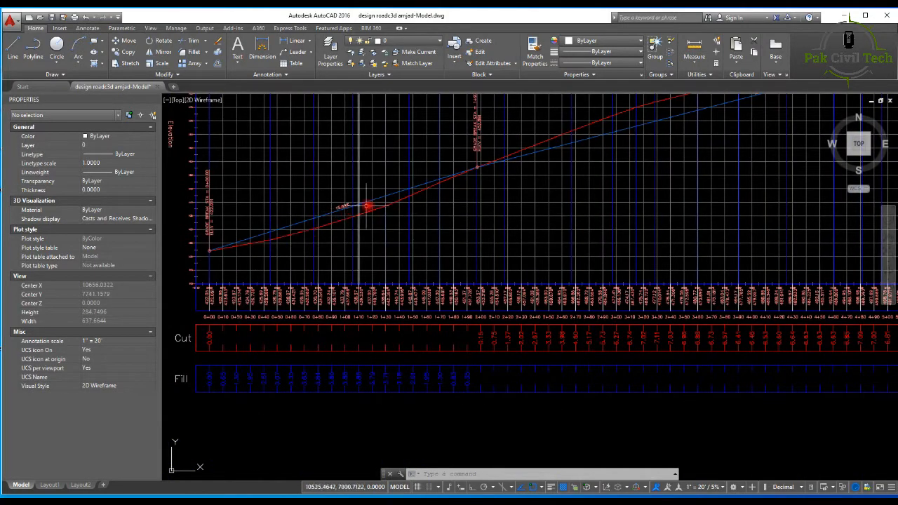
scroll(476, 168, "up", 4)
scroll(477, 170, "down", 3)
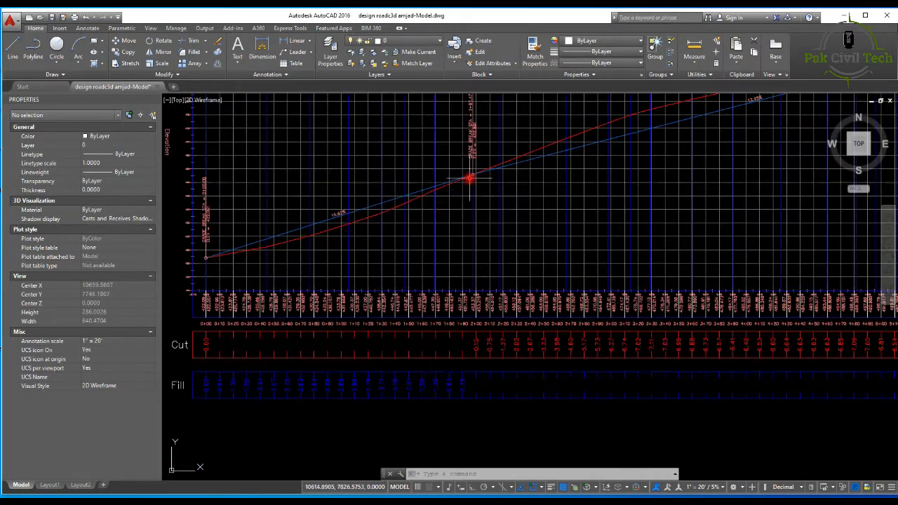
Trace the Cut row beyond the grade break near 2+00 against the ground and design lines in the profile.
scroll(412, 275, "up", 2)
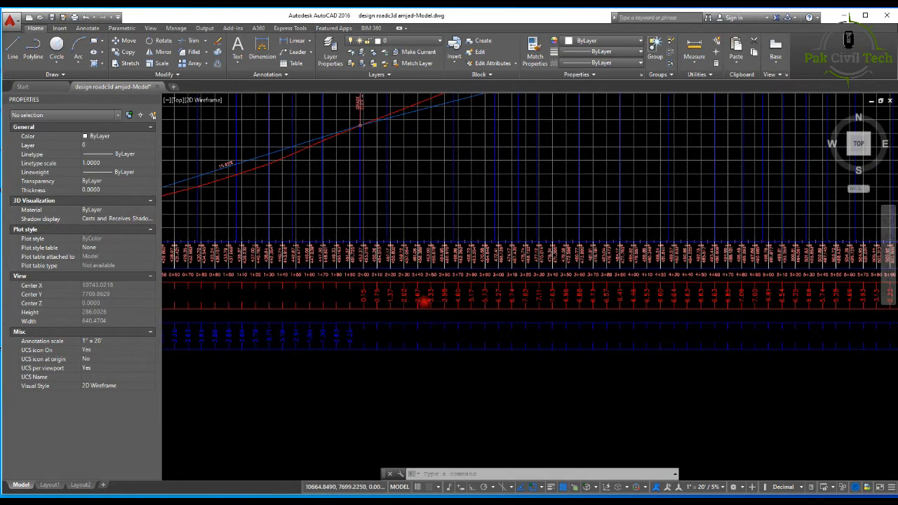
scroll(425, 301, "down", 4)
scroll(419, 255, "up", 1)
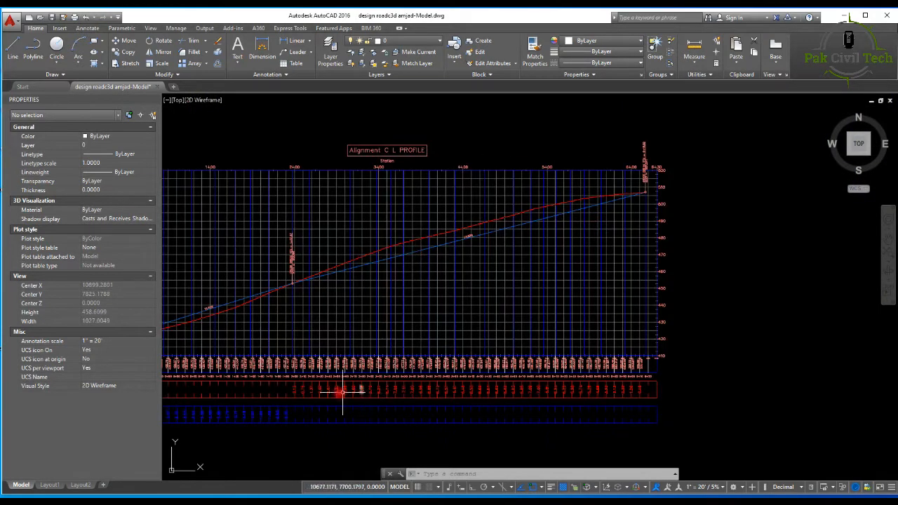
scroll(301, 416, "up", 5)
scroll(290, 357, "down", 5)
scroll(261, 357, "up", 4)
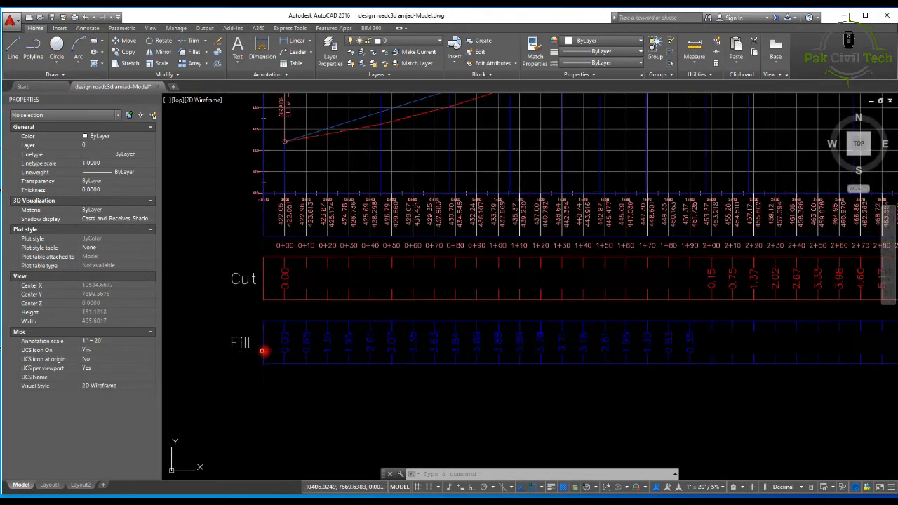
Read the Fill values up to station 1+90 and the Cut values from station 2+00 onward beneath the profile.
scroll(487, 339, "down", 1)
scroll(582, 315, "up", 2)
scroll(595, 317, "up", 2)
middle_click_drag(603, 317, 380, 324)
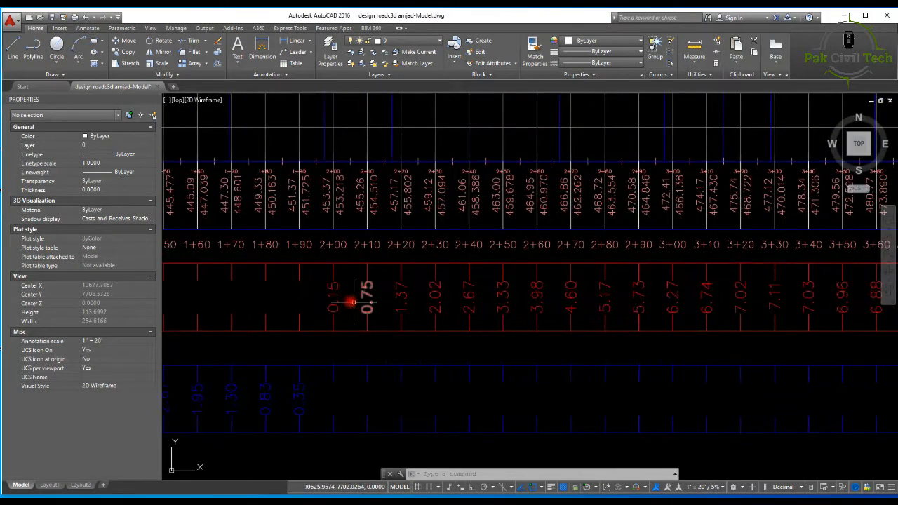
scroll(375, 300, "down", 4)
scroll(403, 301, "down", 4)
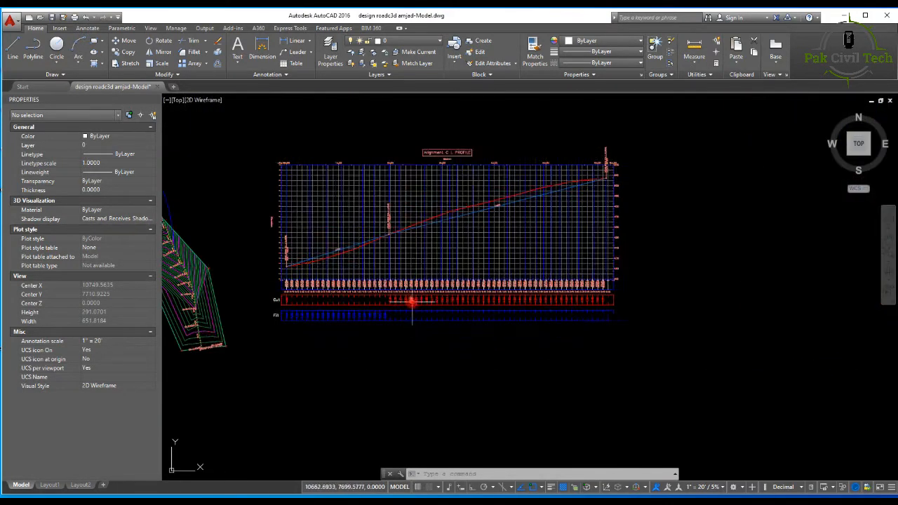
type("e")
key("Return")
key("Escape")
key("Escape")
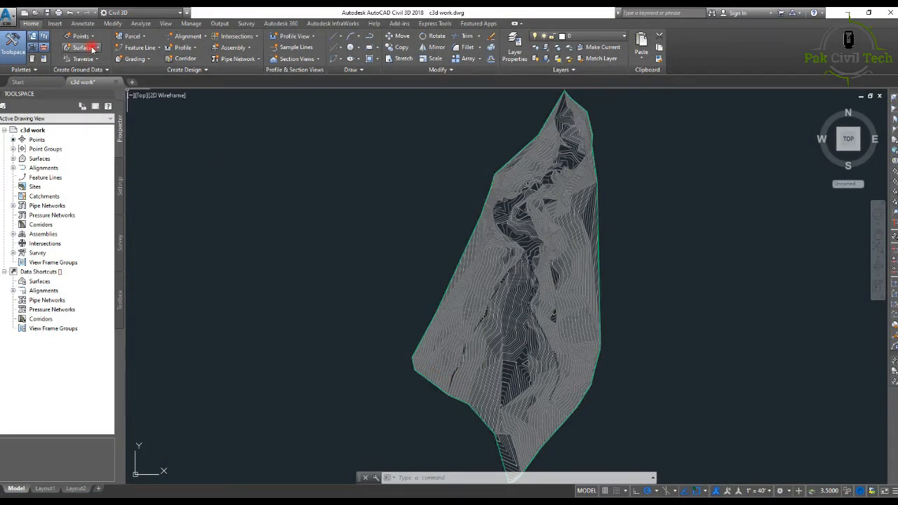
Switch to the c3d work drawing in Civil 3D and examine the contours of the terrain surface.
middle_click_drag(517, 204, 460, 199)
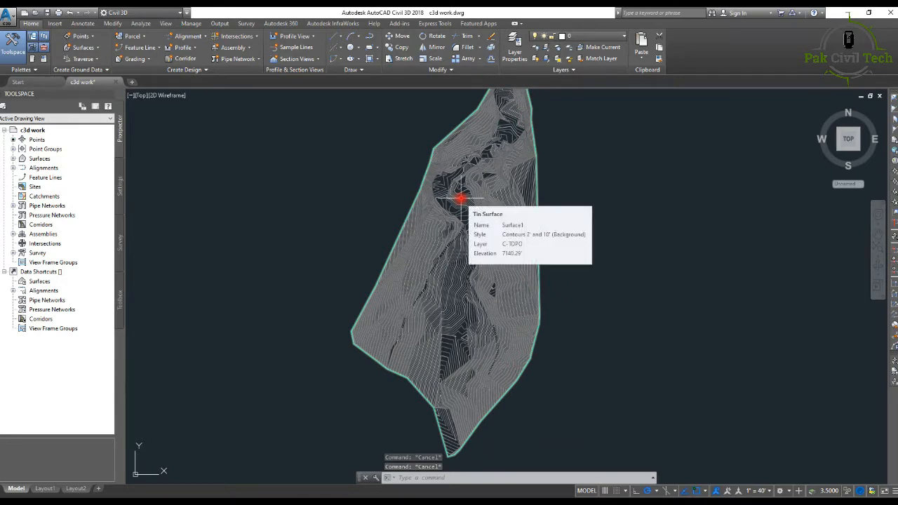
middle_click_drag(470, 251, 451, 229)
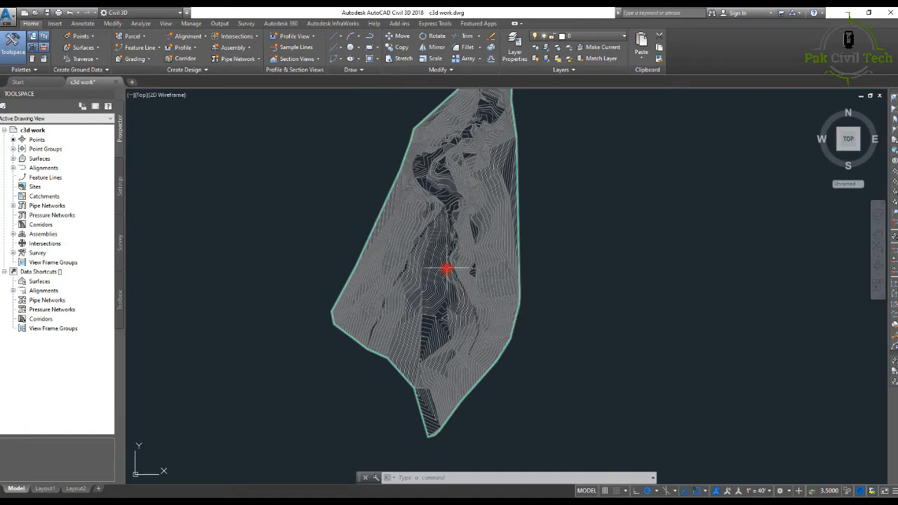
scroll(442, 263, "up", 4)
scroll(387, 274, "down", 4)
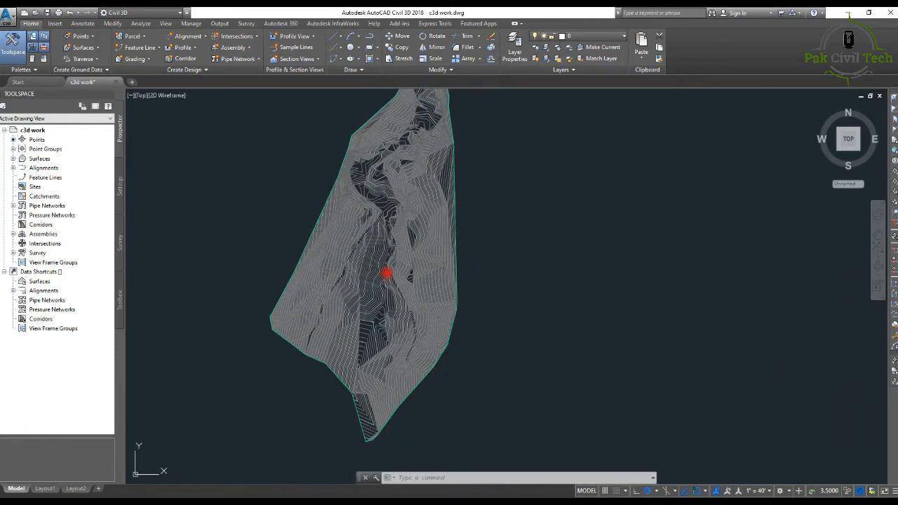
key("Escape")
key("Escape")
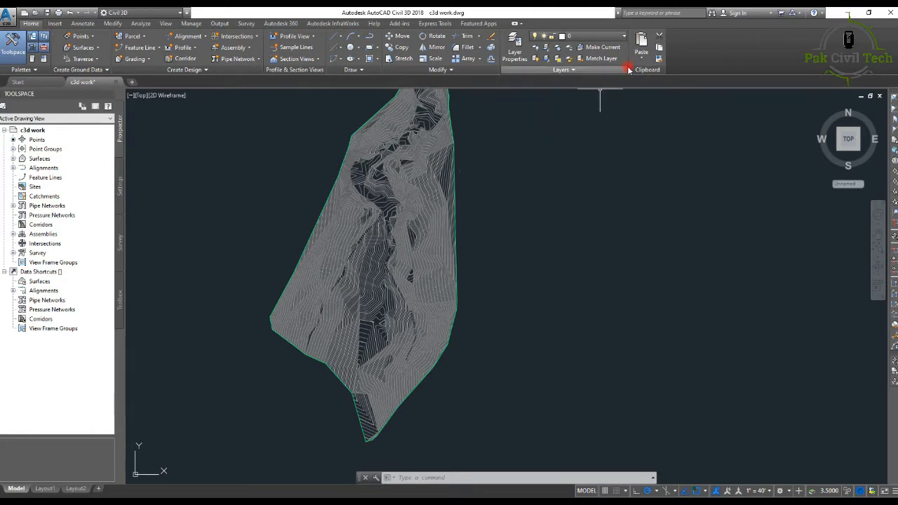
left_click(641, 56)
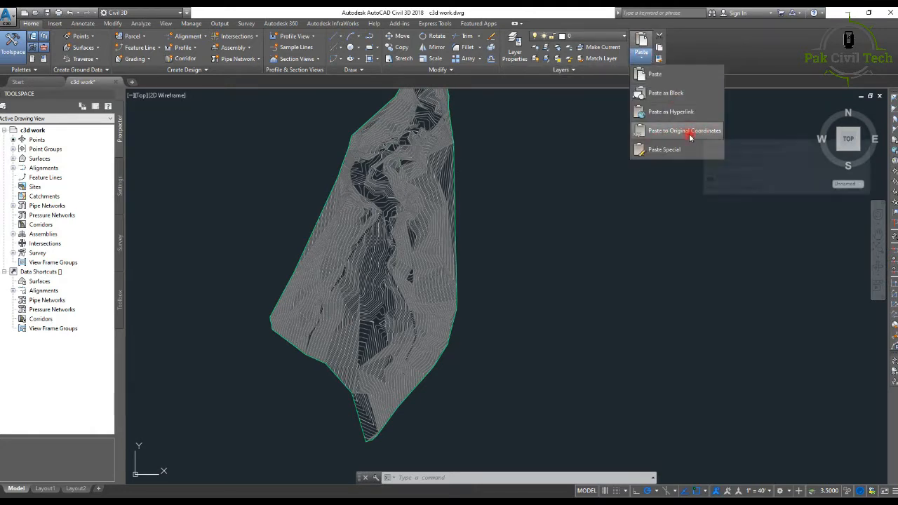
key("Escape")
key("Escape")
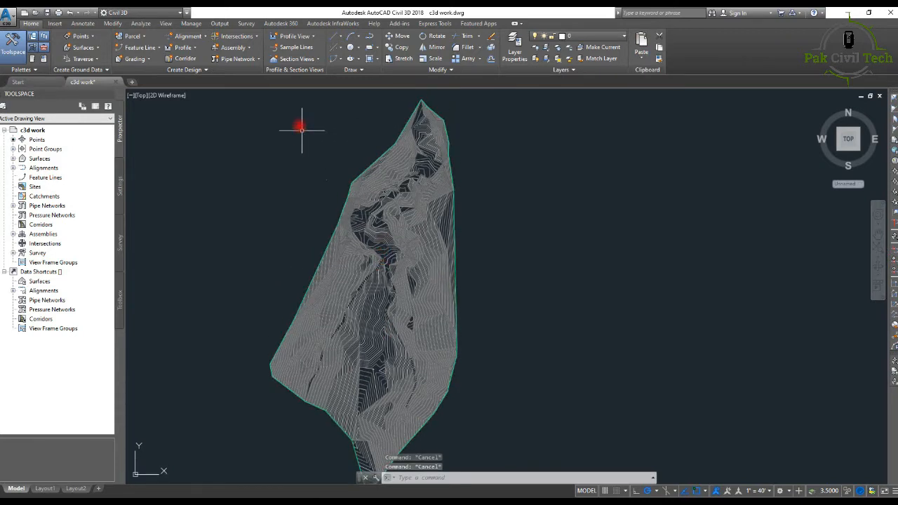
Create a centerline alignment layout named Alignment 111 with the Proposed style and the All Labels label set.
left_click(197, 41)
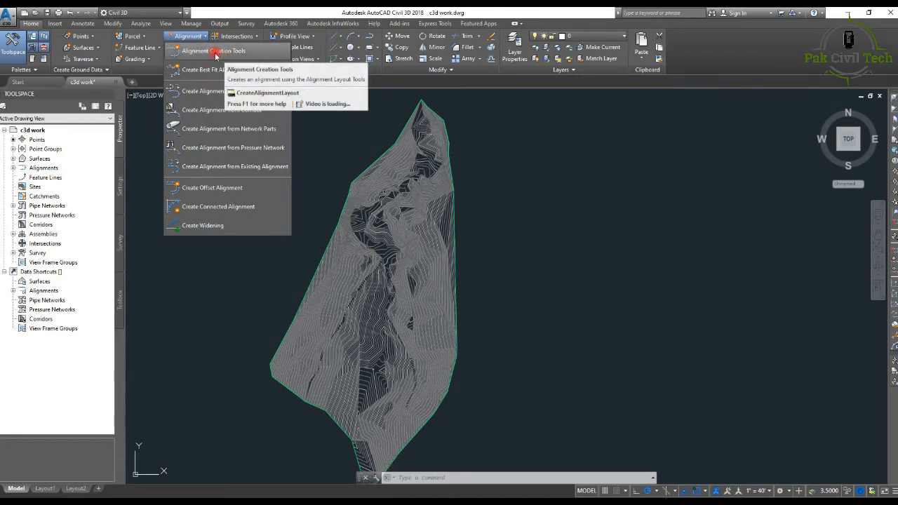
left_click(214, 54)
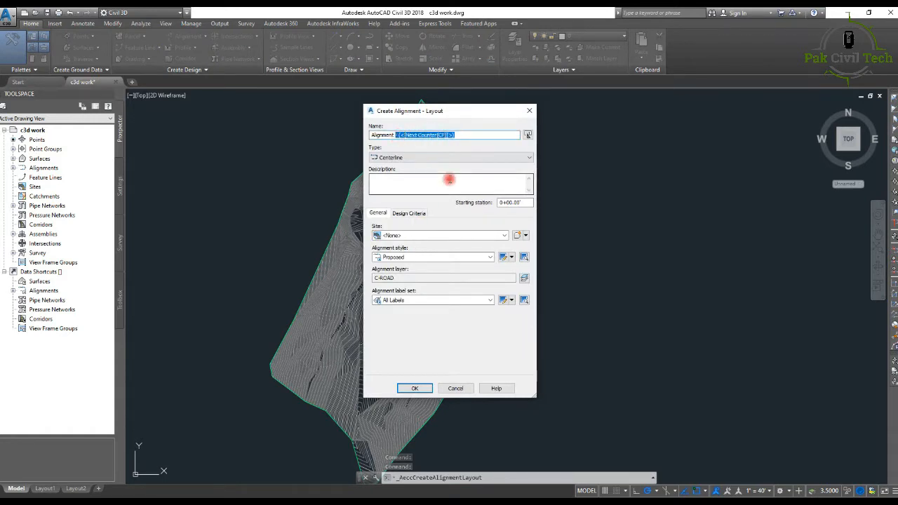
type("111")
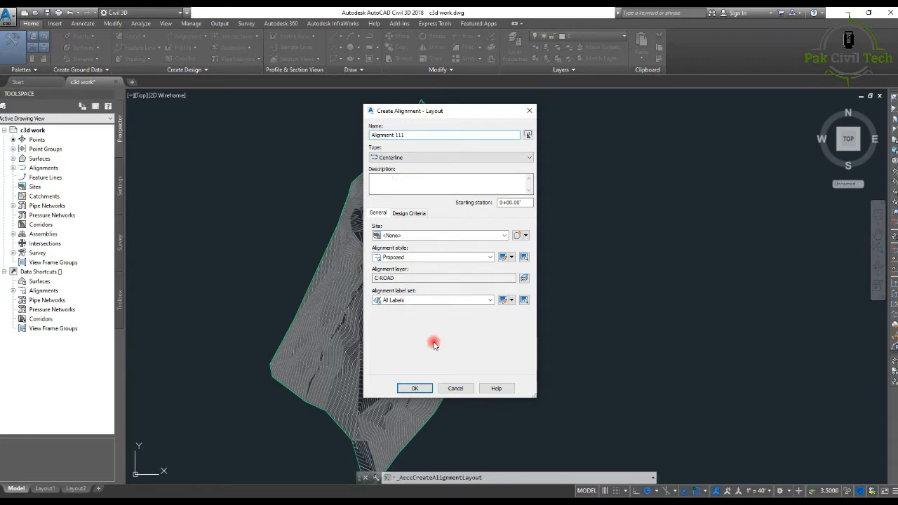
left_click(414, 389)
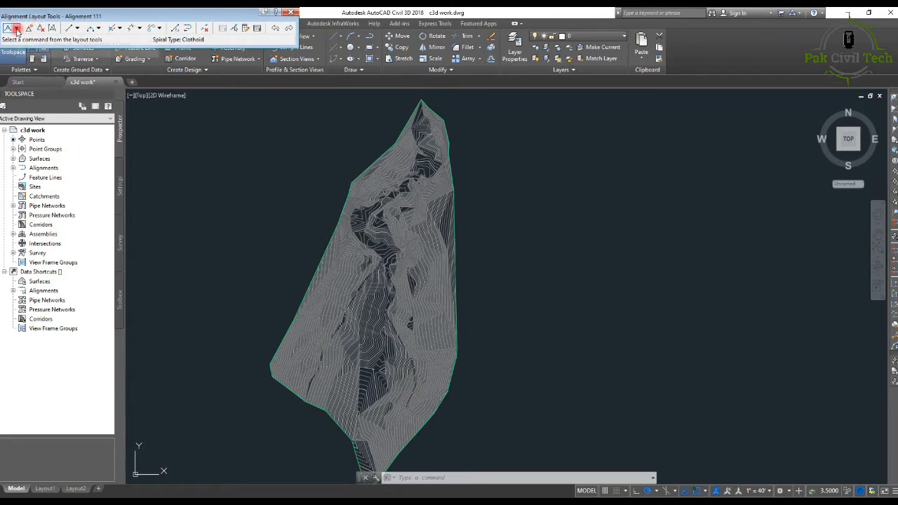
Draw the alignment with Tangent-Tangent (No curves) along the valley, from the surface's southern part to near its northern tip.
left_click(16, 29)
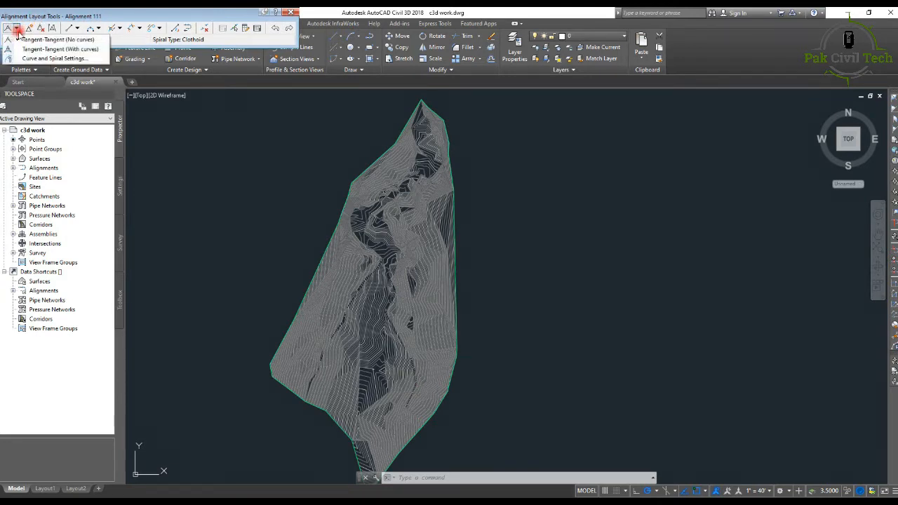
left_click(39, 42)
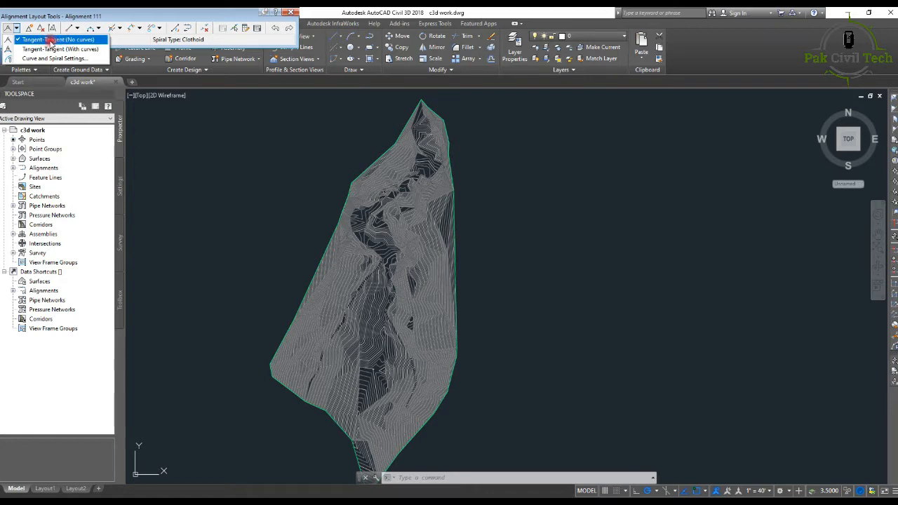
left_click(57, 40)
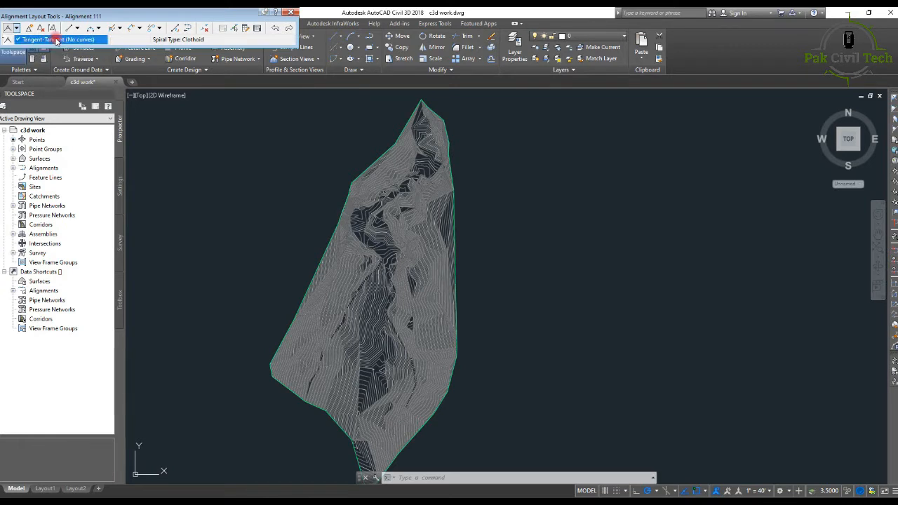
left_click(372, 410)
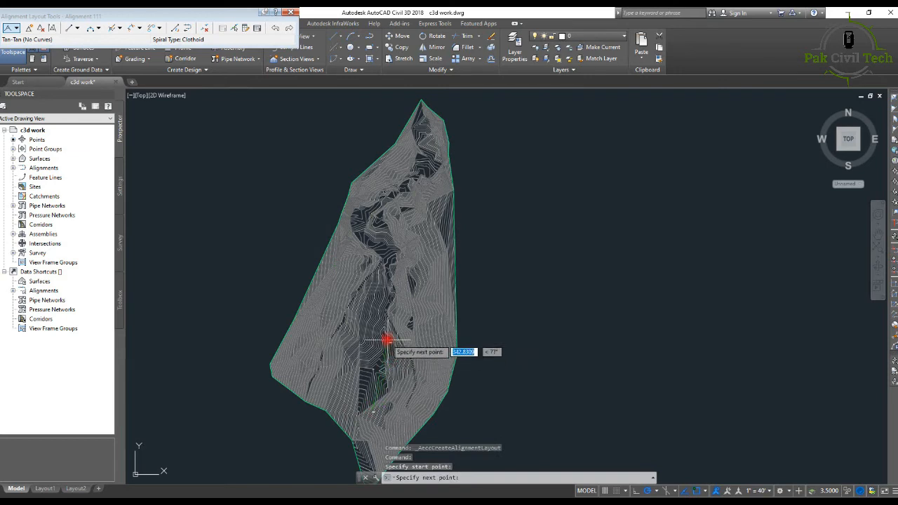
left_click(381, 282)
left_click(378, 272)
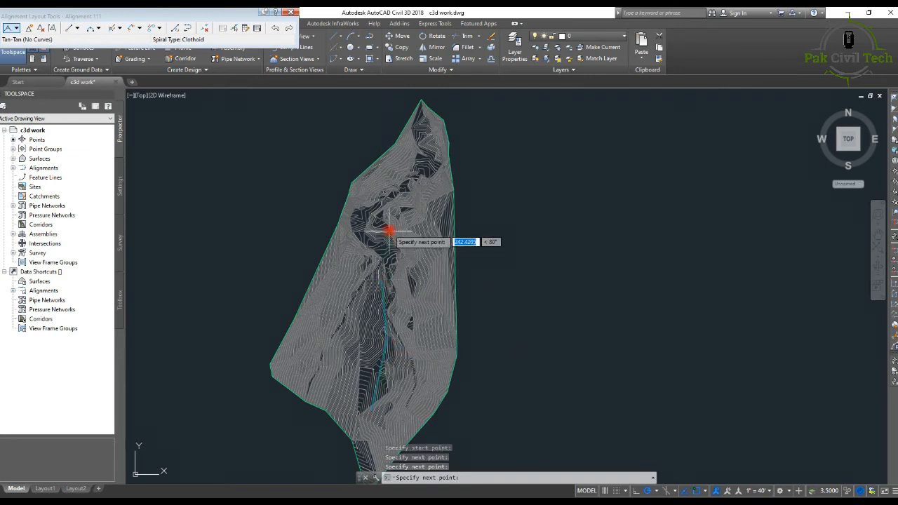
left_click(410, 180)
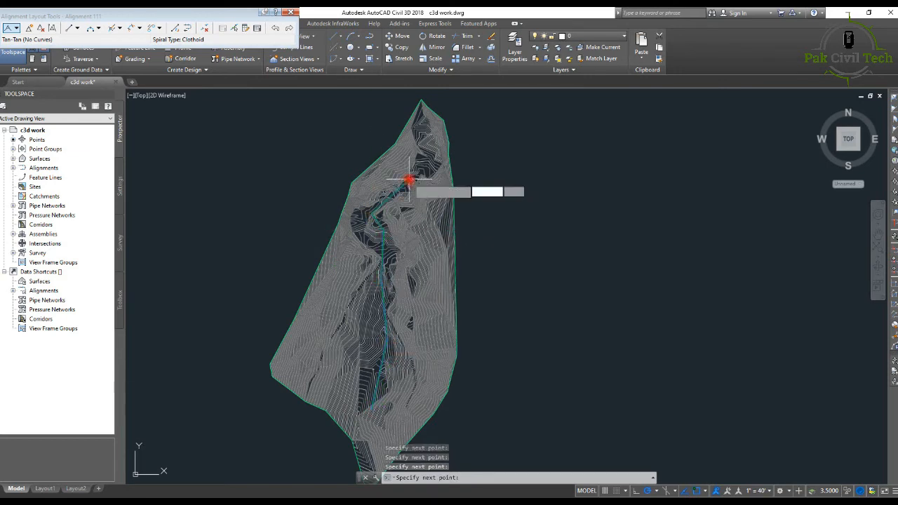
left_click(421, 127)
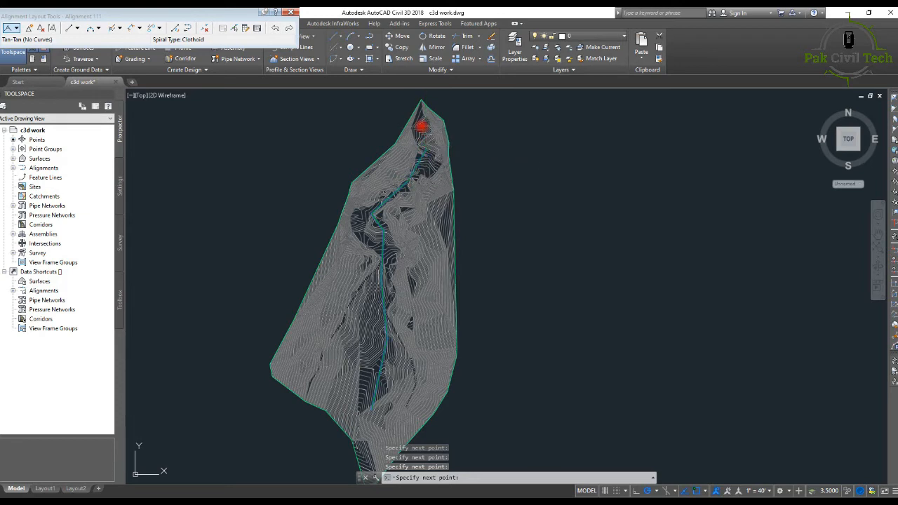
key("Return")
Examine the station labels near the start of the new alignment.
middle_click_drag(435, 316, 375, 249)
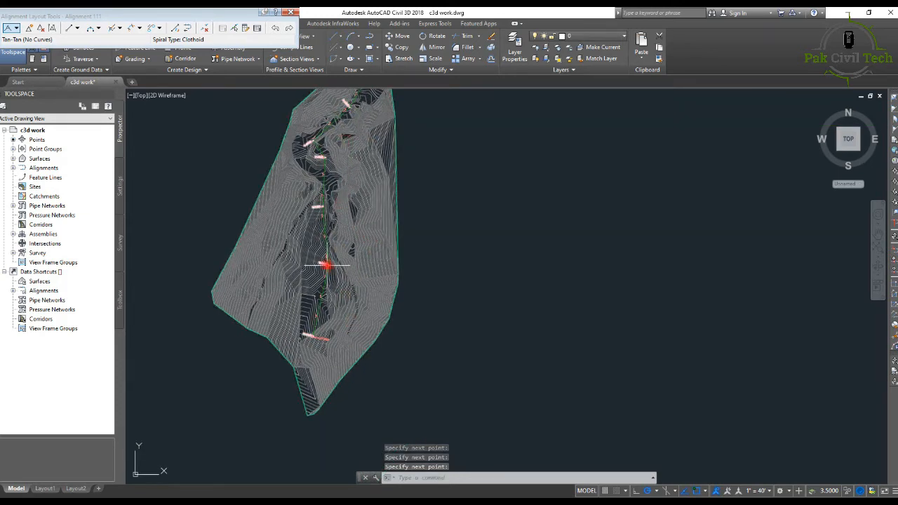
scroll(319, 300, "up", 4)
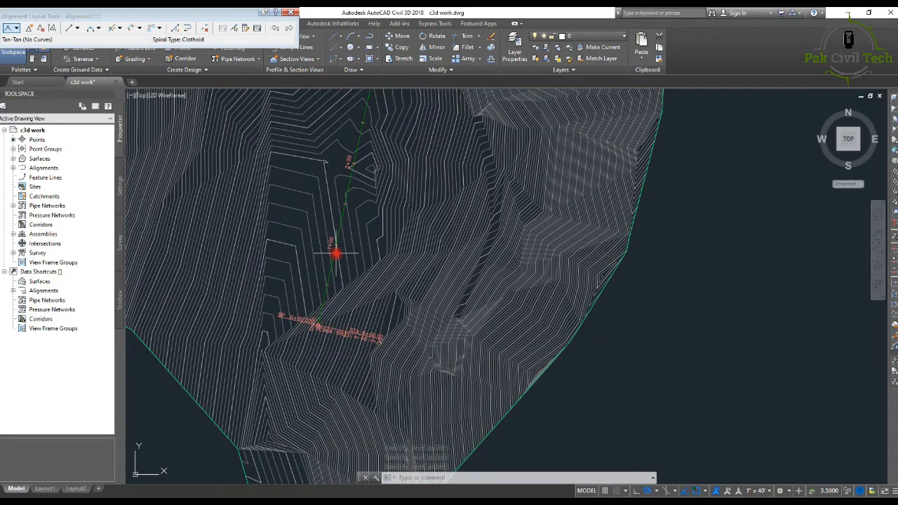
scroll(337, 252, "up", 2)
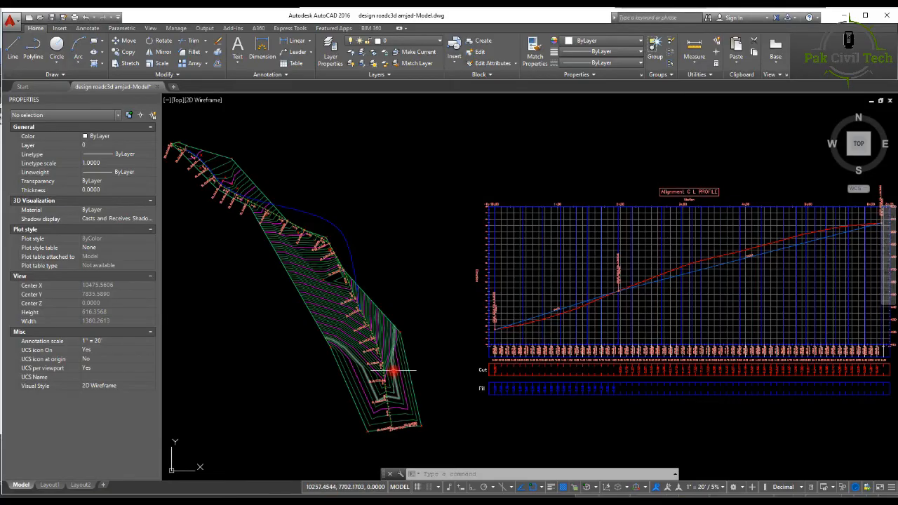
Switch to the road design drawing in AutoCAD and inspect the plan alignment's station and PI labels between 1+00 and 2+25.
scroll(357, 324, "up", 3)
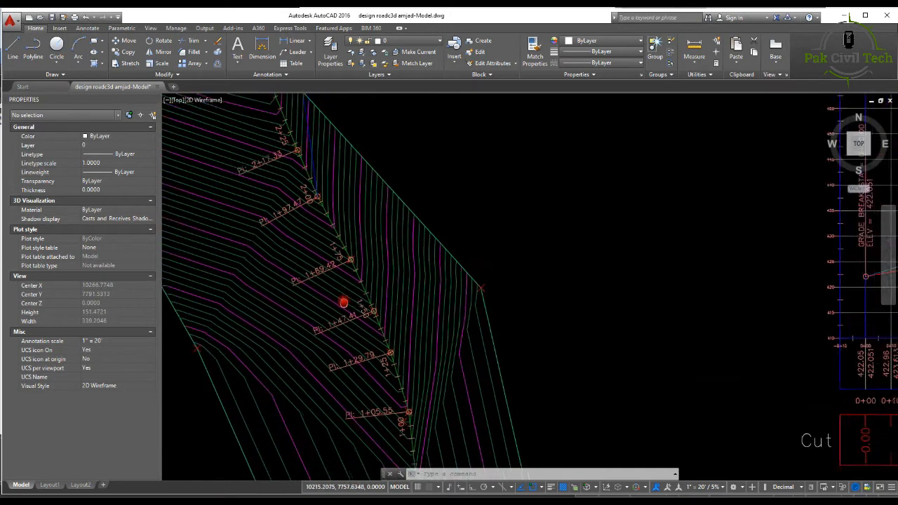
scroll(343, 303, "up", 2)
scroll(369, 309, "up", 3)
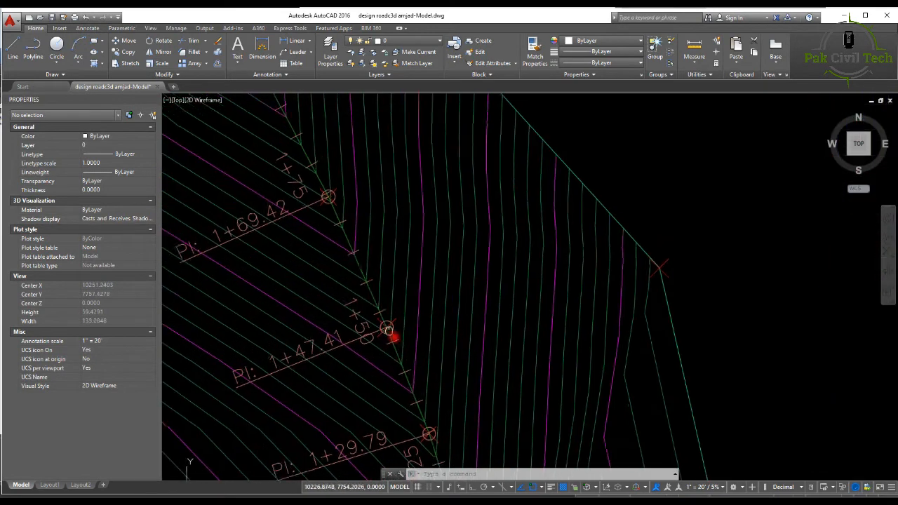
middle_click_drag(388, 329, 409, 356)
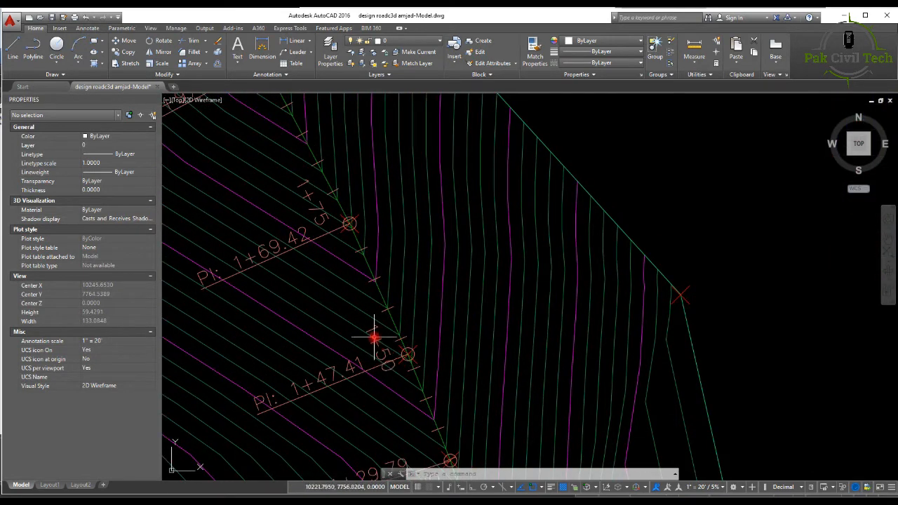
scroll(356, 286, "down", 4)
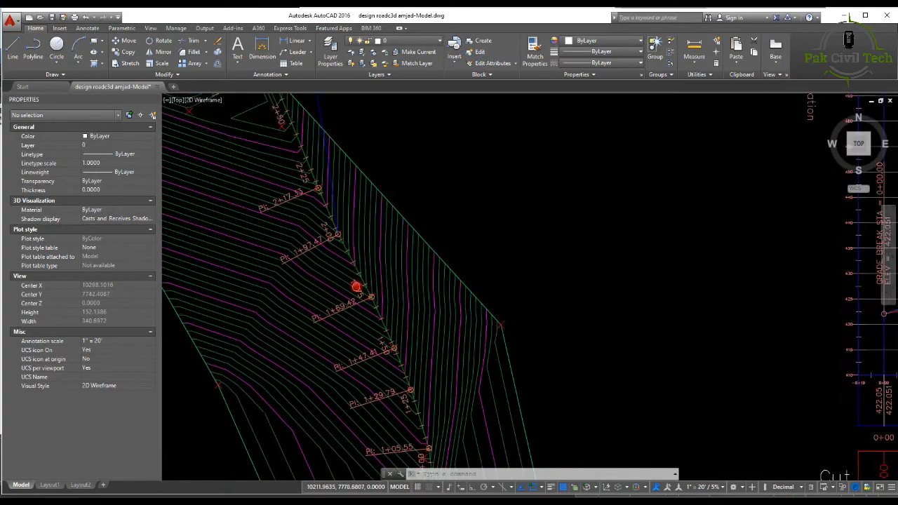
scroll(325, 227, "up", 6)
scroll(330, 240, "down", 8)
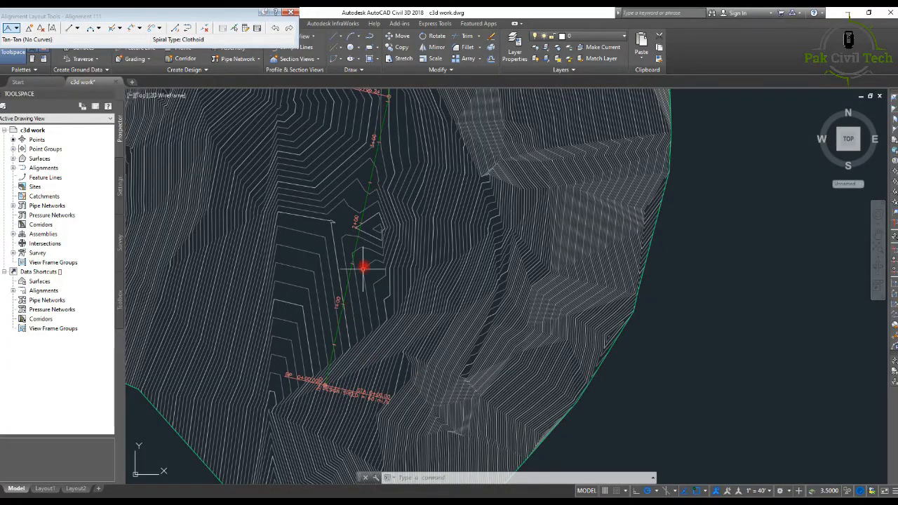
Close the alignment layout tools for Alignment 111.
scroll(362, 221, "up", 4)
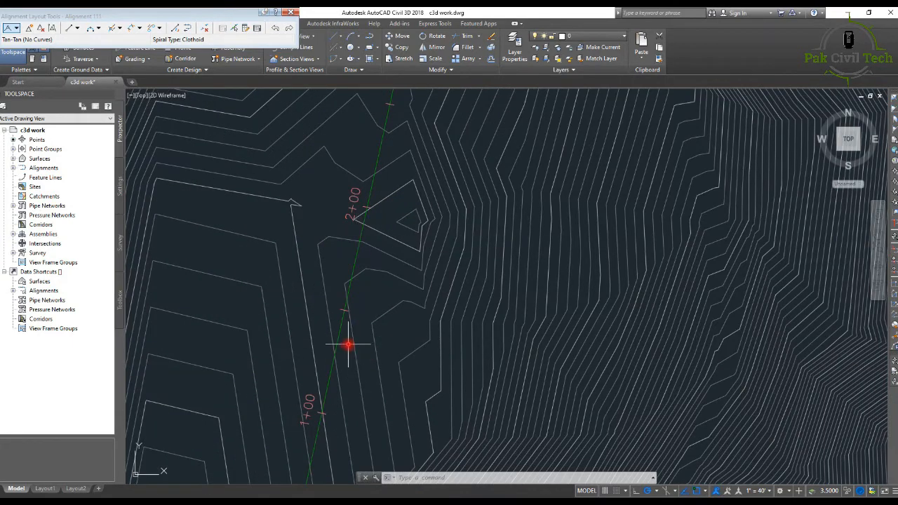
scroll(329, 345, "down", 3)
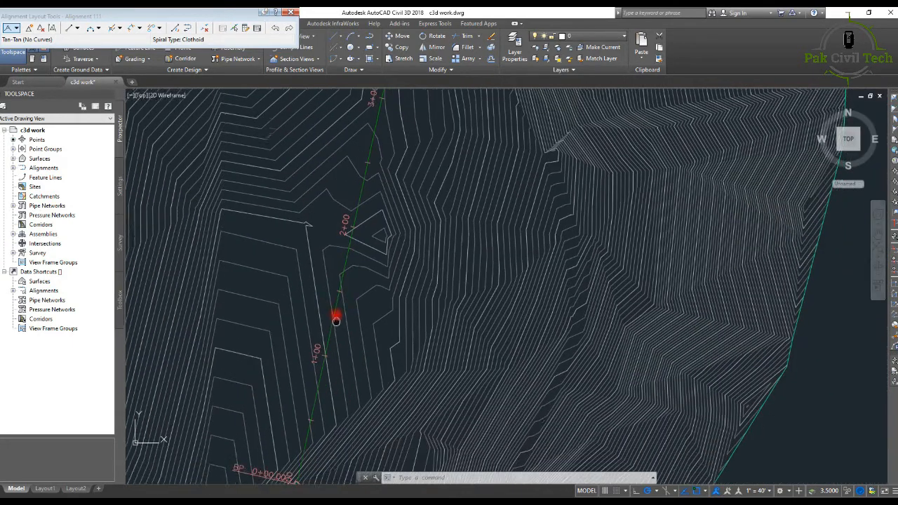
left_click(287, 14)
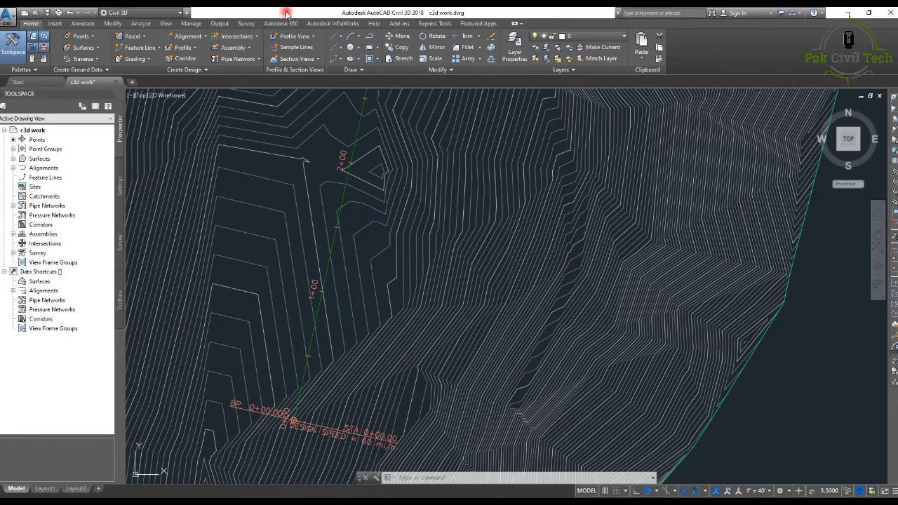
Edit the labels of Alignment 111, setting the major station increment to 25 and the minor station increment to 5, and apply the changes.
left_click(320, 308)
right_click(320, 309)
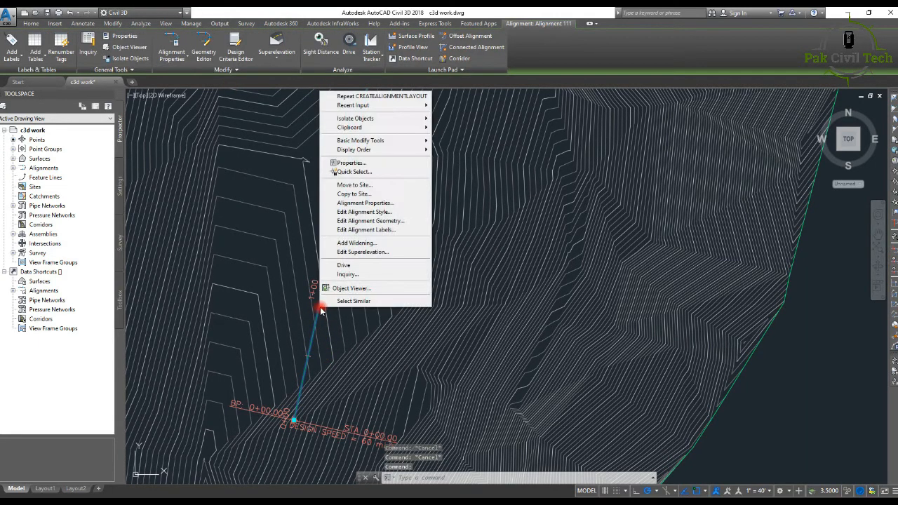
left_click(371, 235)
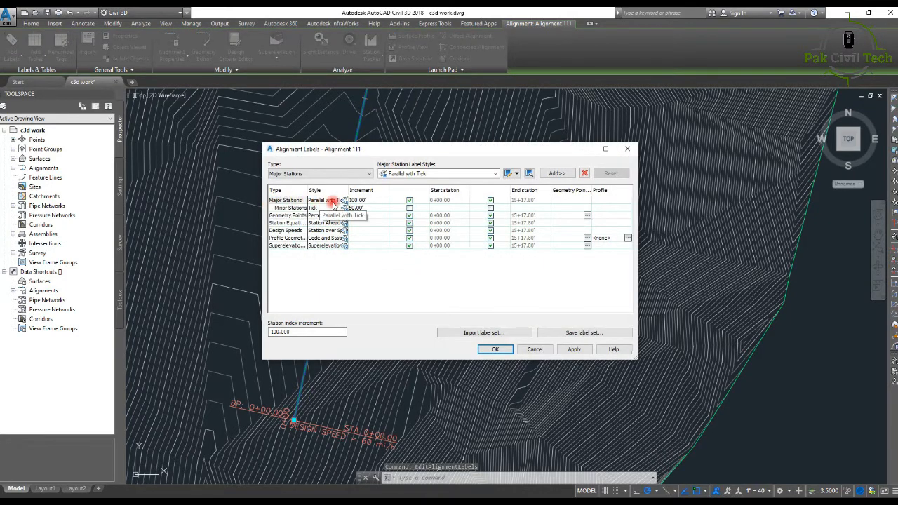
double_click(357, 199)
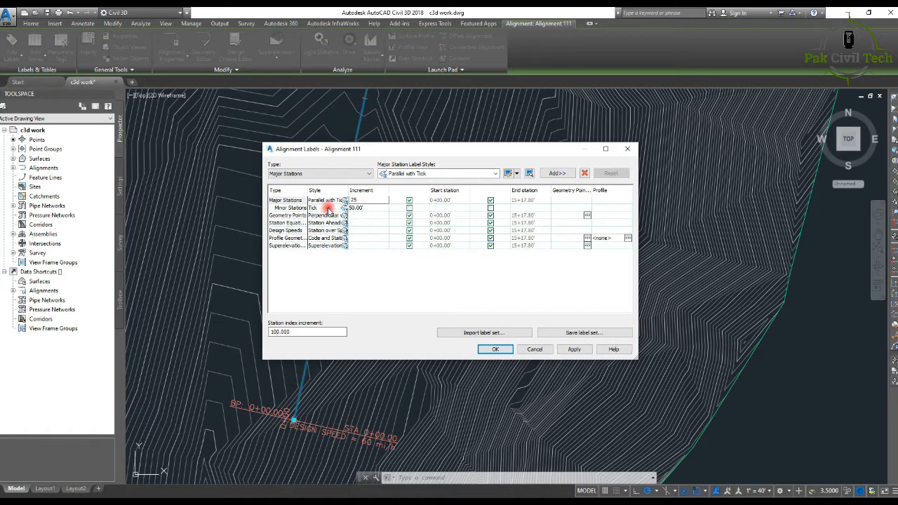
double_click(359, 208)
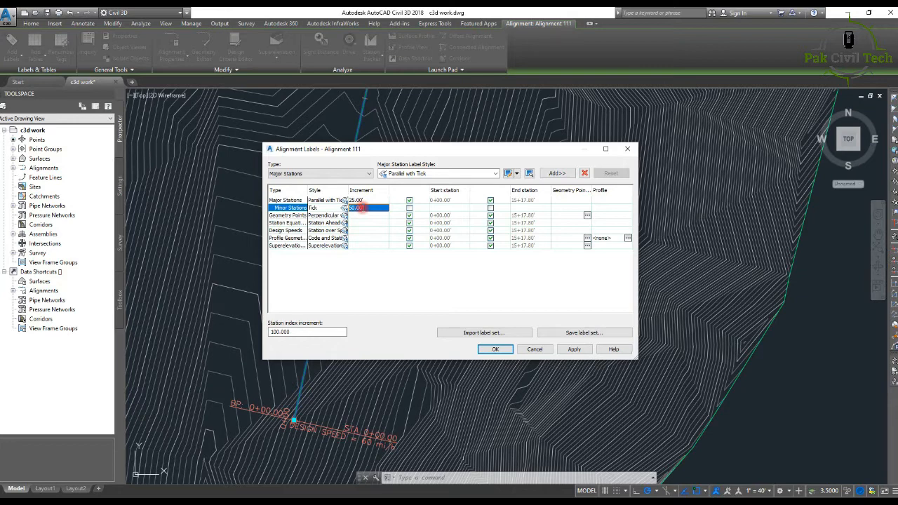
left_click(357, 208)
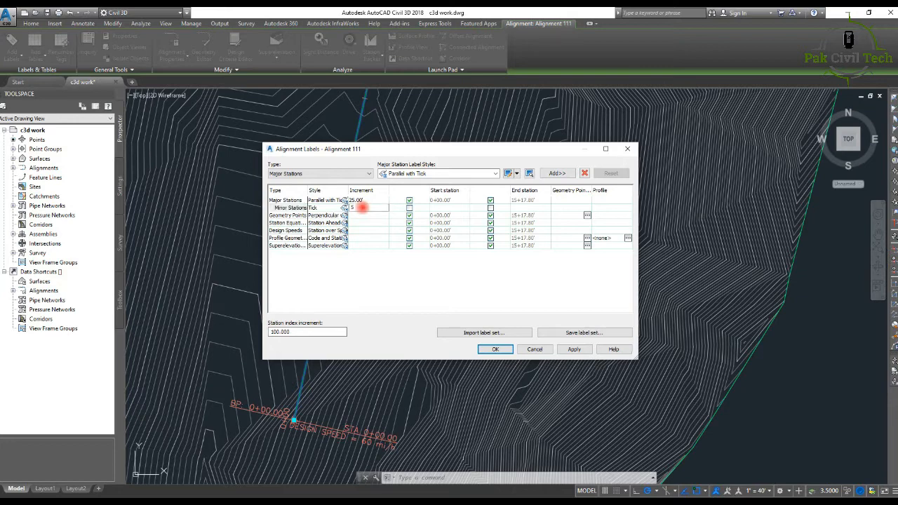
type("5")
right_click(362, 210)
left_click(548, 316)
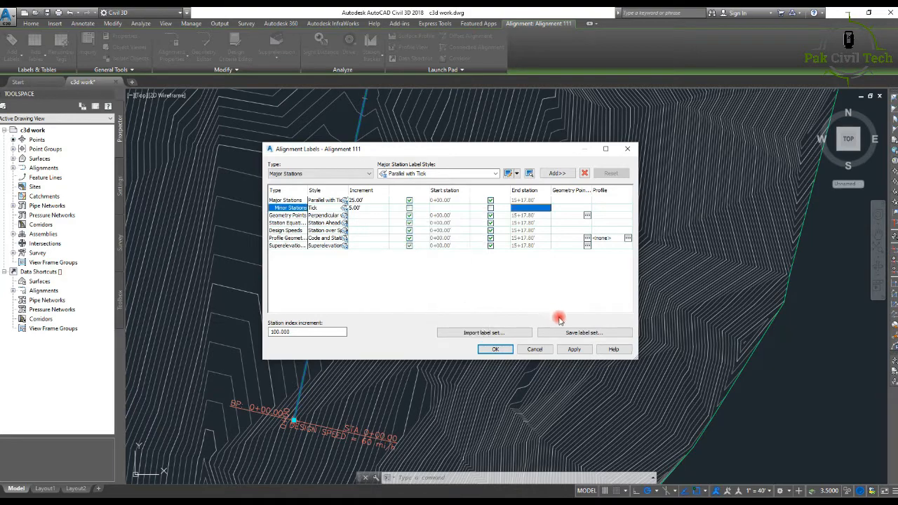
left_click(574, 348)
left_click(495, 348)
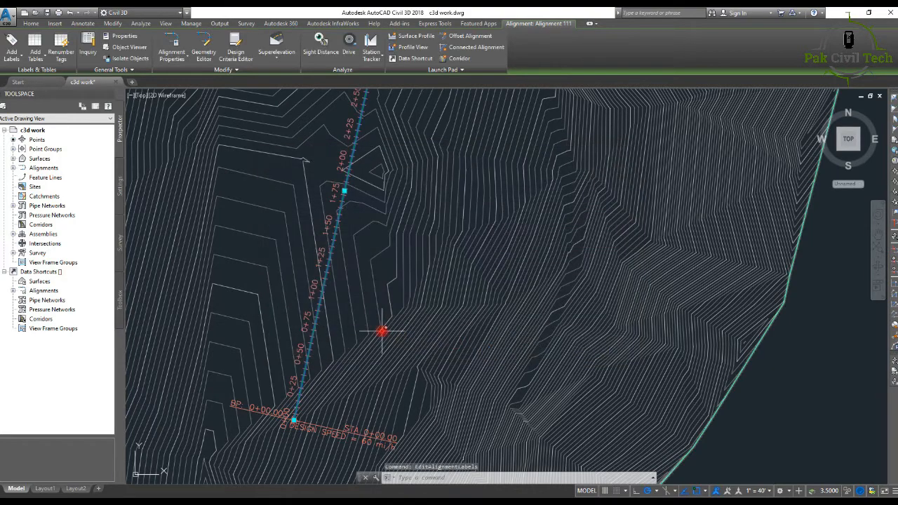
Deselect the alignment and examine its major station labels and minor ticks between the start point and 1+00.
middle_click_drag(381, 331, 366, 303)
scroll(281, 352, "down", 2)
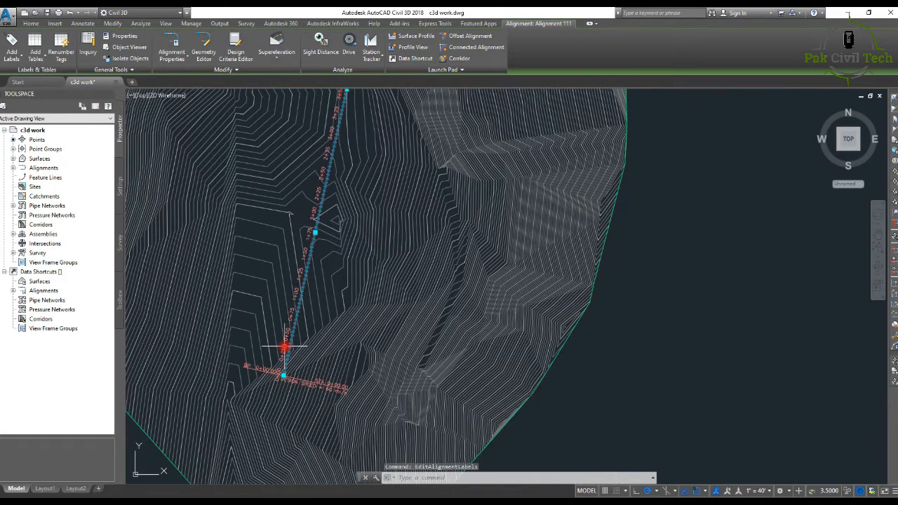
scroll(281, 352, "up", 5)
key("Escape")
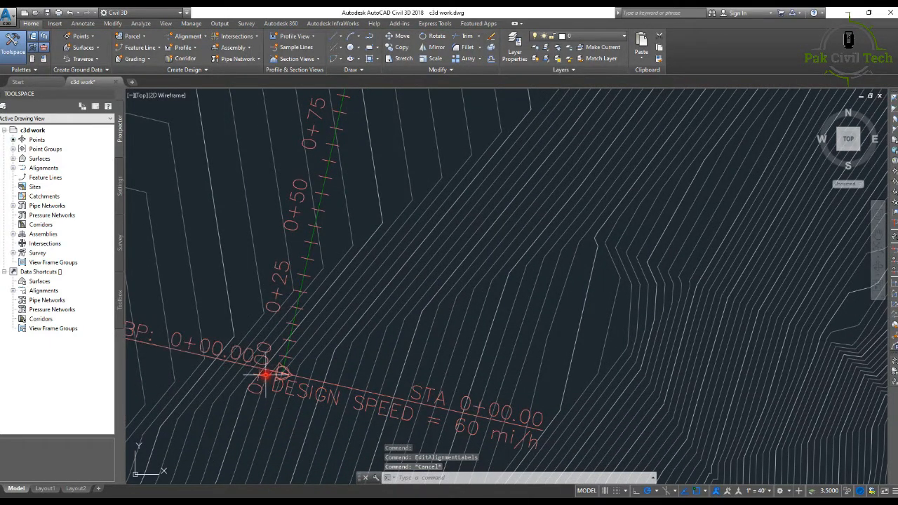
scroll(287, 336, "down", 2)
scroll(296, 260, "up", 2)
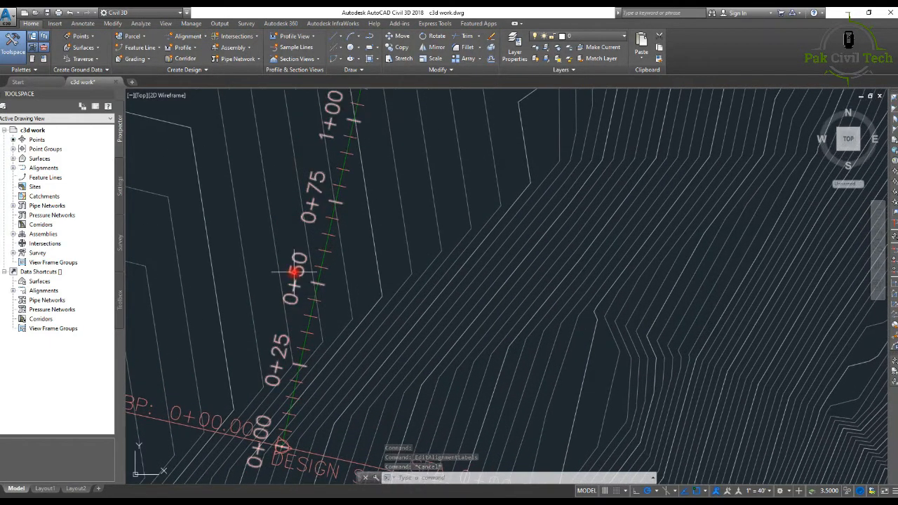
scroll(295, 311, "up", 3)
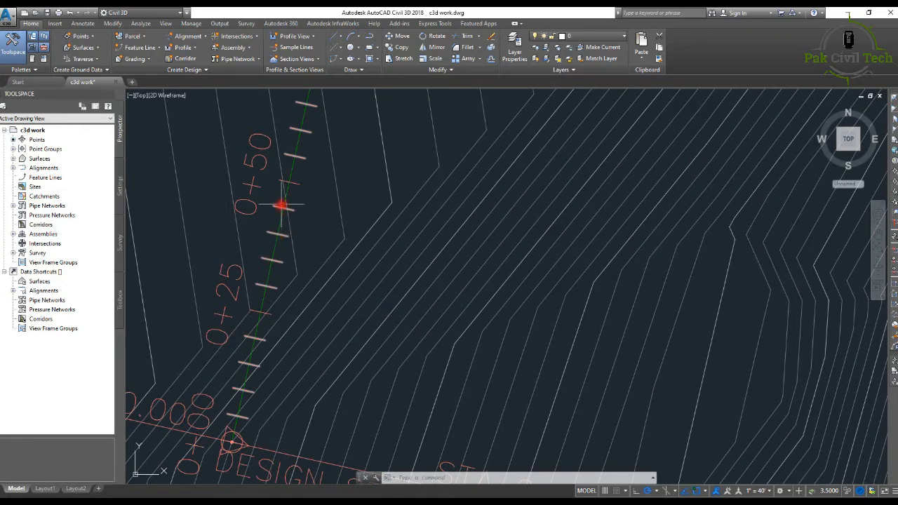
Create a surface profile for Alignment 111 by adding Surface1 to the profile list over the full station range.
scroll(340, 218, "down", 5)
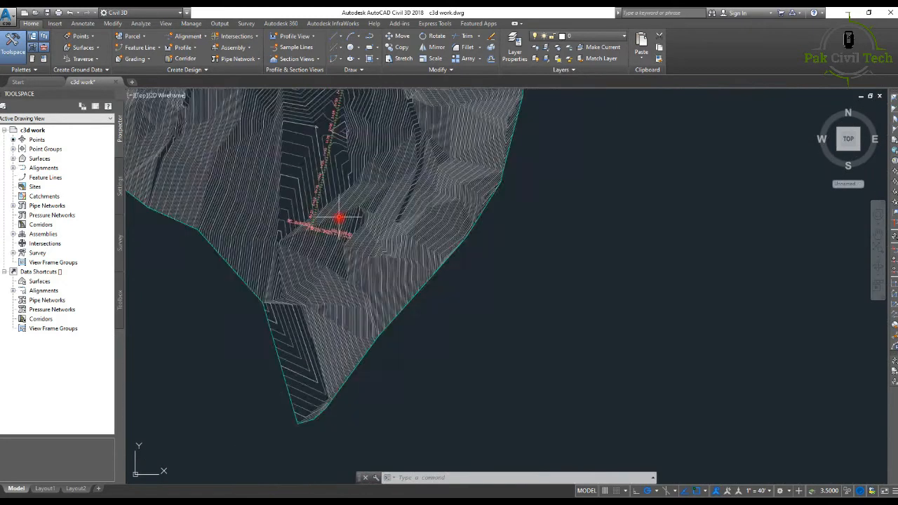
scroll(340, 218, "down", 2)
middle_click_drag(342, 218, 332, 293)
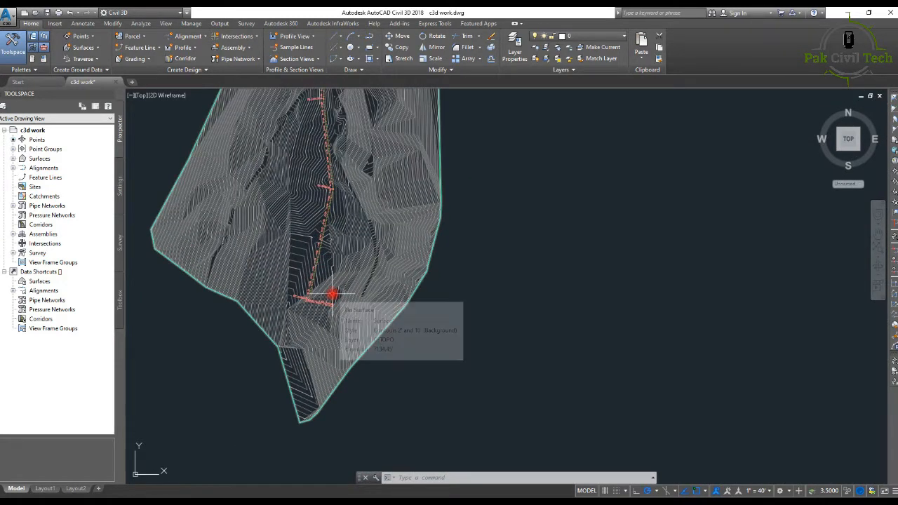
middle_click_drag(340, 234, 341, 323)
scroll(342, 253, "down", 2)
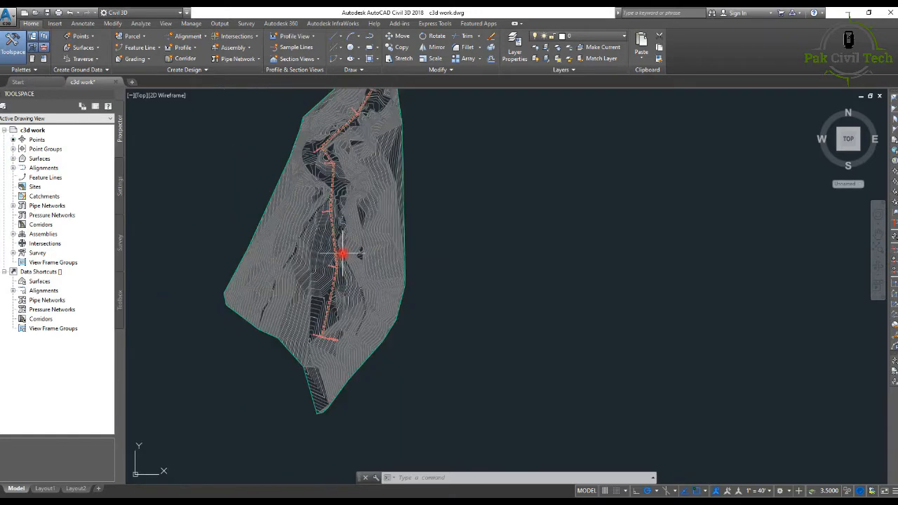
middle_click_drag(343, 254, 312, 335)
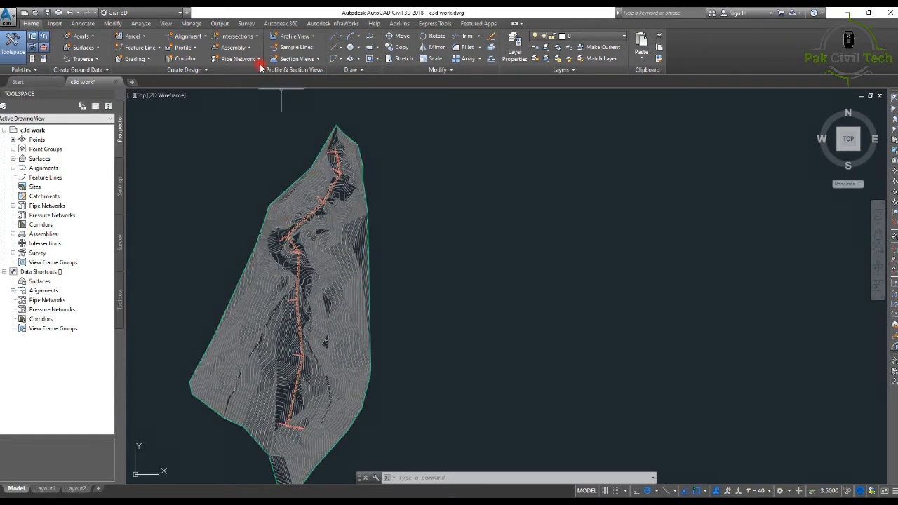
left_click(186, 48)
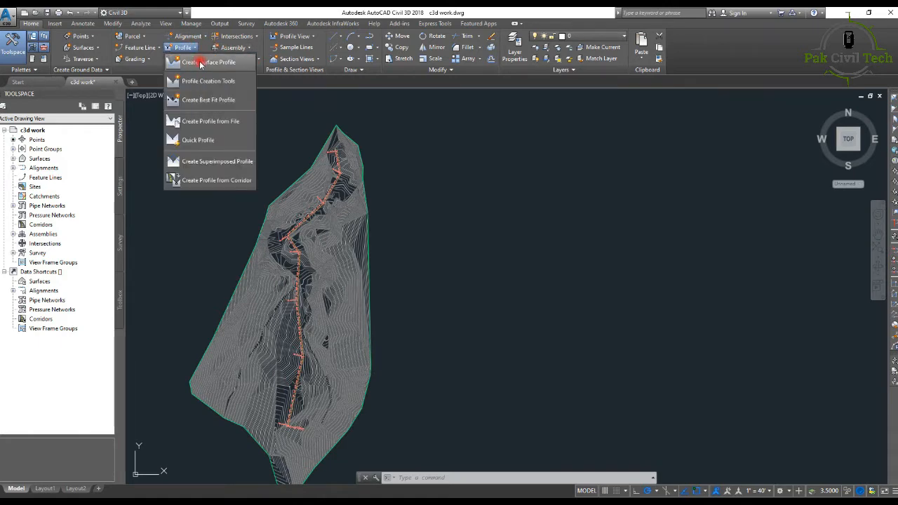
left_click(200, 63)
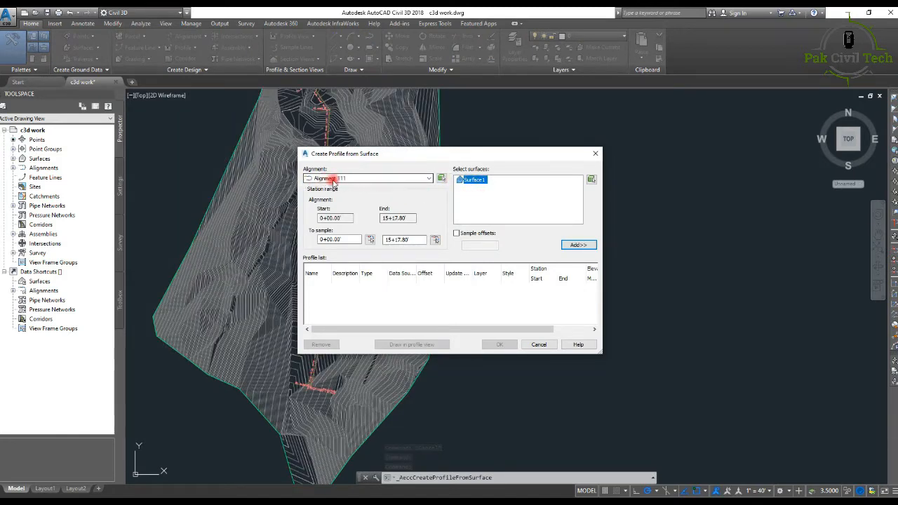
left_click(426, 178)
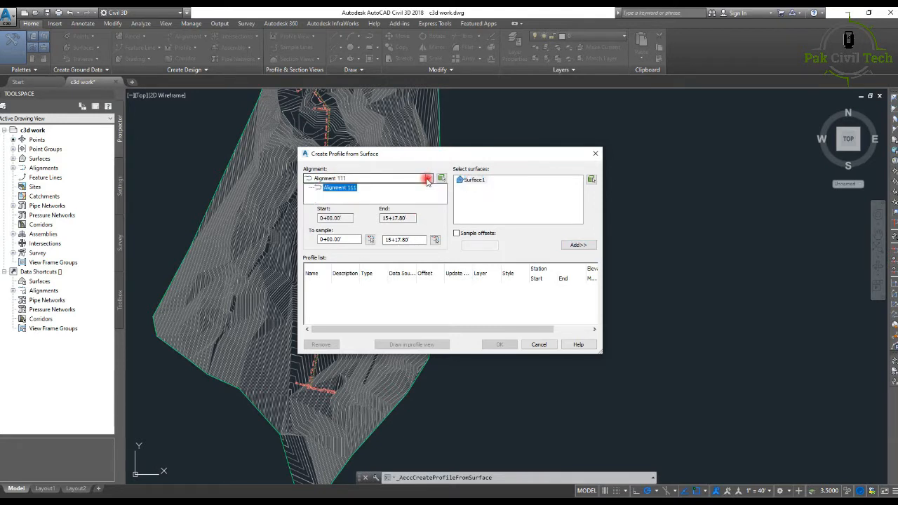
left_click(340, 188)
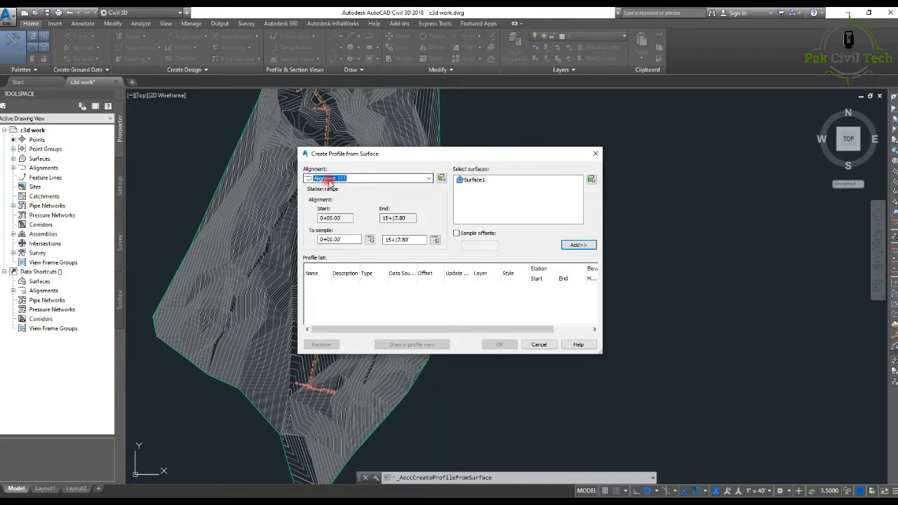
left_click(577, 245)
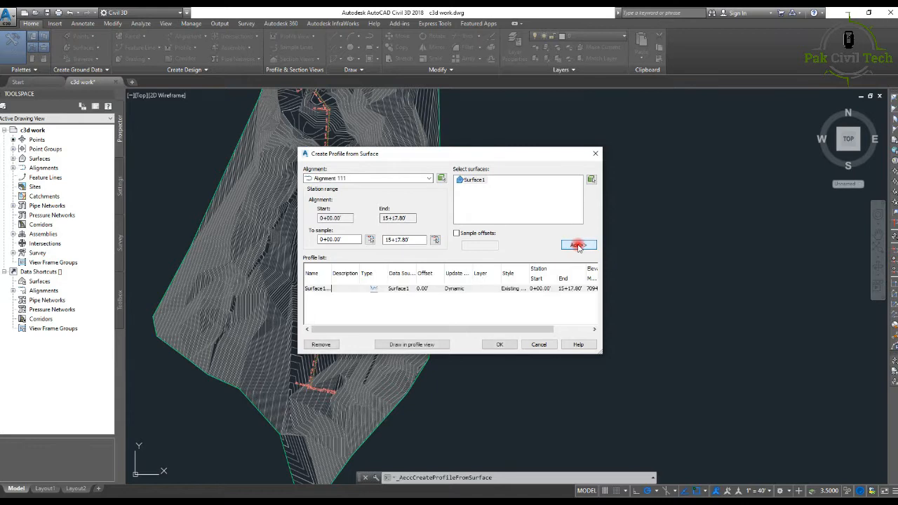
Start a profile view for Alignment 111 in the Major Grids and HGP style, with the station range set to Automatic.
left_click(412, 345)
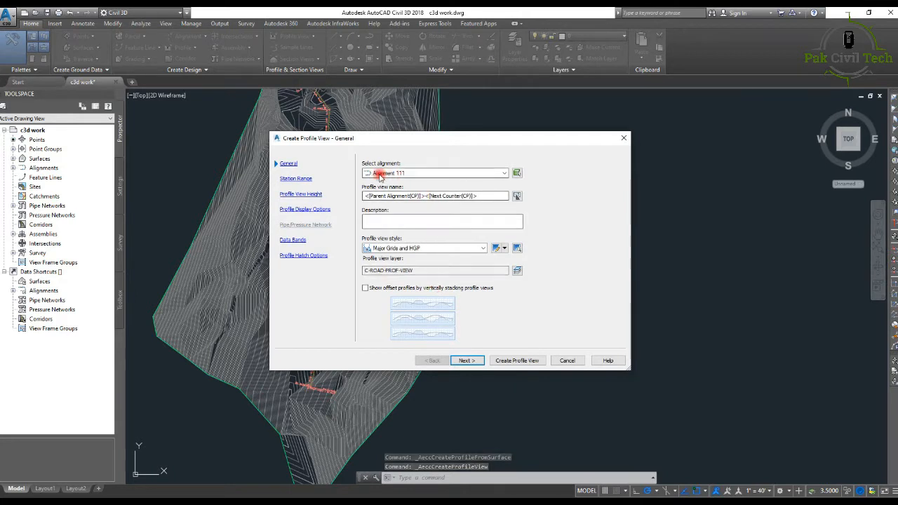
left_click(473, 362)
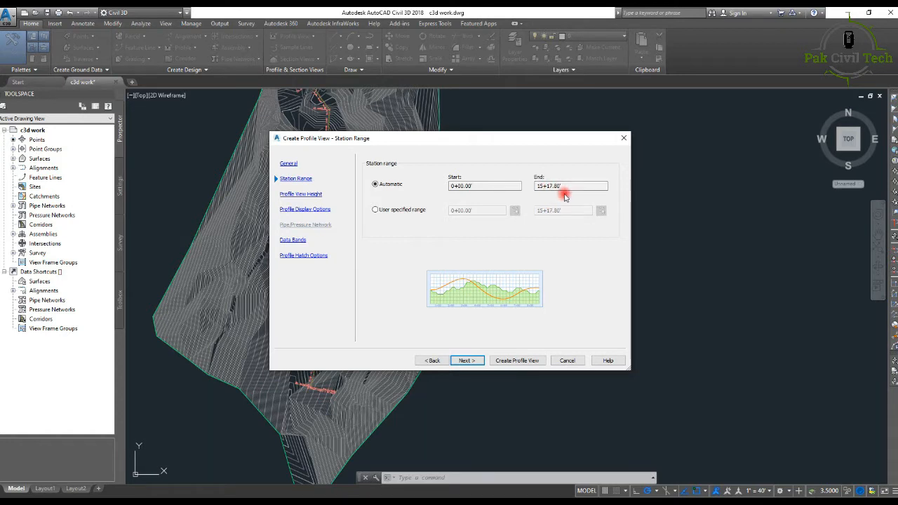
left_click(376, 210)
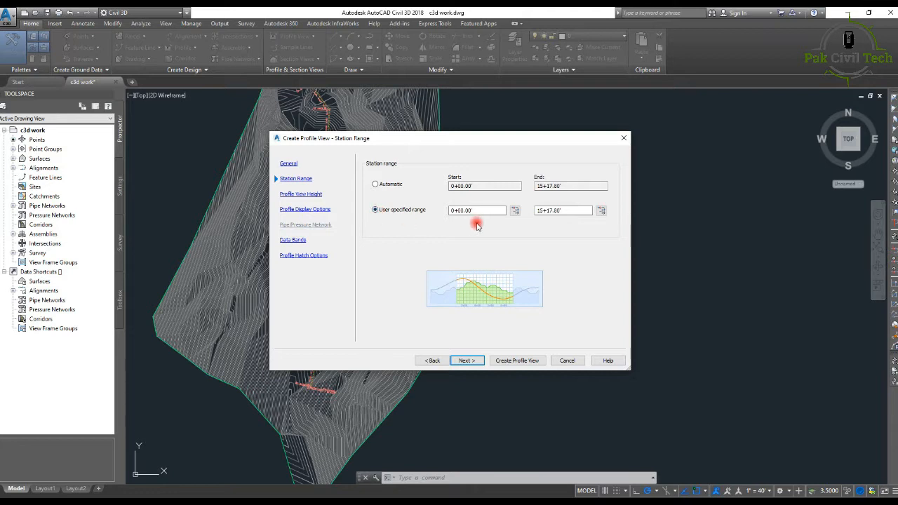
left_click(454, 210)
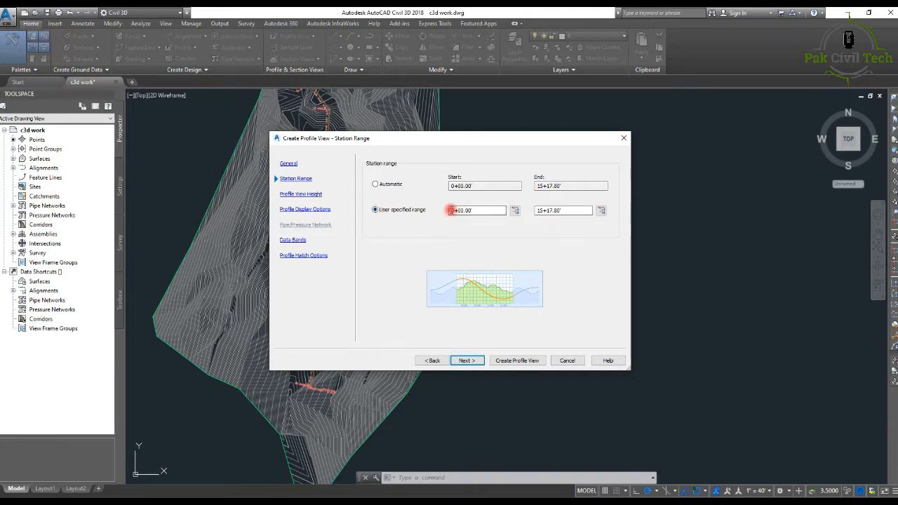
left_click(376, 184)
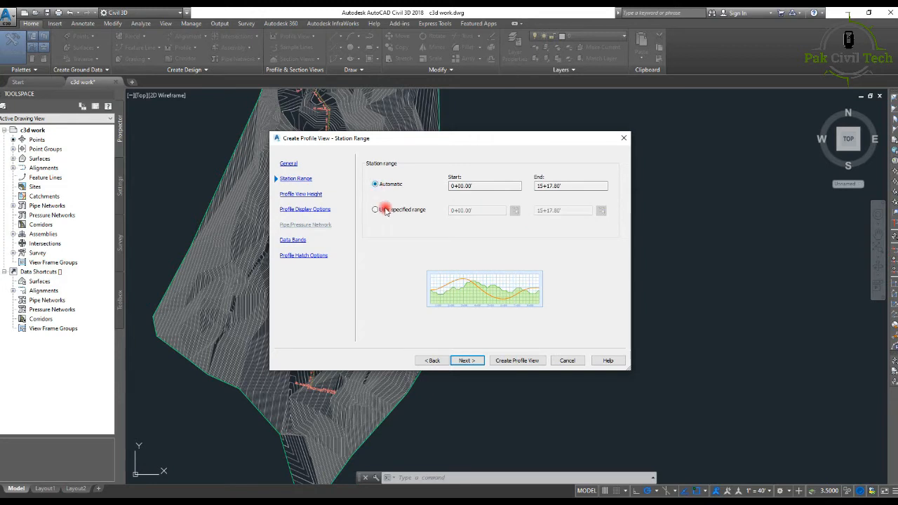
left_click(466, 360)
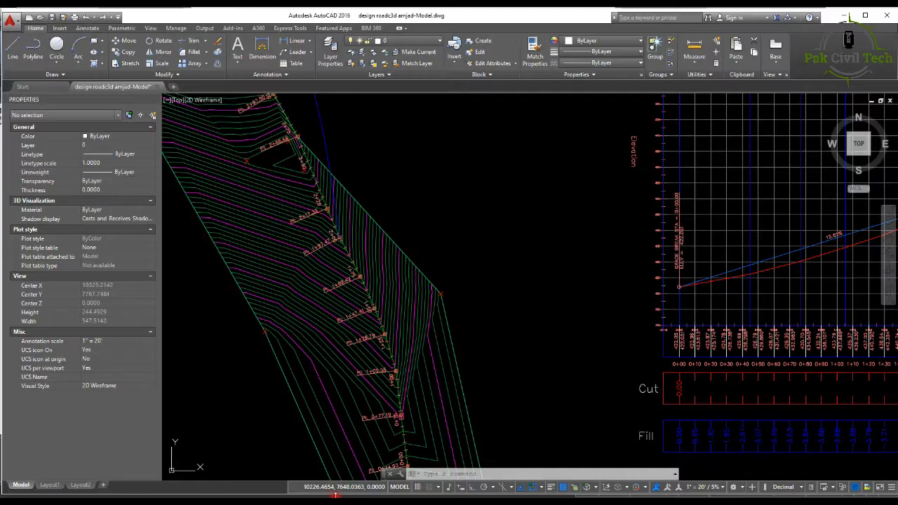
Switch to the road design drawing in AutoCAD and examine the lowest and highest elevation labels on the profile view's vertical axis.
scroll(544, 310, "down", 2)
middle_click_drag(576, 314, 439, 319)
scroll(472, 327, "up", 6)
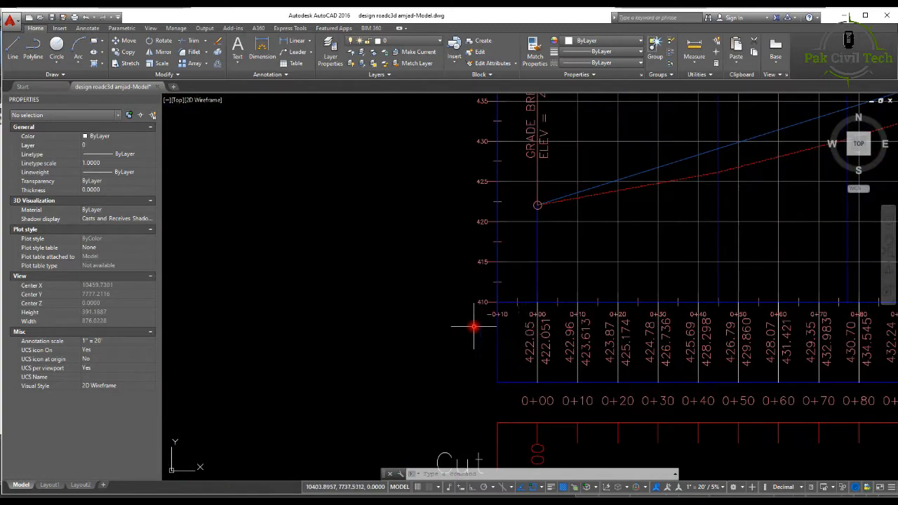
middle_click_drag(519, 334, 439, 334)
scroll(438, 313, "down", 6)
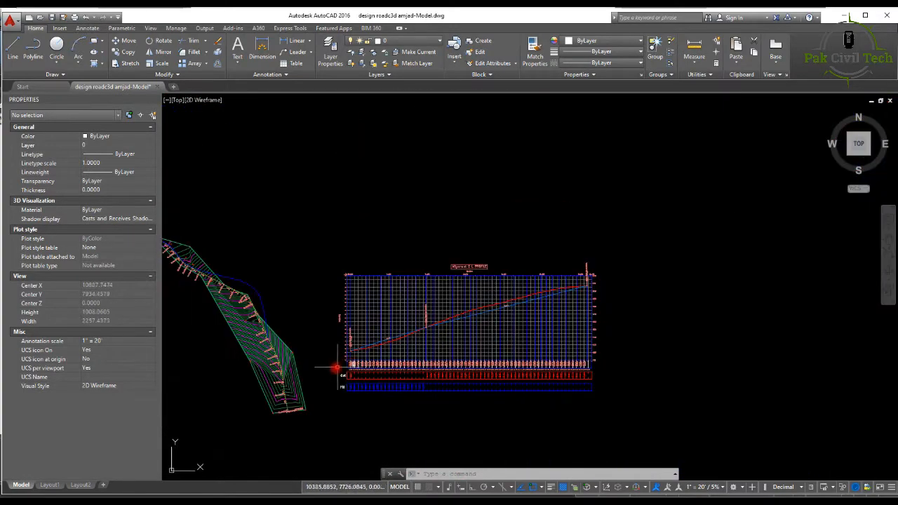
scroll(321, 371, "up", 6)
scroll(421, 315, "up", 6)
middle_click_drag(477, 315, 315, 299)
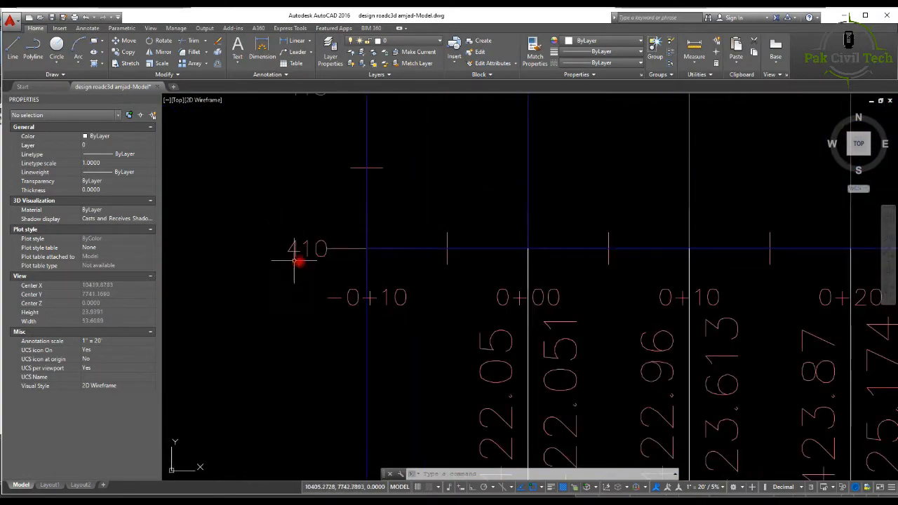
scroll(316, 266, "down", 10)
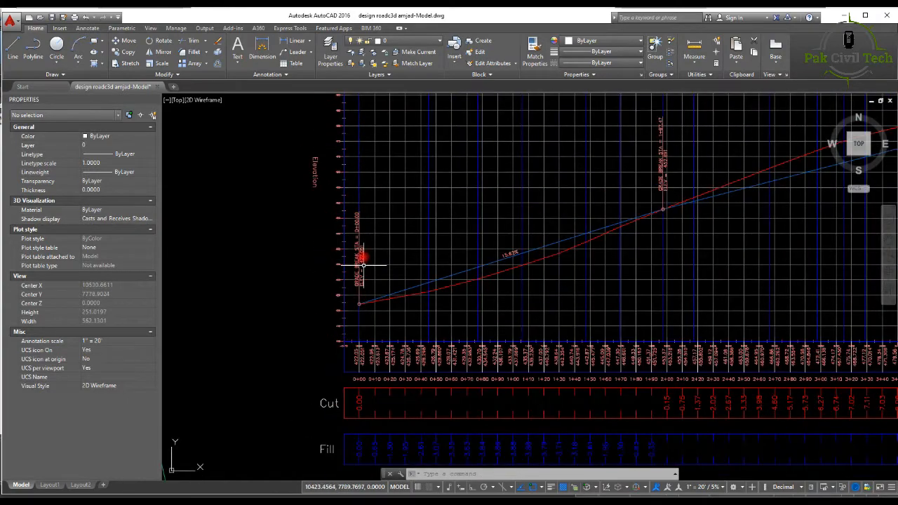
scroll(357, 207, "up", 8)
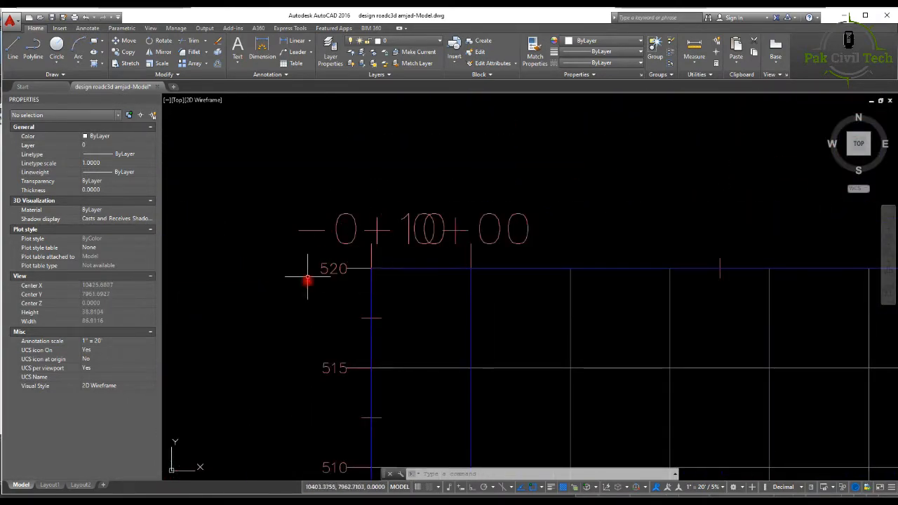
scroll(335, 263, "down", 8)
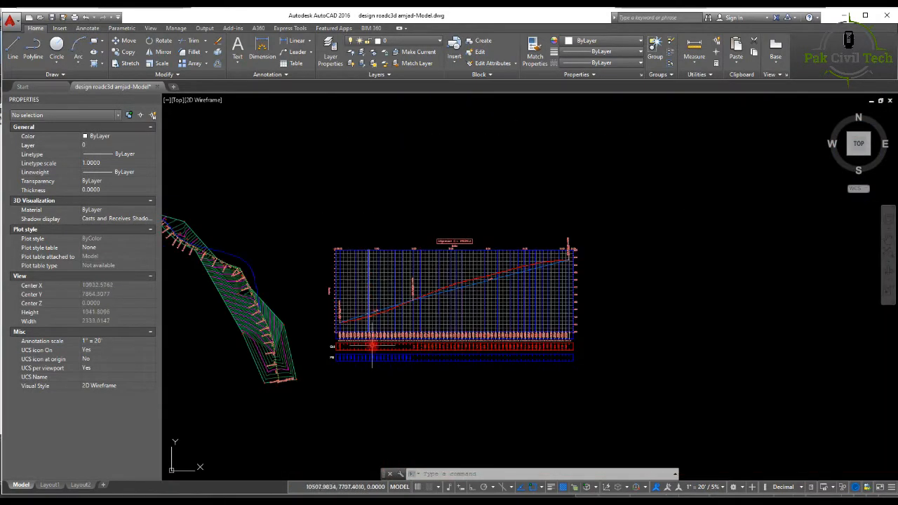
Examine the base elevation label, the elevation axis and the grade break at station 0+00 on the road design's profile view.
scroll(347, 330, "up", 4)
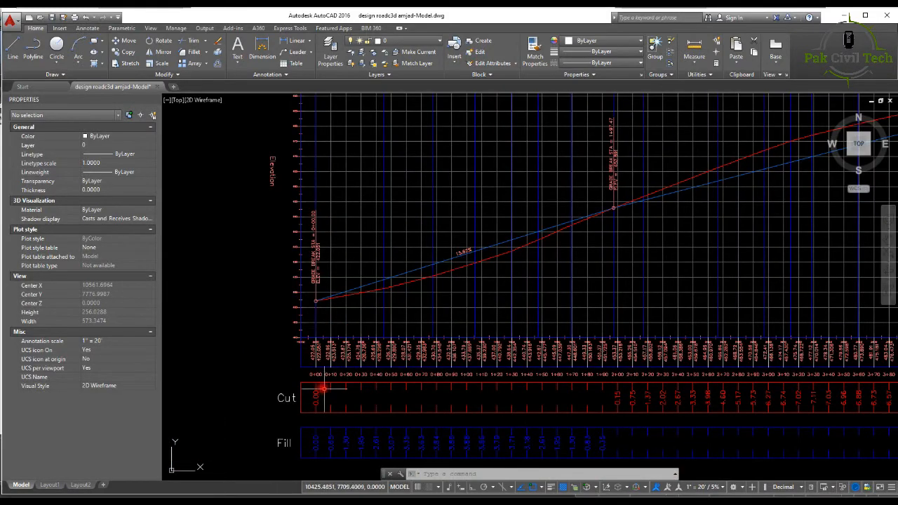
middle_click_drag(317, 372, 281, 321)
scroll(270, 267, "up", 4)
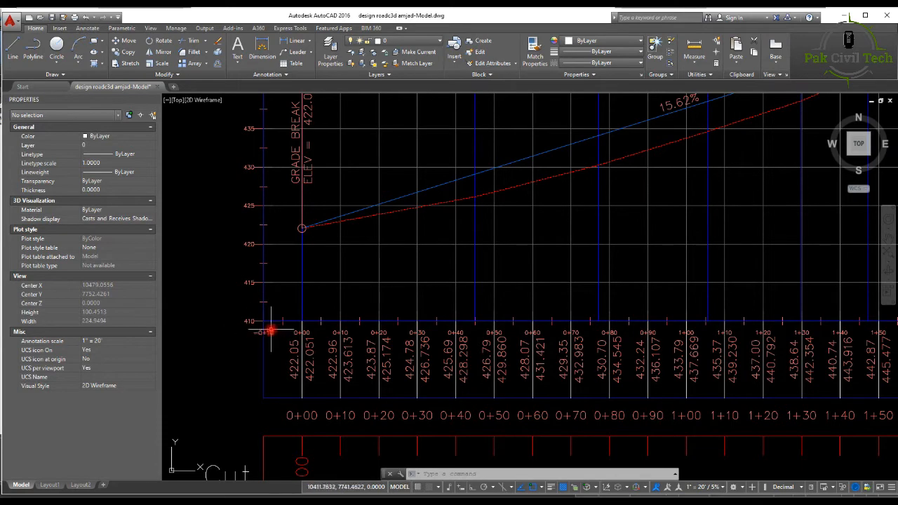
middle_click_drag(270, 332, 279, 248)
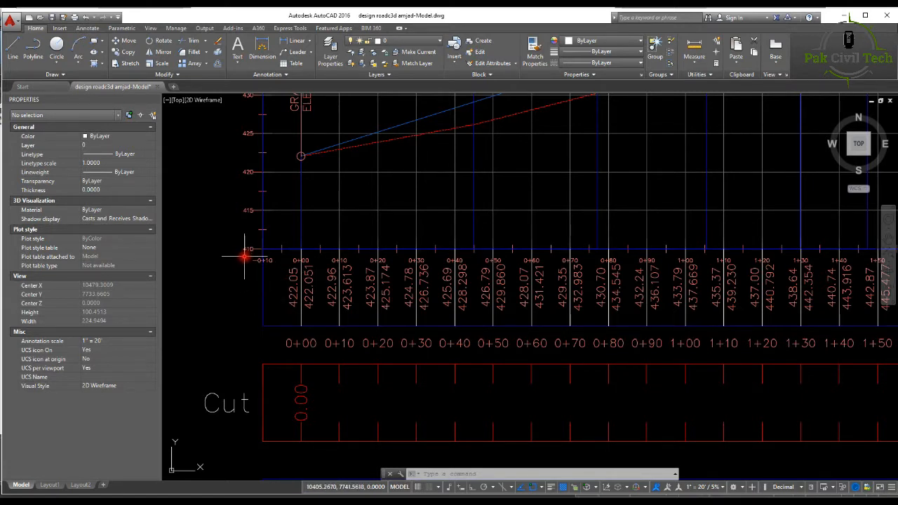
scroll(291, 260, "down", 6)
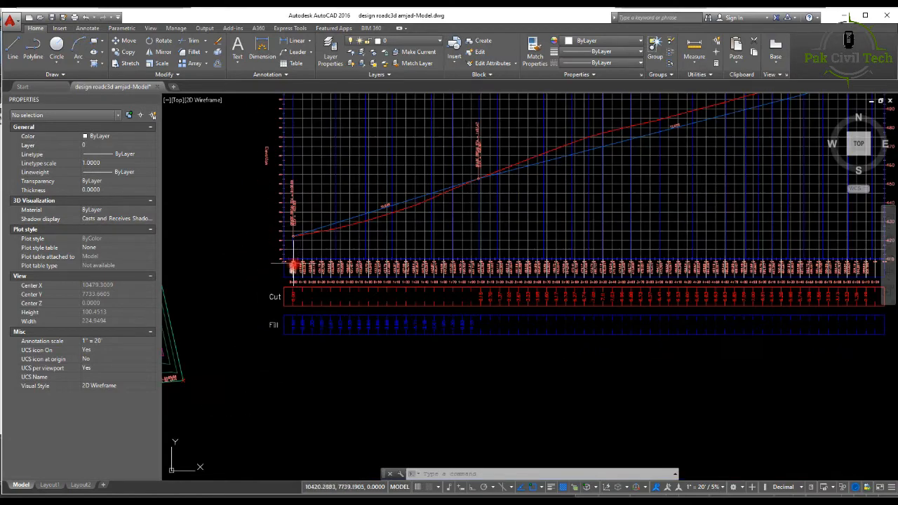
scroll(284, 263, "up", 10)
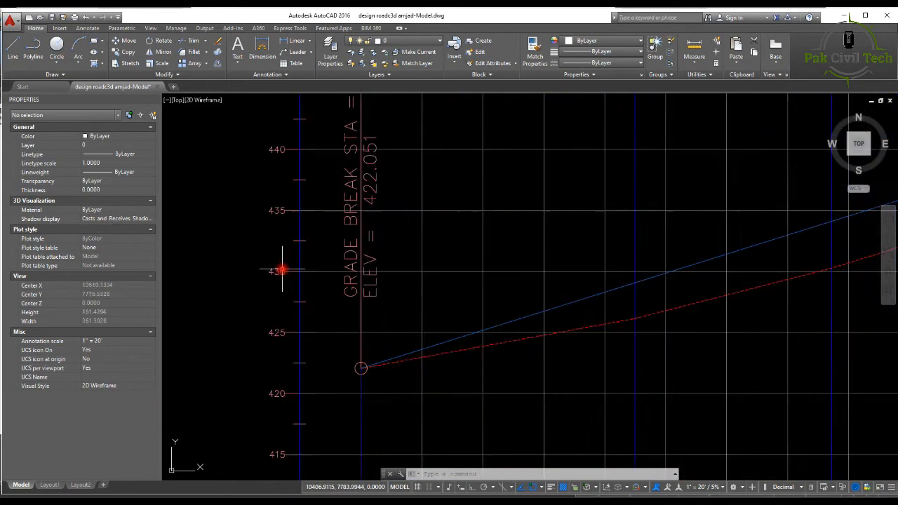
scroll(287, 344, "down", 4)
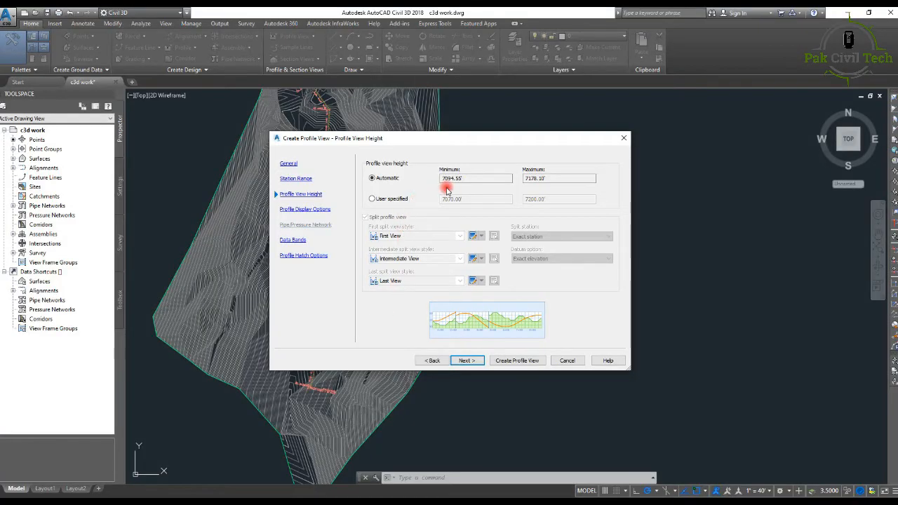
Return to Civil 3D, keep the profile view height on Automatic and accept the default profile display and data band options.
left_click(372, 199)
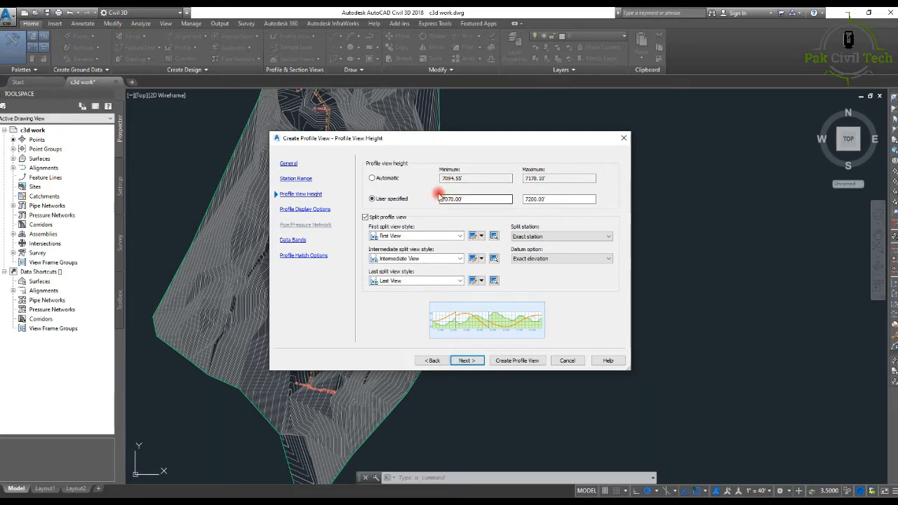
left_click(373, 178)
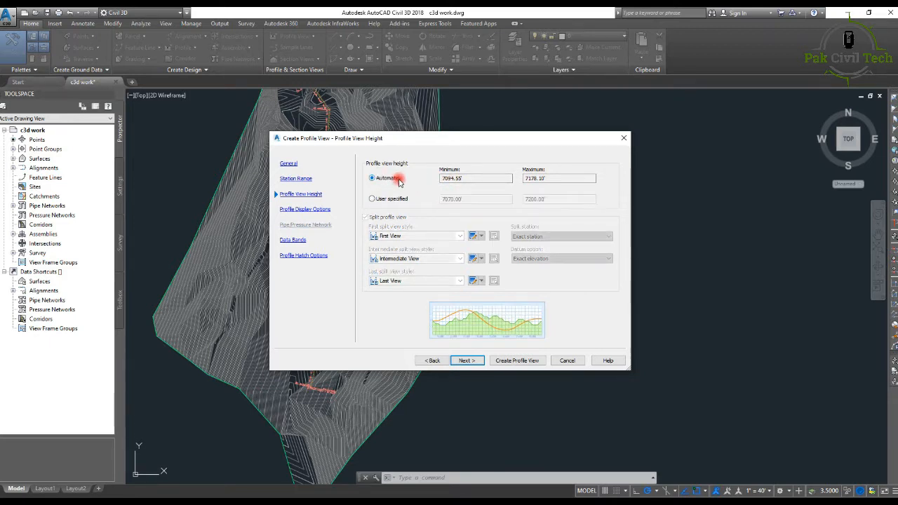
left_click(467, 360)
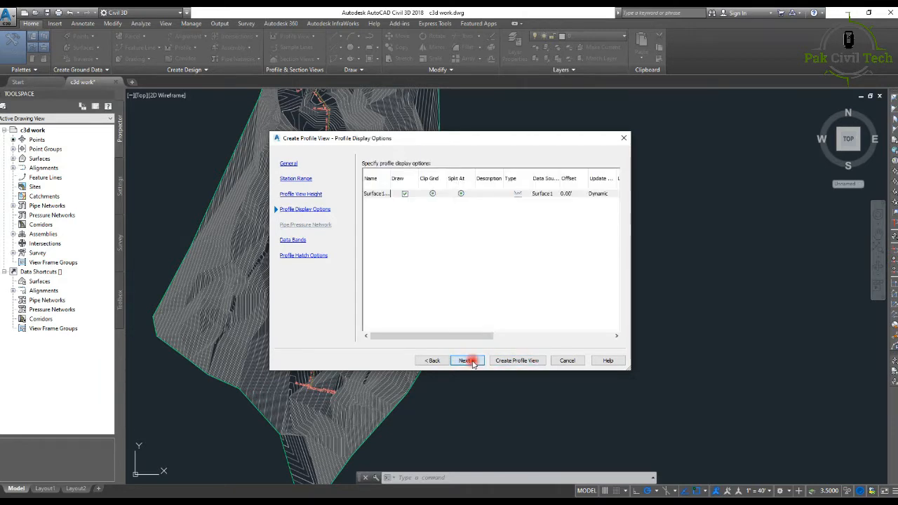
left_click(471, 362)
left_click(472, 362)
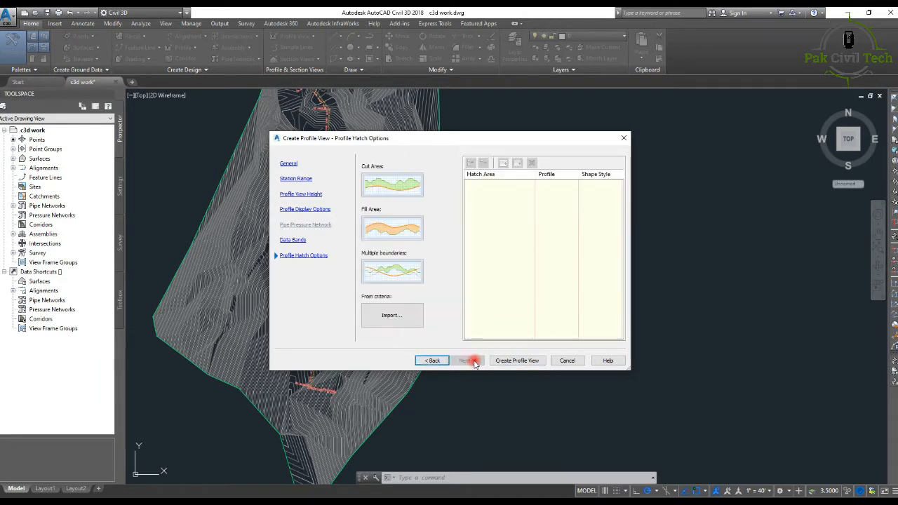
Create the profile view and place its origin in the empty space east of the surface's upper half.
left_click(514, 362)
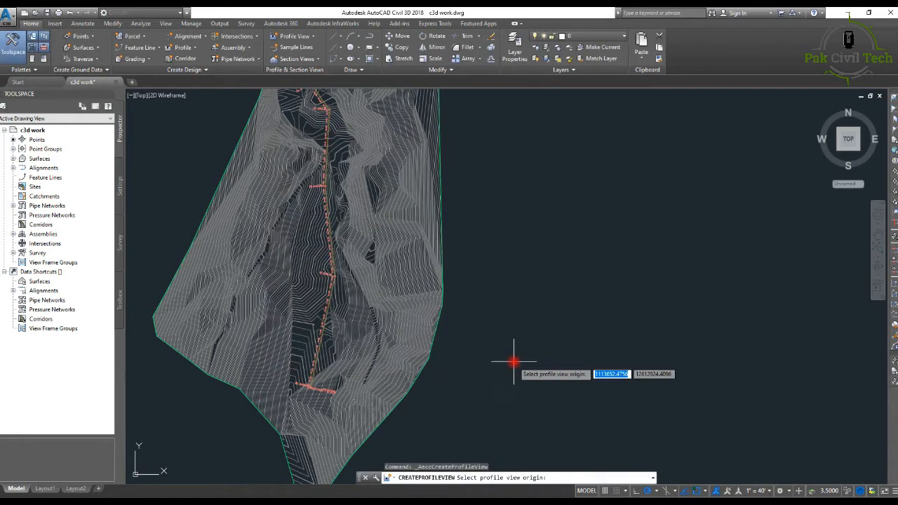
scroll(525, 296, "down", 4)
middle_click_drag(537, 304, 431, 306)
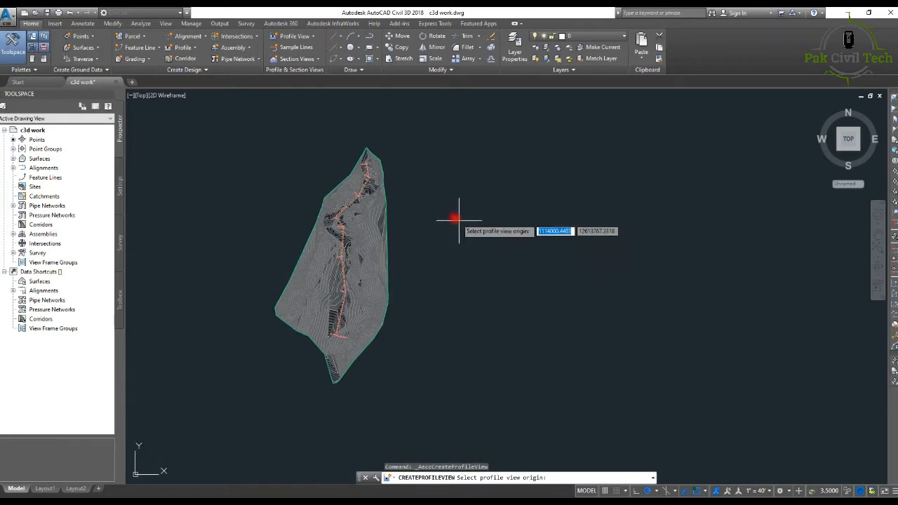
left_click(440, 209)
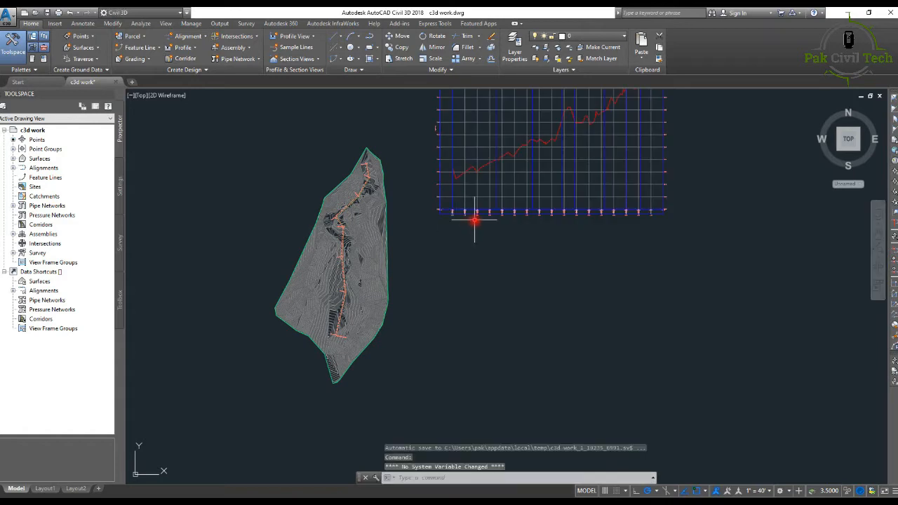
Examine the new profile view's surface line and the major elevation labels along its vertical axis.
scroll(467, 260, "down", 4)
scroll(457, 272, "up", 2)
scroll(457, 272, "up", 5)
scroll(400, 327, "down", 2)
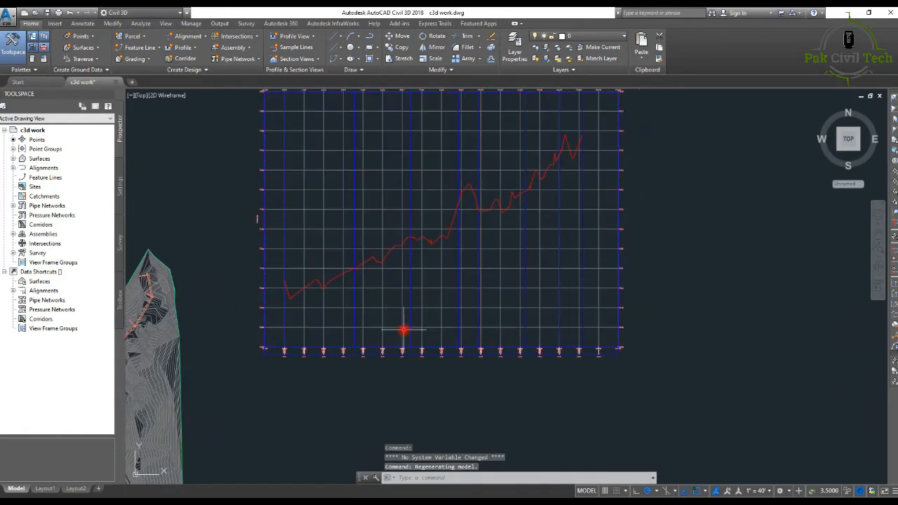
scroll(267, 275, "up", 7)
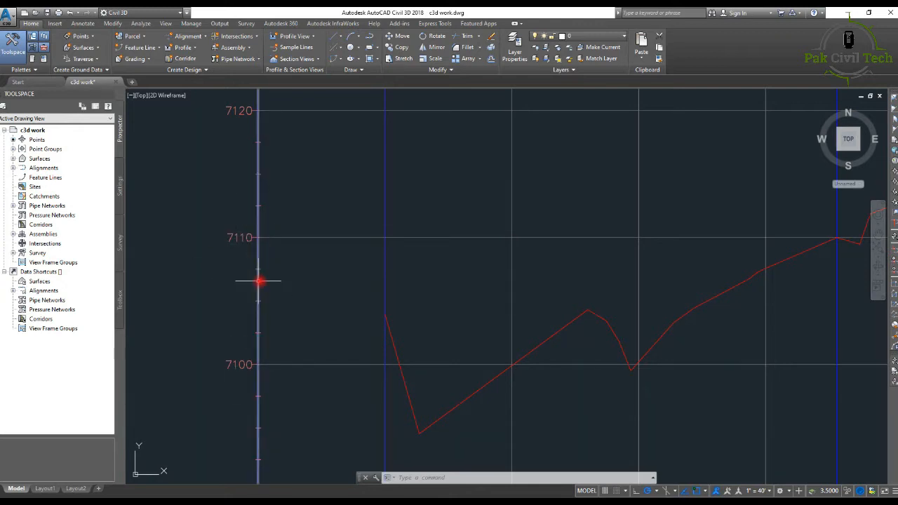
scroll(268, 280, "down", 4)
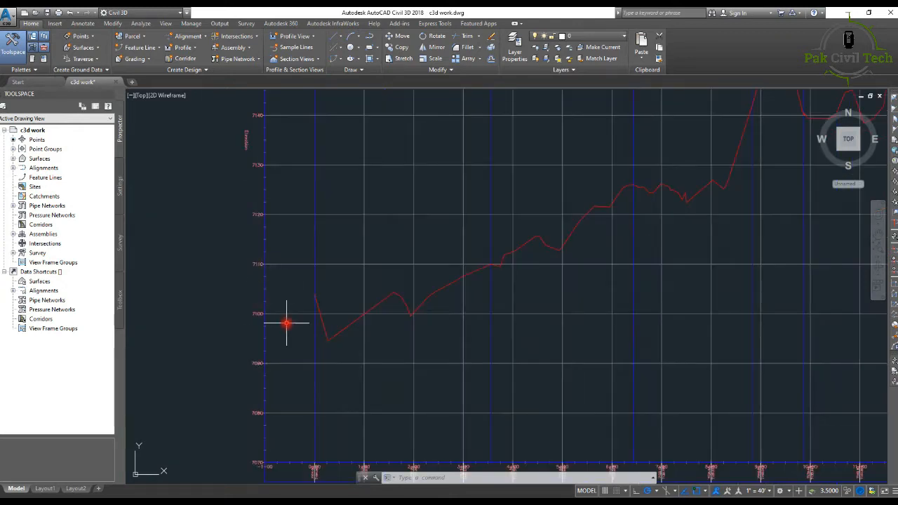
scroll(311, 360, "down", 3)
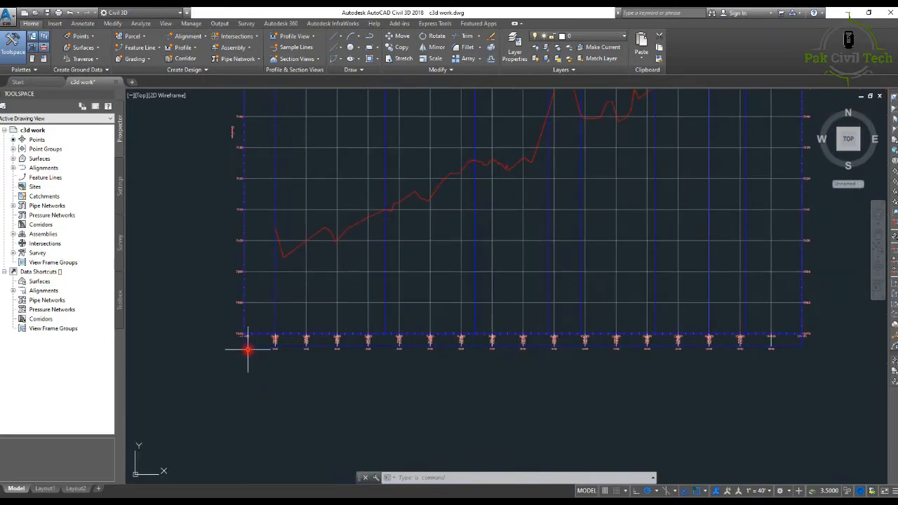
Examine the station labels and elevation values in the band along the new profile view's base, starting at 0+00.
scroll(255, 344, "up", 6)
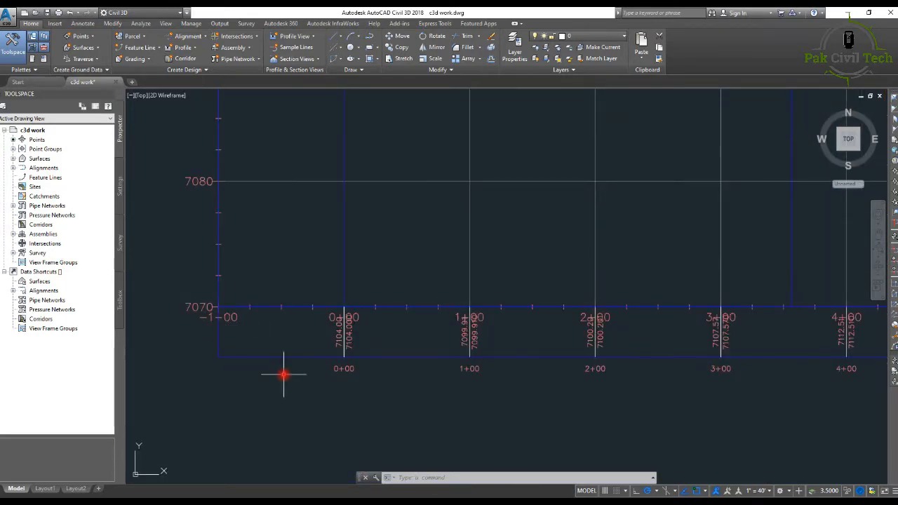
middle_click_drag(341, 375, 337, 374)
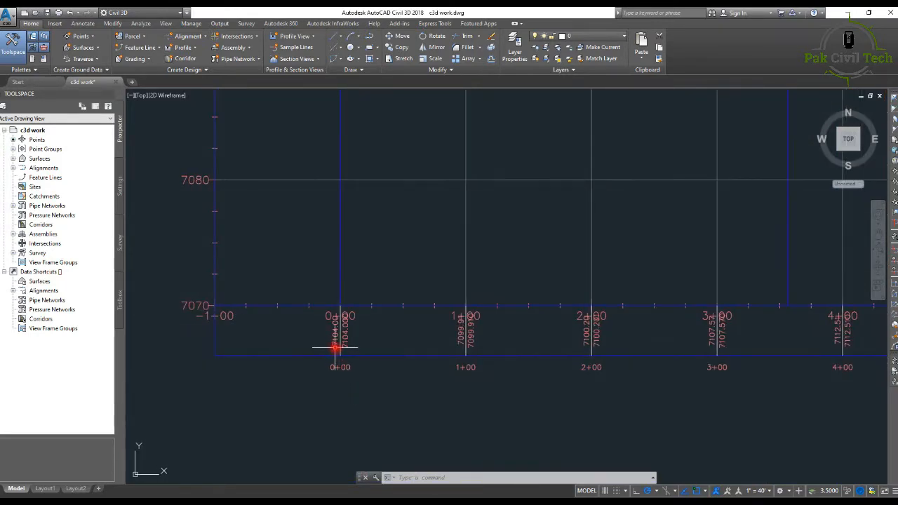
scroll(466, 377, "up", 2)
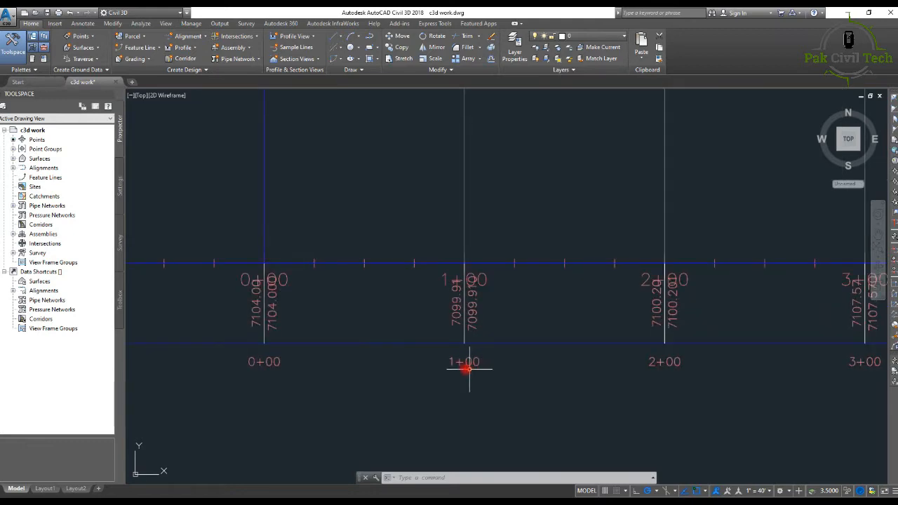
scroll(402, 354, "down", 5)
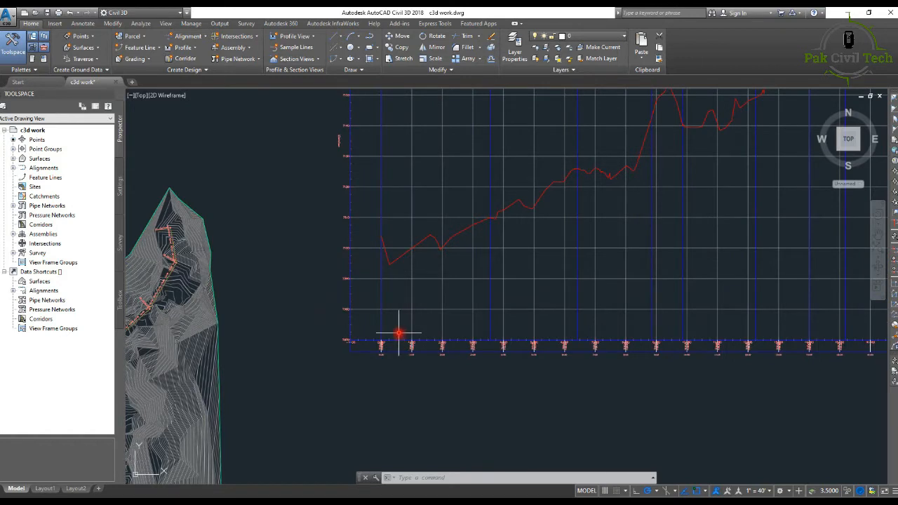
mouse_move(398, 321)
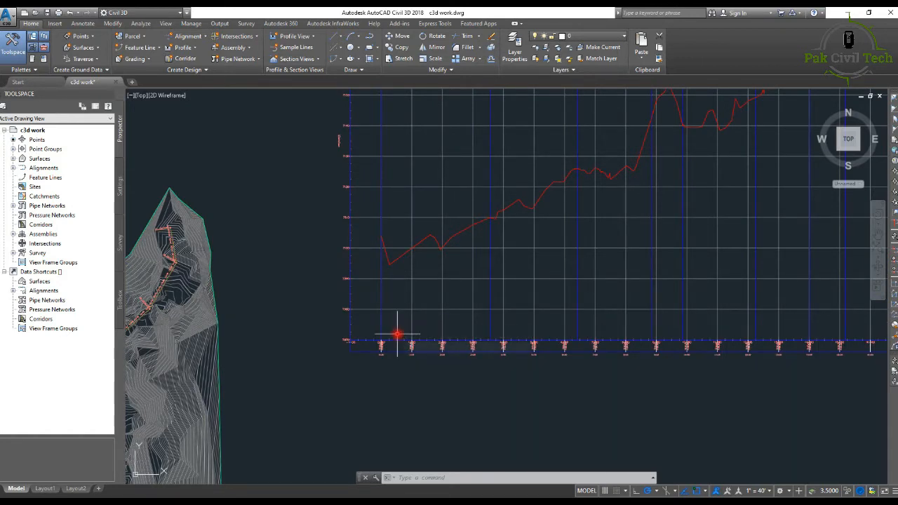
scroll(397, 335, "up", 4)
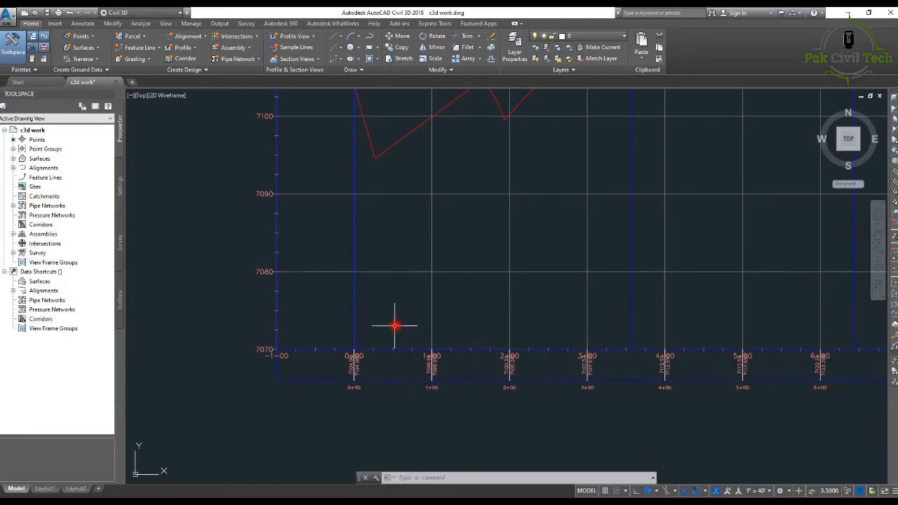
scroll(394, 325, "down", 6)
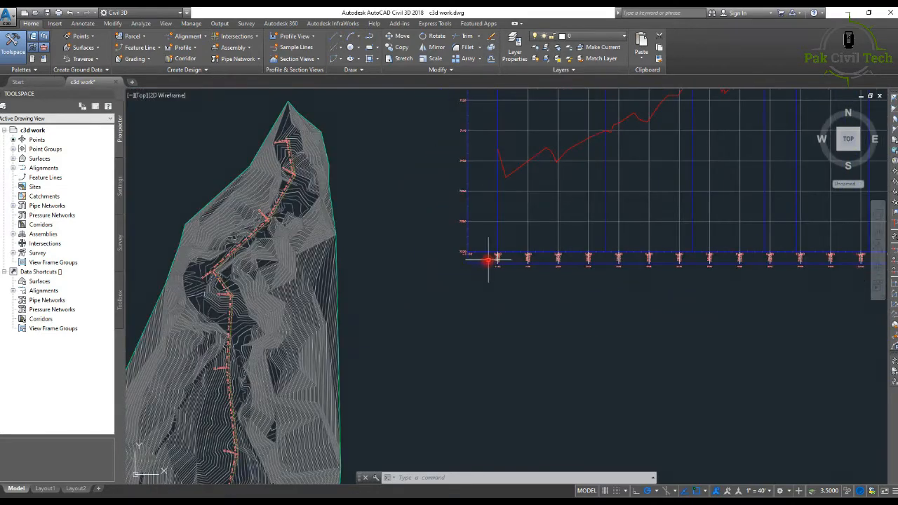
scroll(495, 257, "up", 6)
middle_click_drag(526, 280, 340, 311)
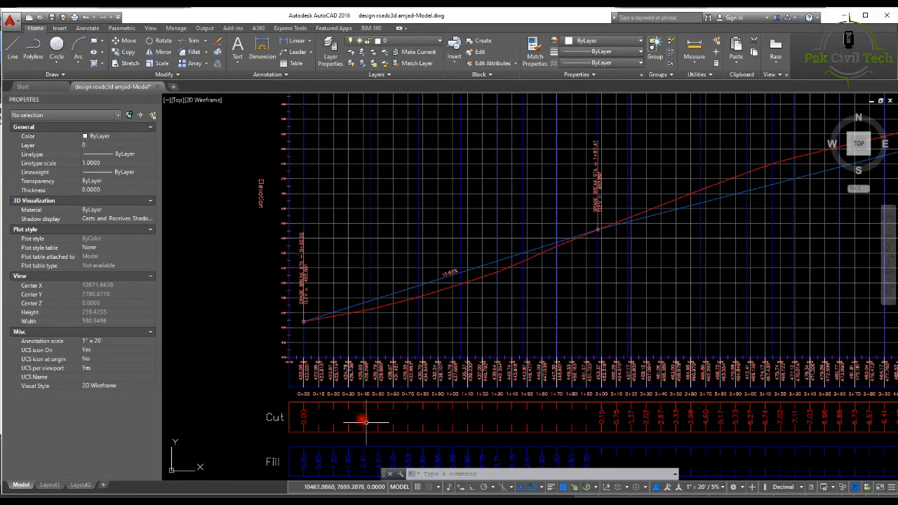
Switch to the road design drawing in AutoCAD and examine the station label spacing beneath its profile view from 0+00.
scroll(358, 417, "up", 5)
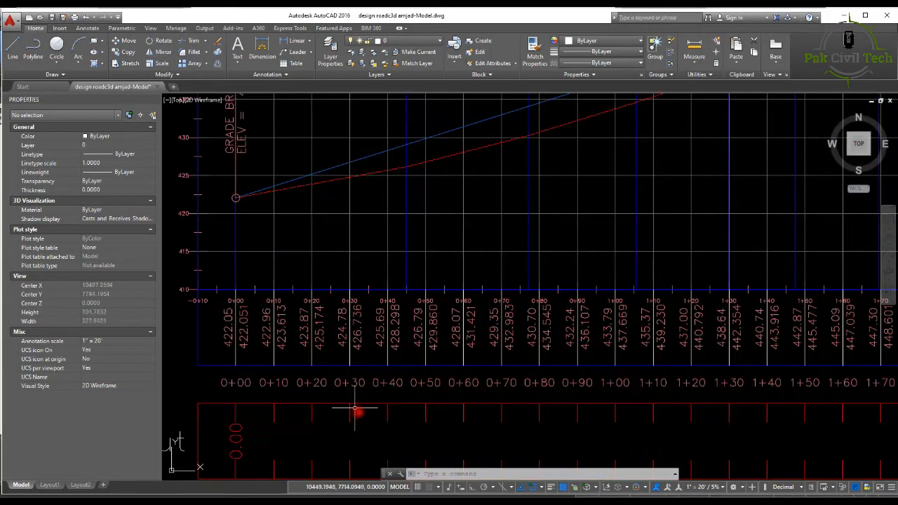
middle_click_drag(356, 410, 321, 330)
scroll(194, 301, "up", 2)
middle_click_drag(194, 301, 298, 330)
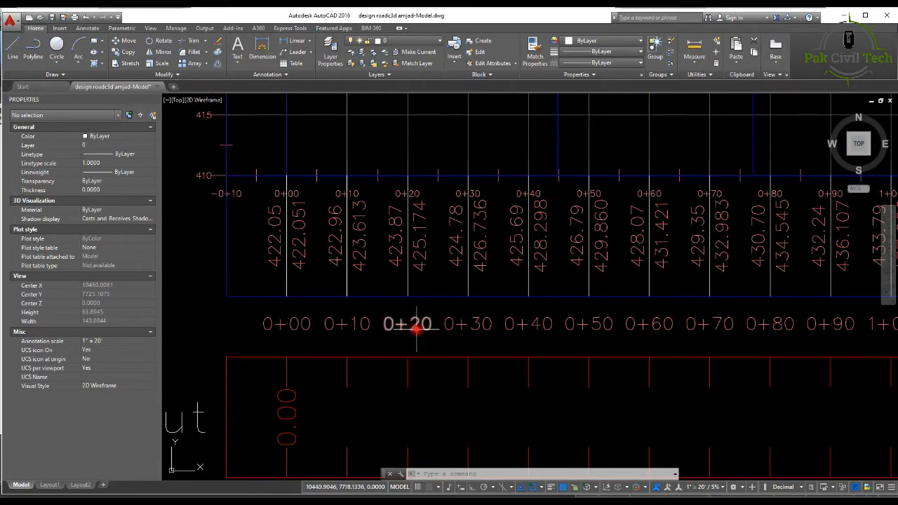
scroll(417, 327, "down", 10)
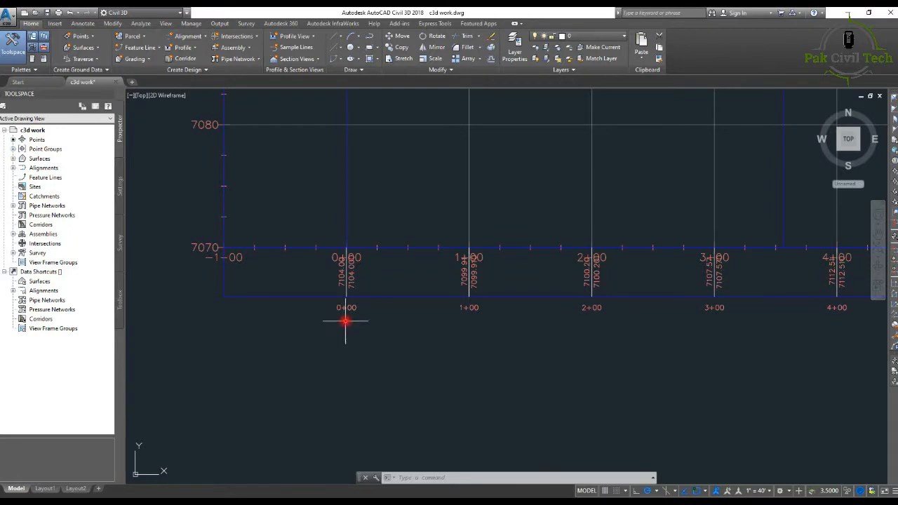
Return to Civil 3D, select the new profile view and open its Major Grids and HGP style at the general information settings.
scroll(346, 321, "down", 4)
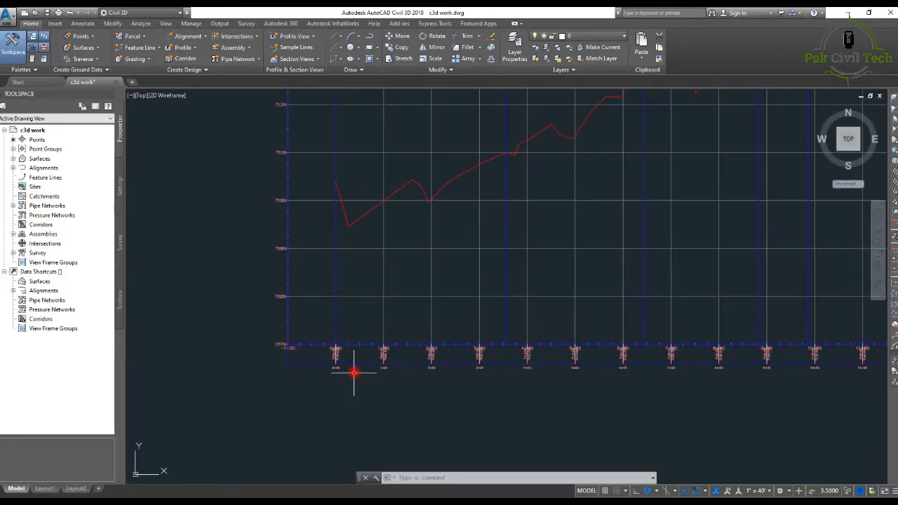
scroll(386, 245, "down", 6)
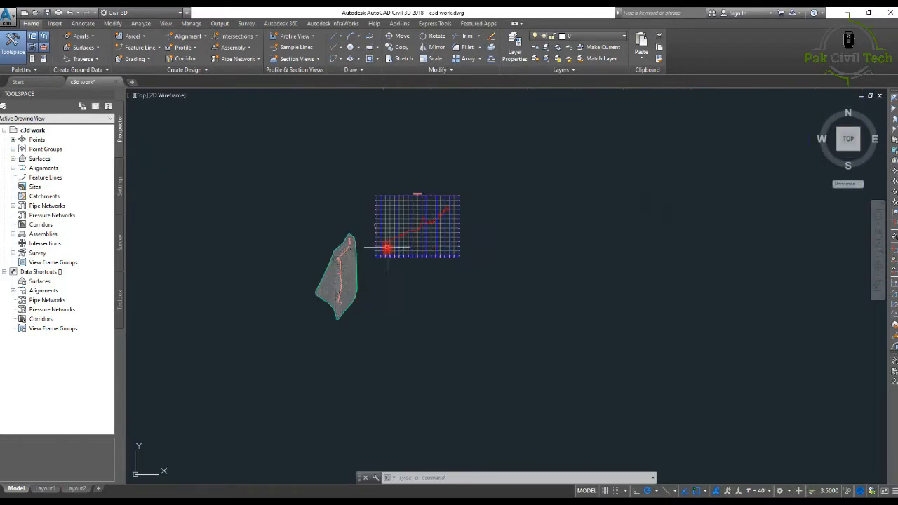
scroll(415, 261, "up", 10)
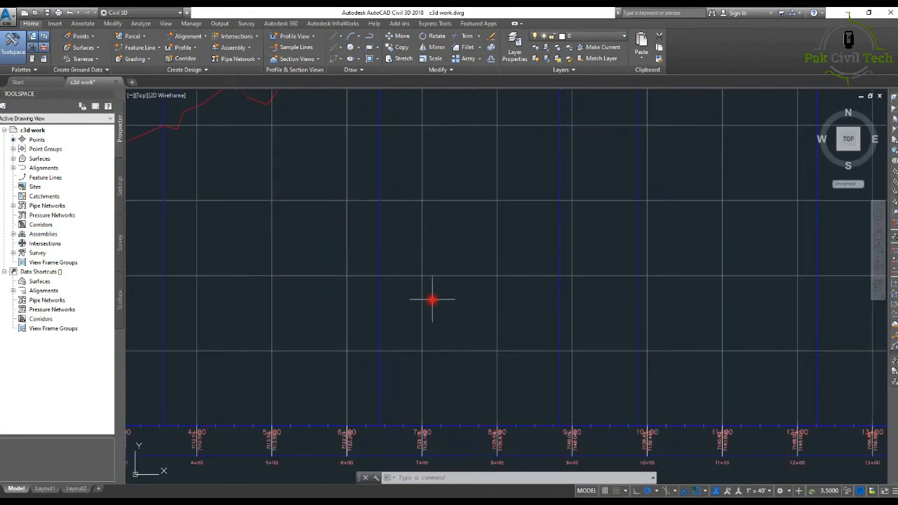
left_click(422, 282)
left_click(429, 282)
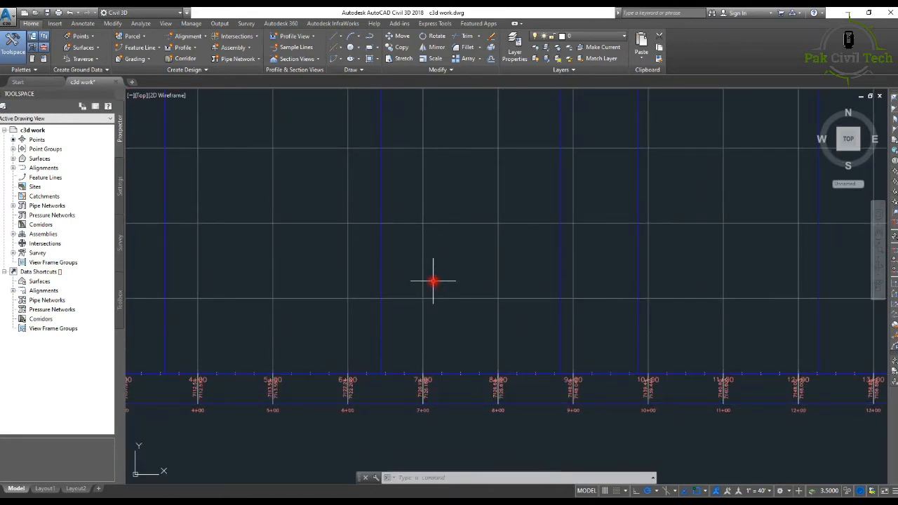
left_click(436, 264)
left_click(401, 301)
right_click(401, 301)
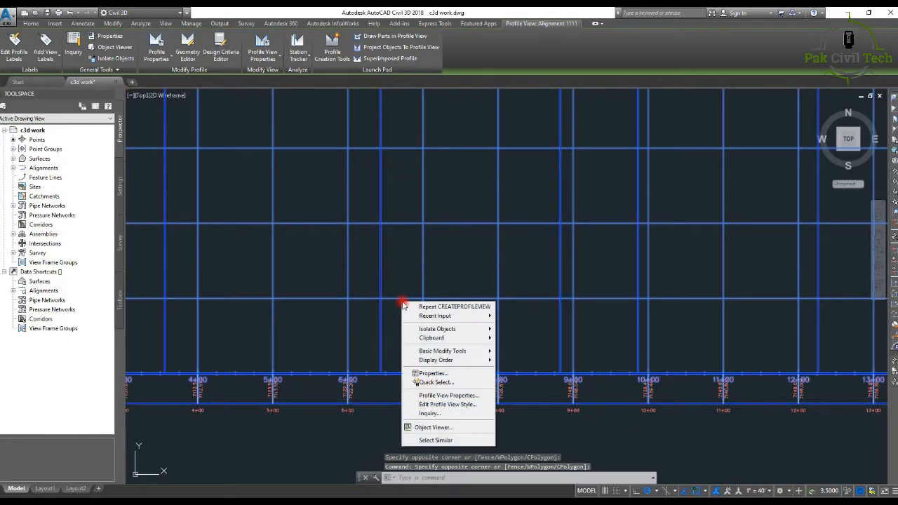
left_click(456, 405)
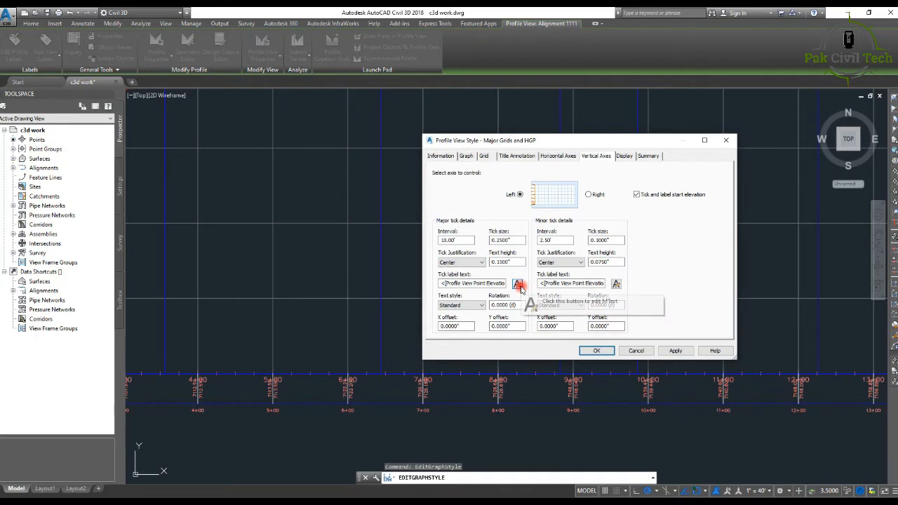
left_click(454, 158)
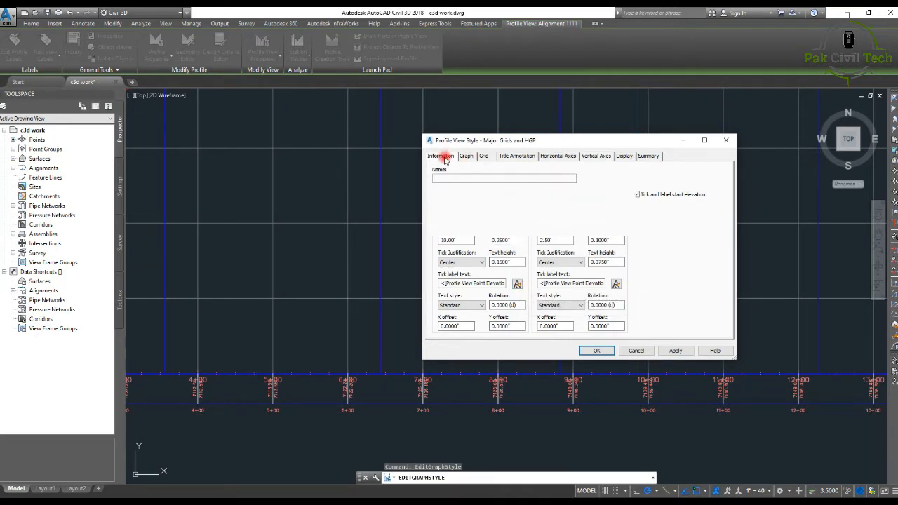
Set the Major Grids and HGP style's vertical scale to 1" = 10', apply it and check the whole profile view.
left_click(462, 158)
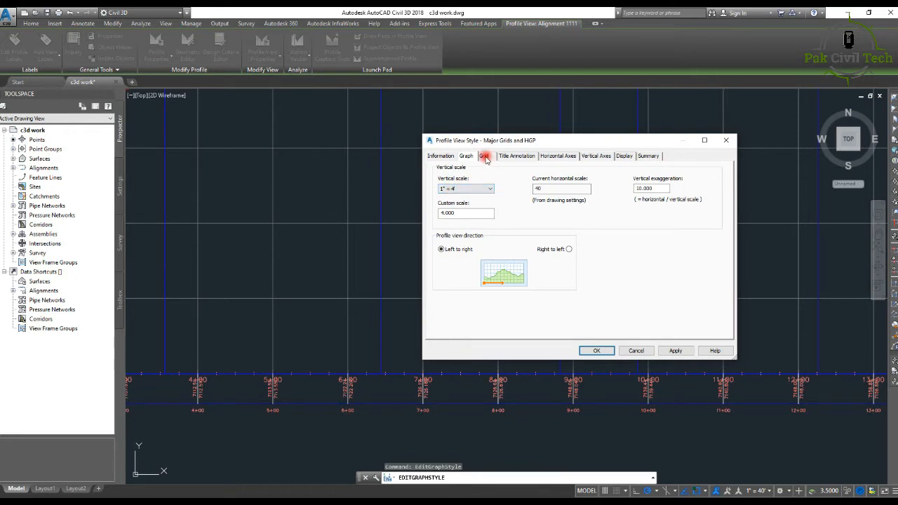
left_click(471, 190)
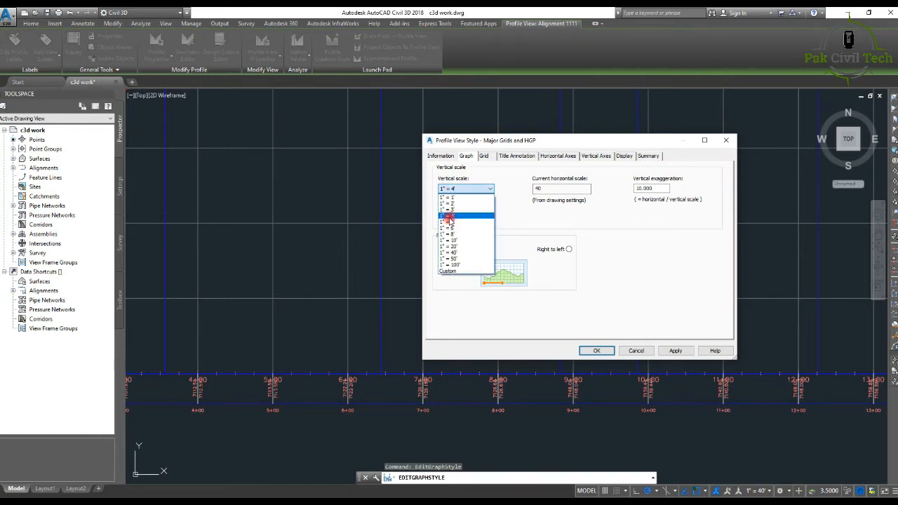
left_click(453, 239)
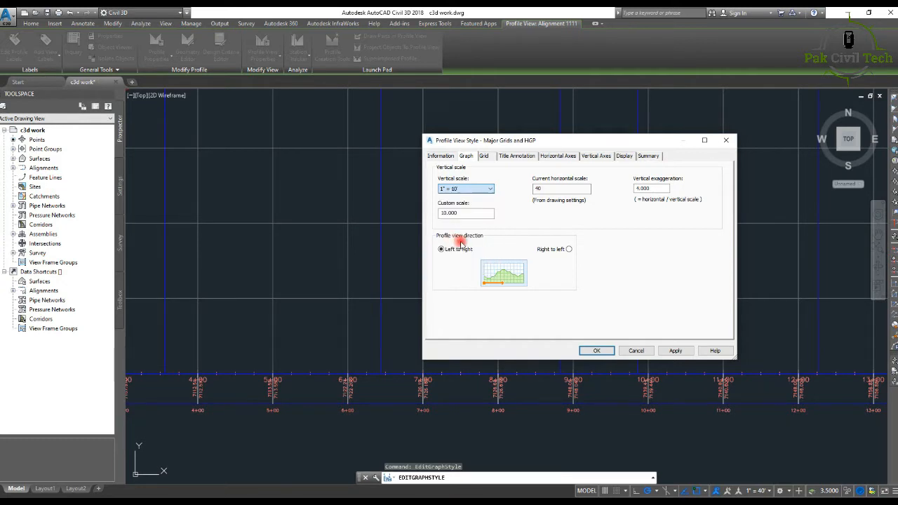
left_click(672, 352)
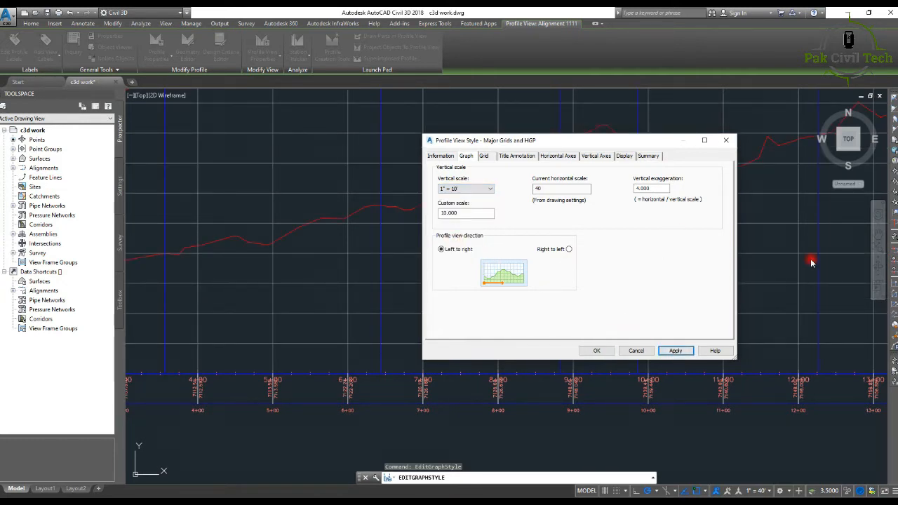
left_click(726, 139)
scroll(642, 226, "down", 6)
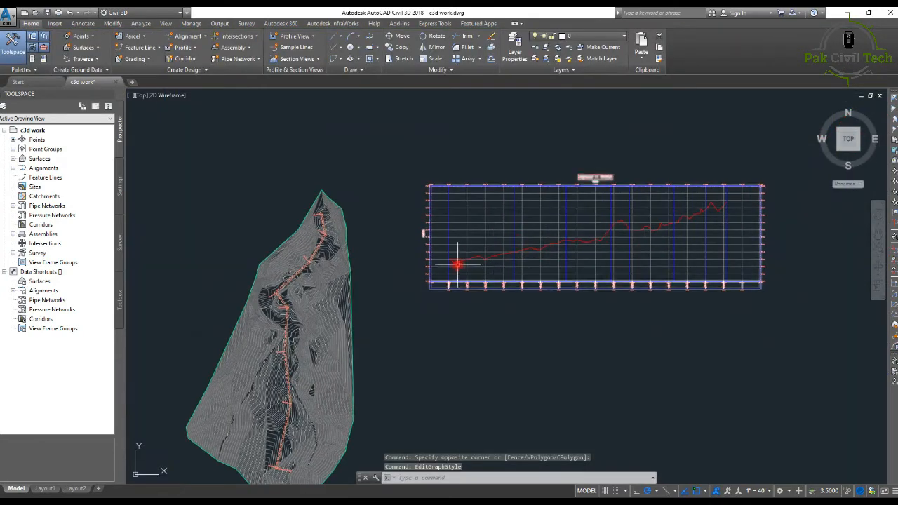
scroll(459, 261, "up", 3)
scroll(479, 258, "down", 3)
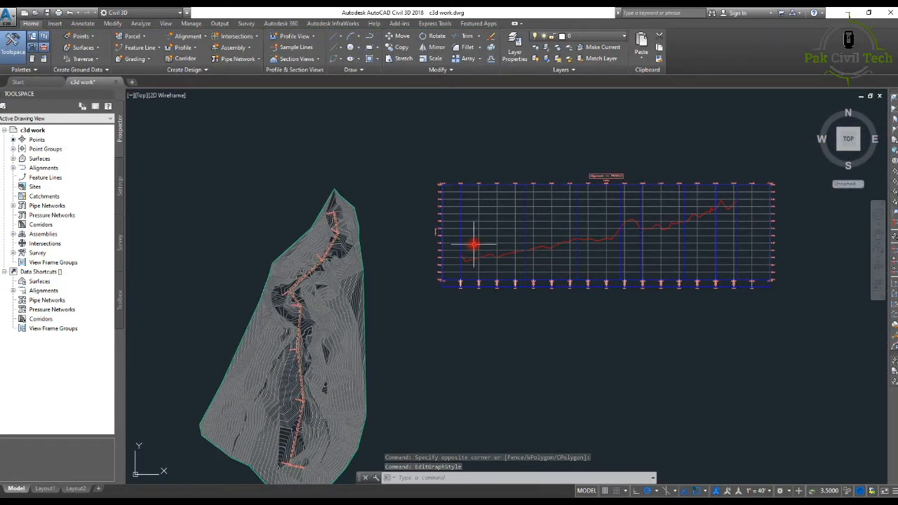
Reopen the profile view's style beside the graph and apply a vertical scale of 1" = 20'.
left_click(473, 245)
right_click(474, 246)
left_click(509, 346)
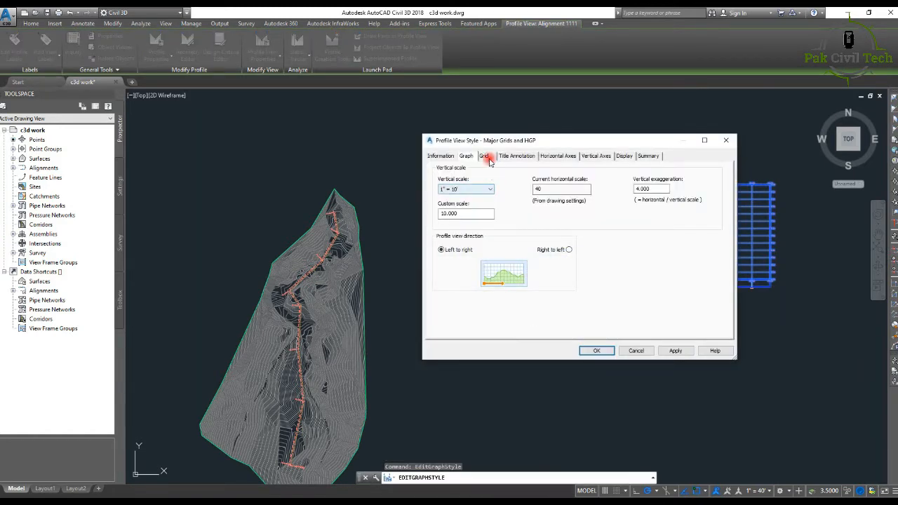
left_click_drag(548, 136, 240, 146)
left_click(166, 199)
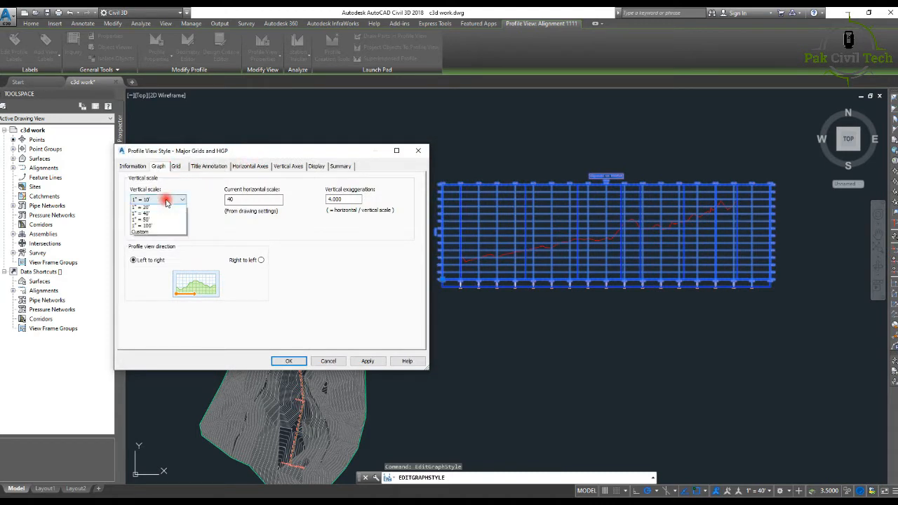
left_click(152, 253)
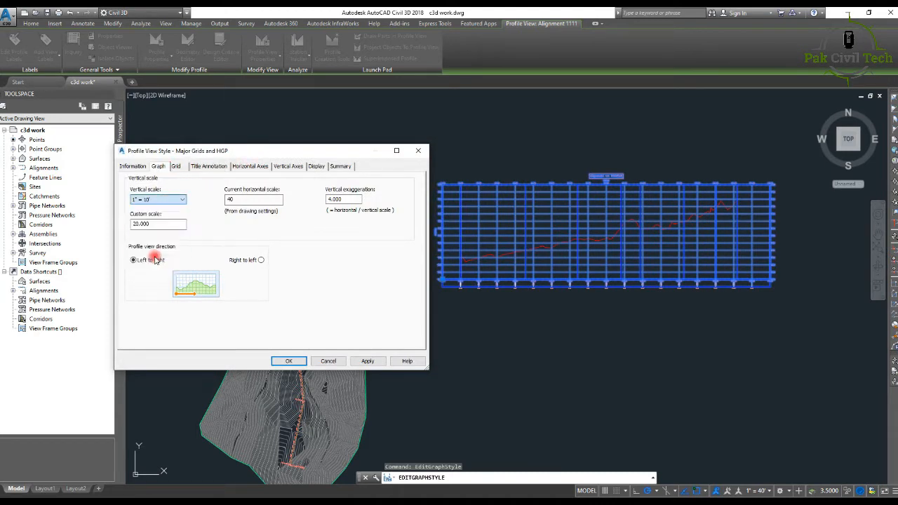
left_click(367, 361)
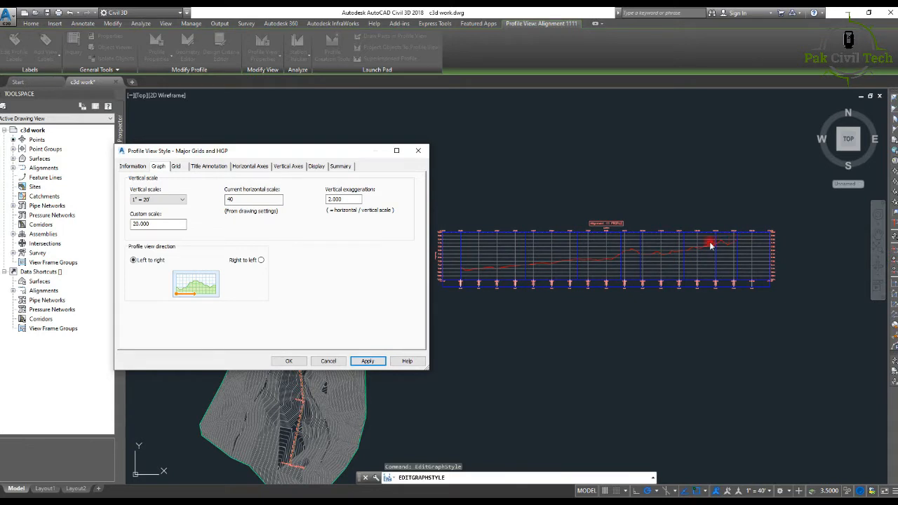
Set the profile view style's vertical scale to 1" = 6' and apply it.
left_click(175, 204)
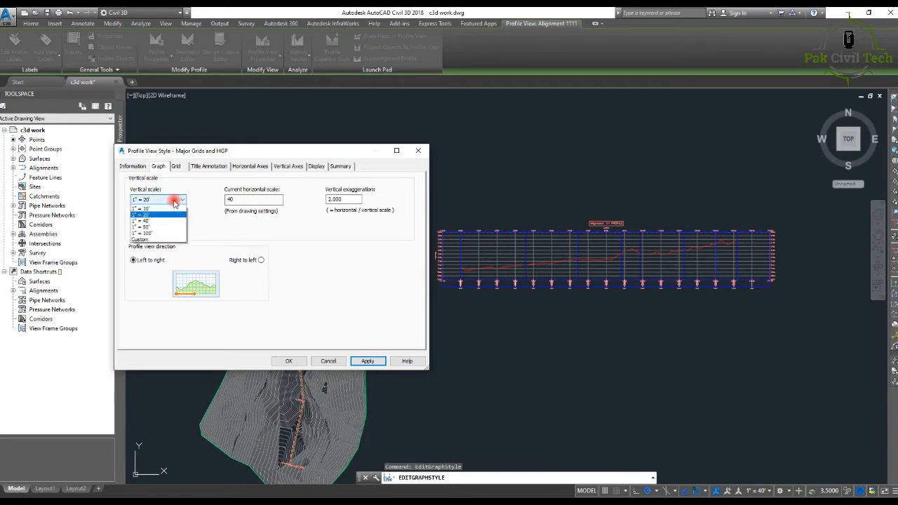
left_click(147, 244)
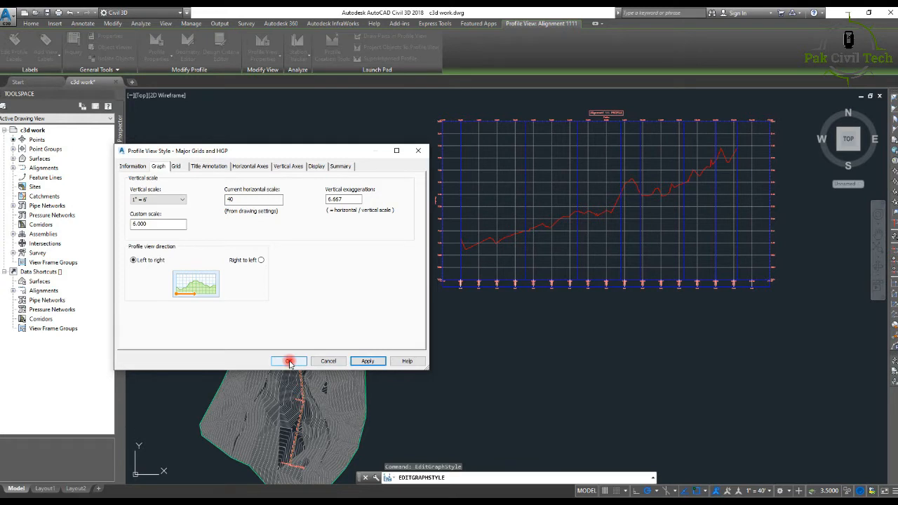
left_click(195, 146)
Turn on clipping for the vertical grid and the horizontal grid in the style's grid options, applying each change.
left_click(180, 166)
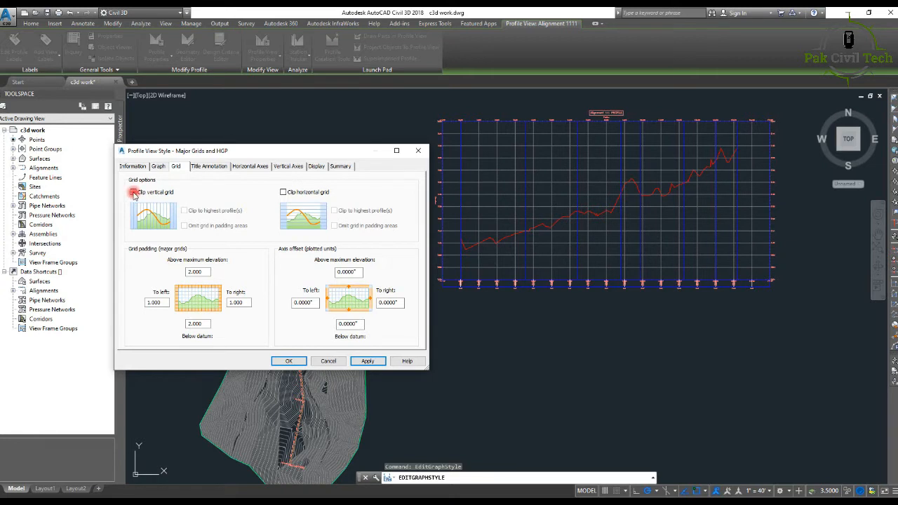
left_click(368, 361)
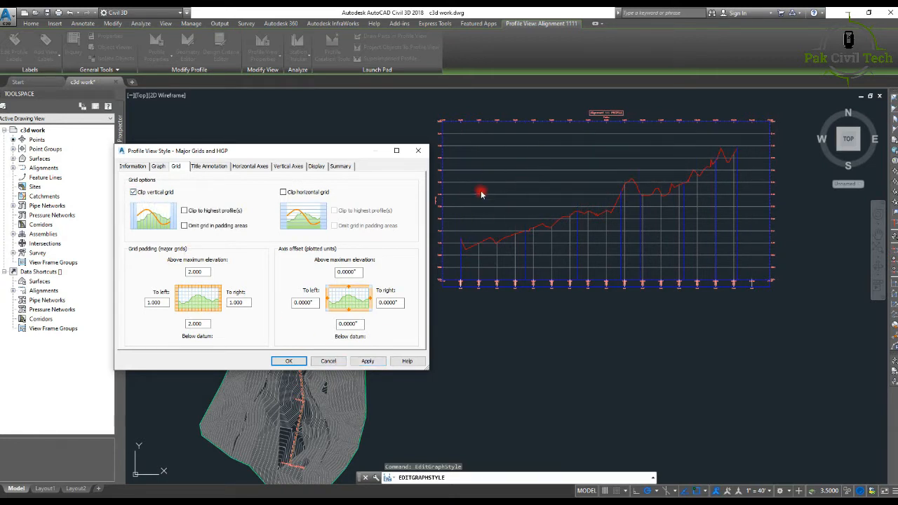
left_click(283, 192)
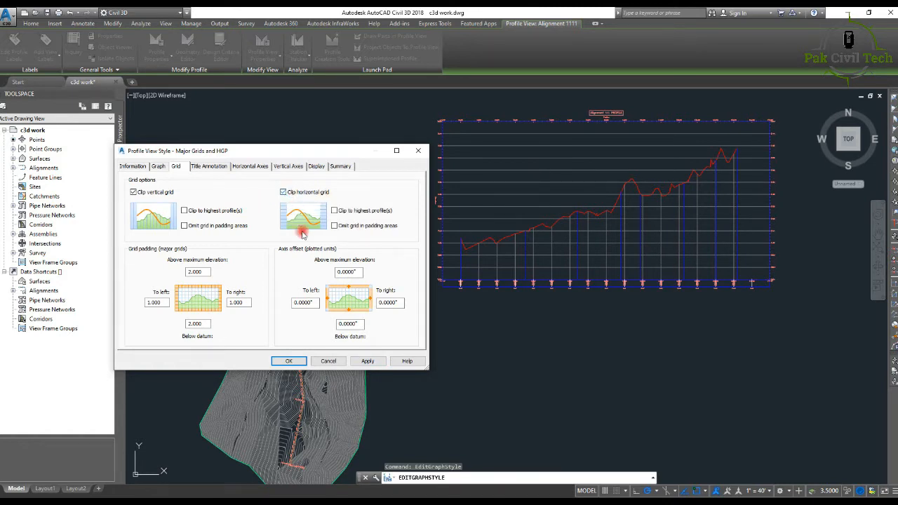
left_click(367, 361)
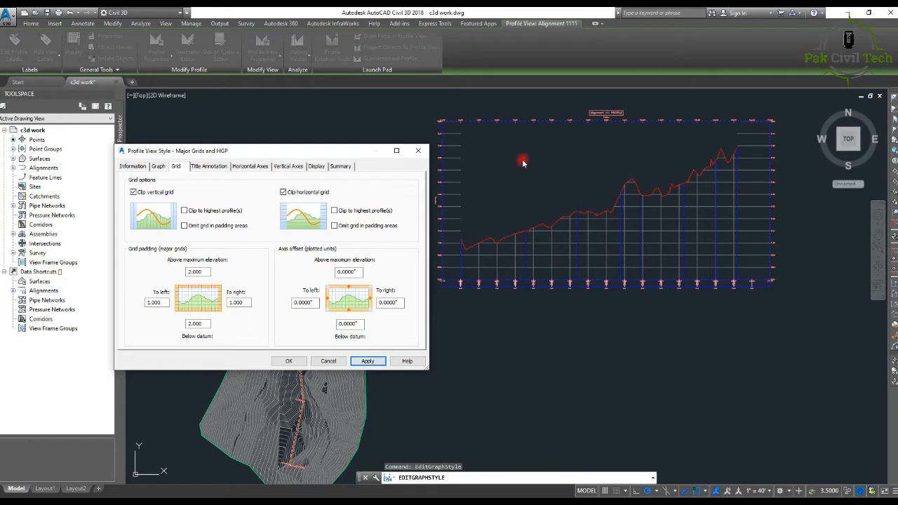
Turn off both the horizontal and vertical grid clipping and apply the change.
left_click(284, 192)
left_click(134, 192)
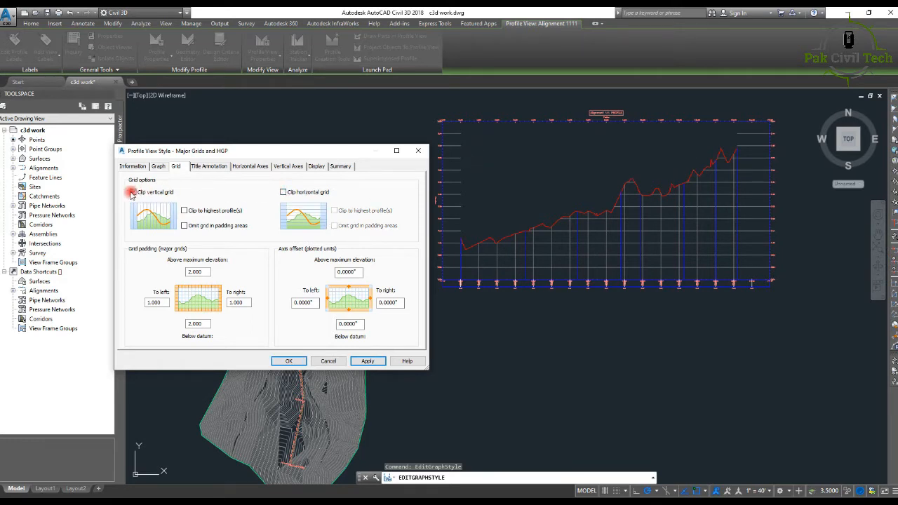
left_click(134, 192)
left_click(368, 362)
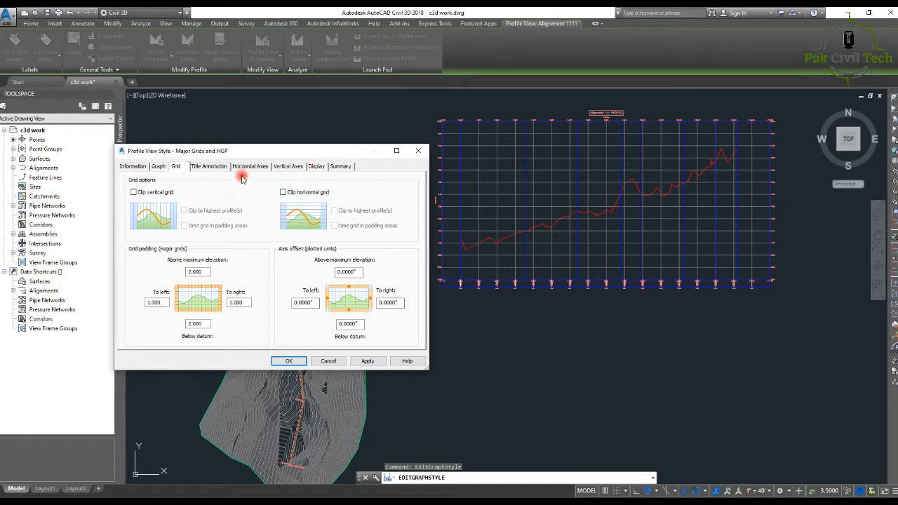
Set the bottom horizontal axis's major tick interval to 25' and minor tick interval to 5', then apply and close the style.
left_click(210, 167)
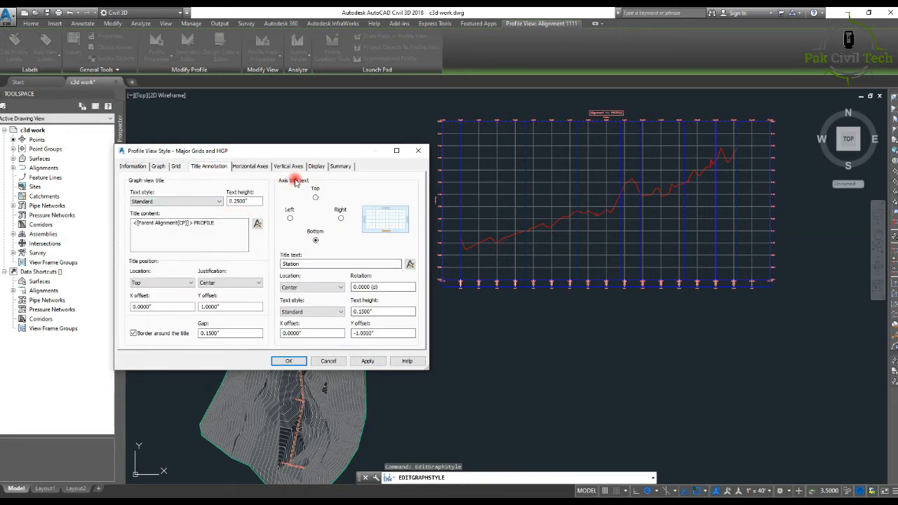
left_click(250, 167)
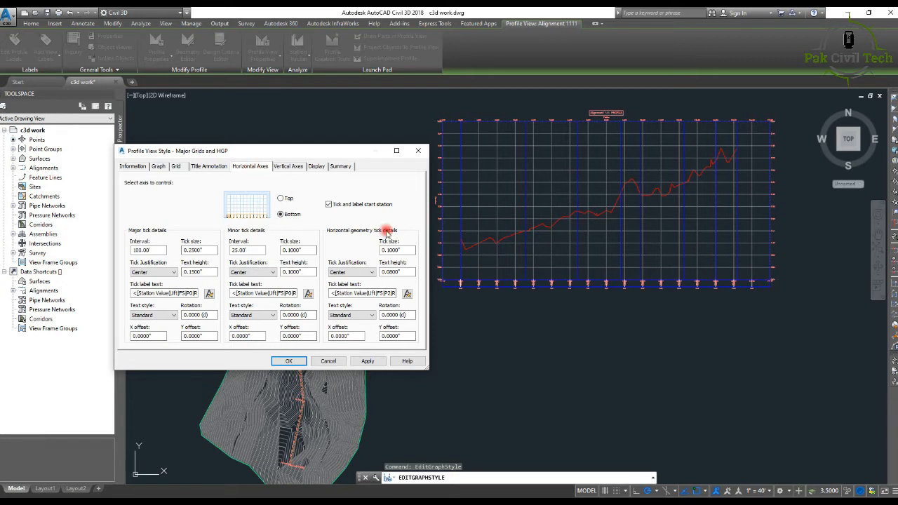
left_click(288, 167)
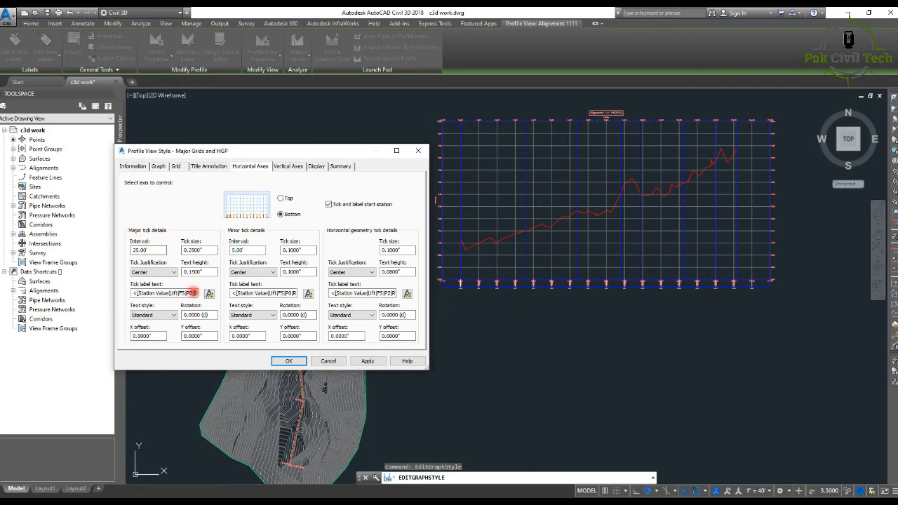
left_click(367, 361)
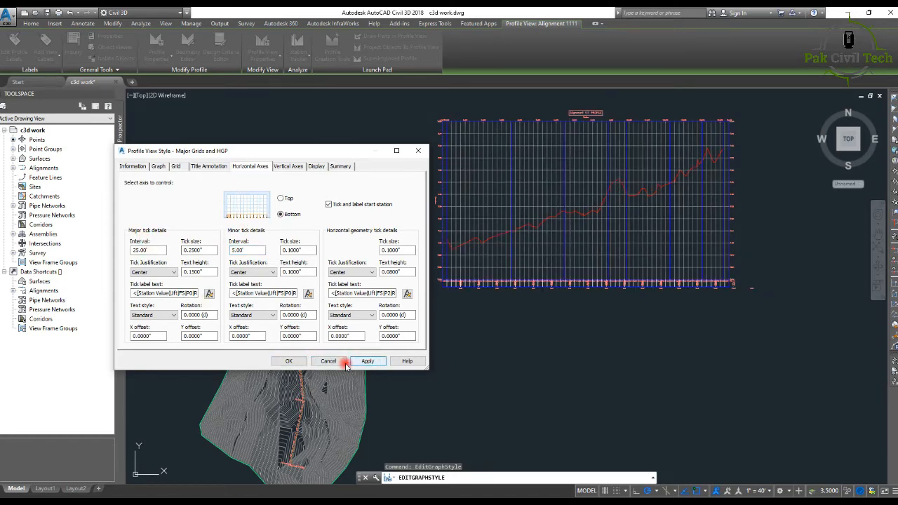
left_click(289, 360)
key("Escape")
Examine the station labels and band elevations along the profile view's base for spacing and overlapping text.
scroll(456, 295, "up", 6)
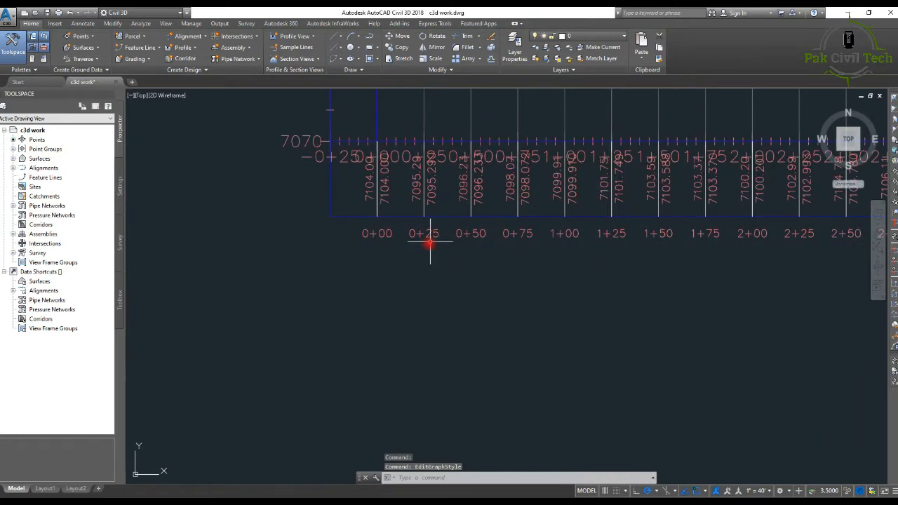
middle_click_drag(430, 243, 372, 291)
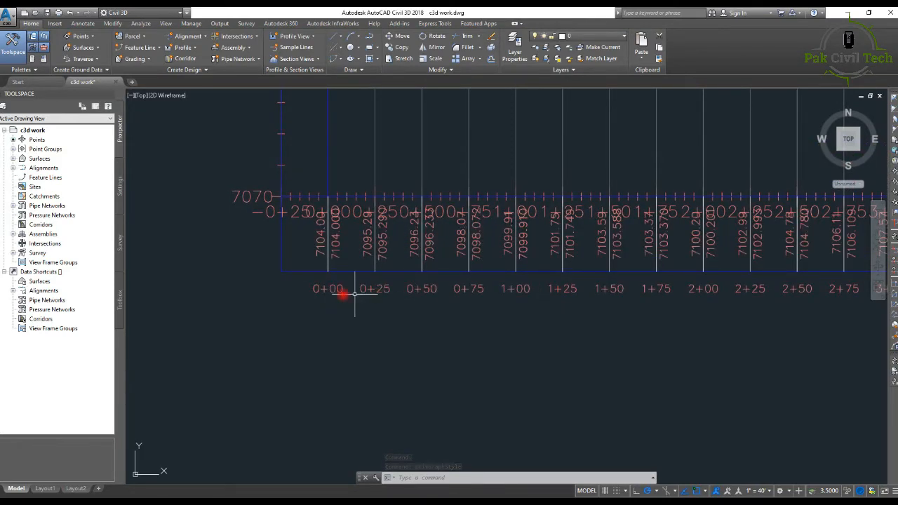
scroll(383, 295, "down", 5)
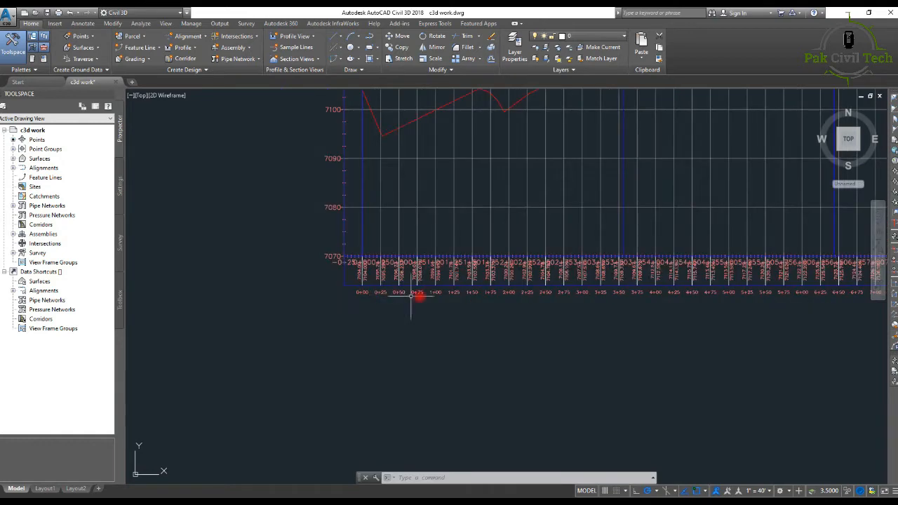
scroll(379, 280, "up", 8)
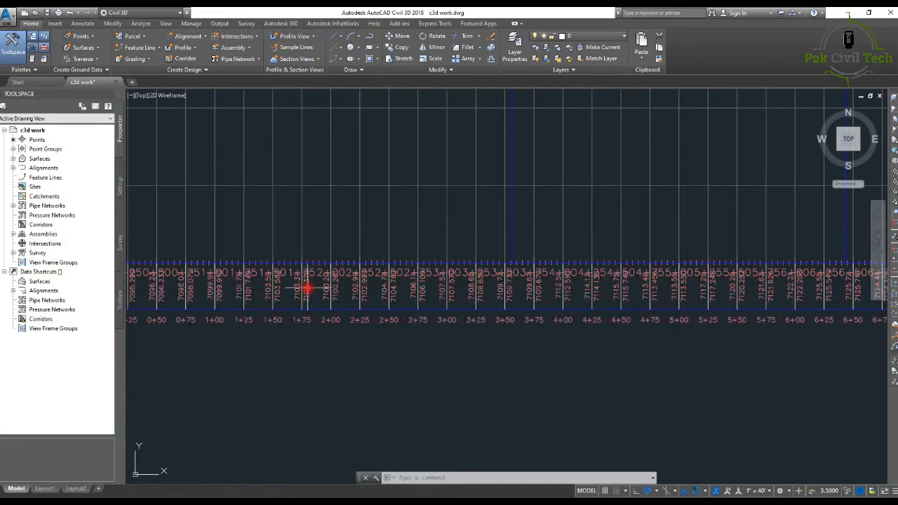
key("Escape")
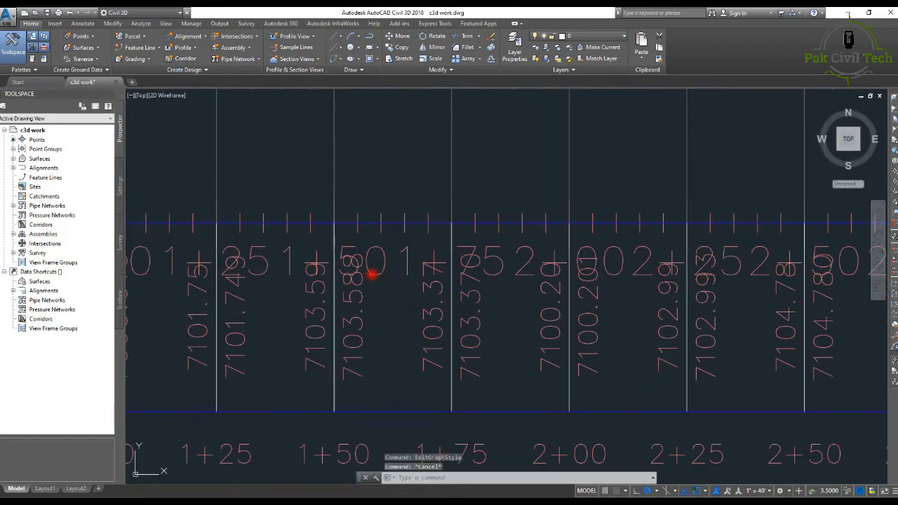
left_click(371, 274)
scroll(386, 266, "down", 2)
scroll(295, 265, "up", 2)
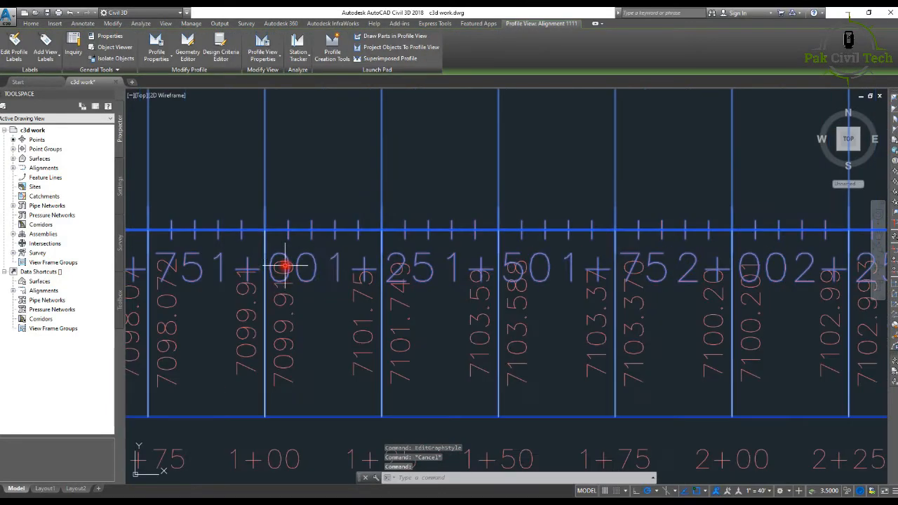
scroll(344, 279, "down", 5)
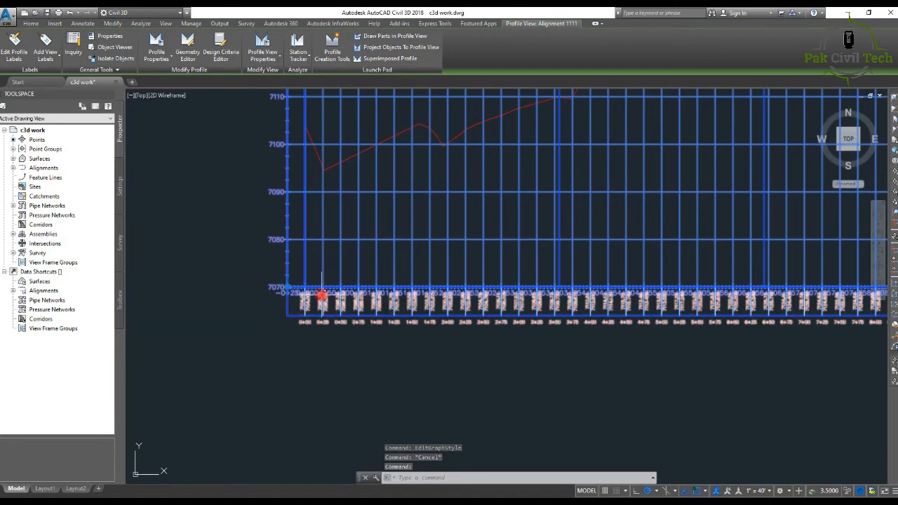
scroll(320, 294, "up", 4)
key("Escape")
Reopen the profile view's style, set the bottom axis's major tick text height to 0.05" and apply it.
left_click(323, 270)
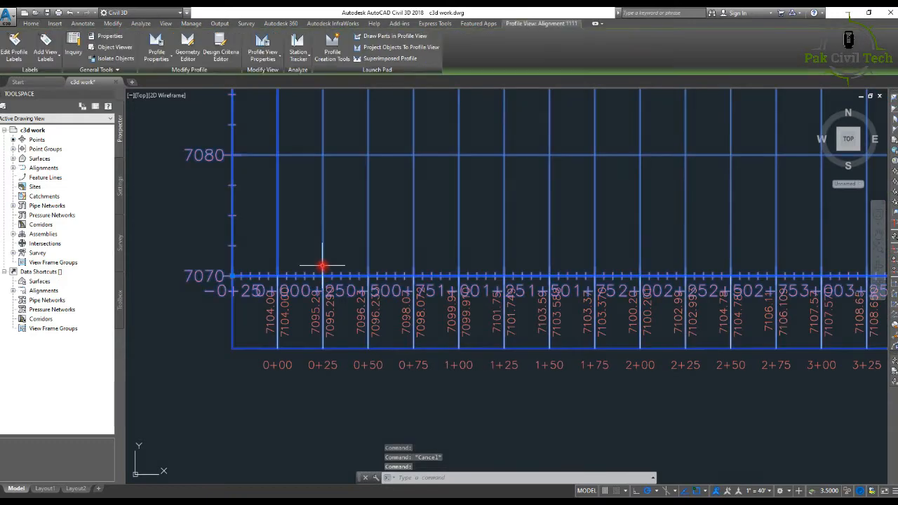
right_click(323, 266)
left_click(372, 368)
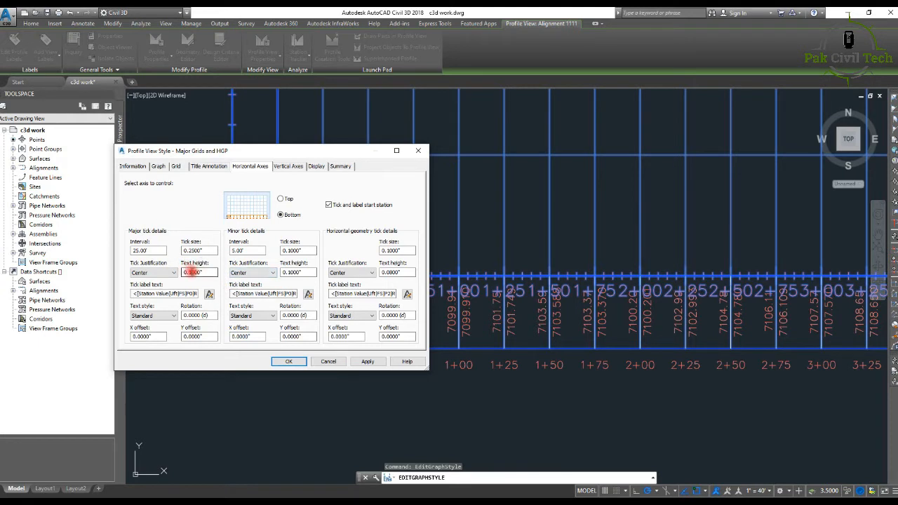
left_click_drag(191, 272, 226, 276)
left_click(368, 361)
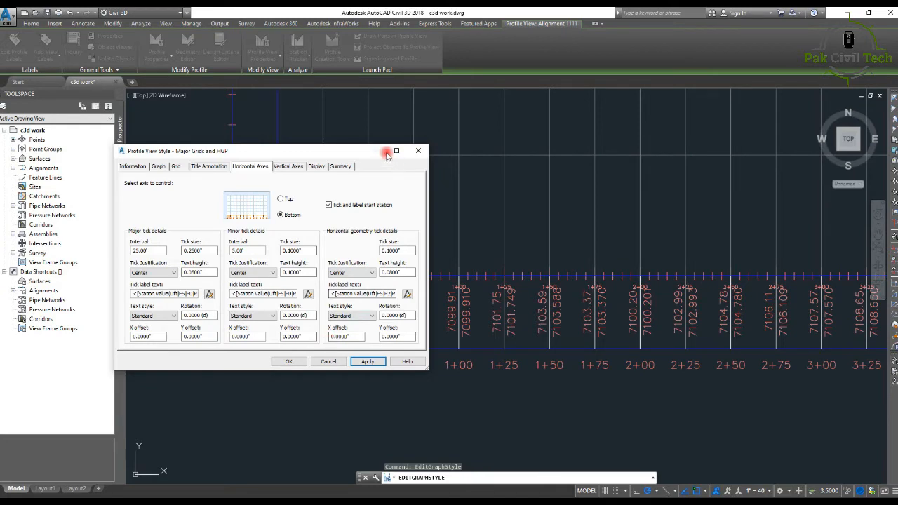
Set the left vertical axis's major tick interval to 2' and minor tick interval to 1', then apply and close the style.
left_click_drag(347, 151, 633, 166)
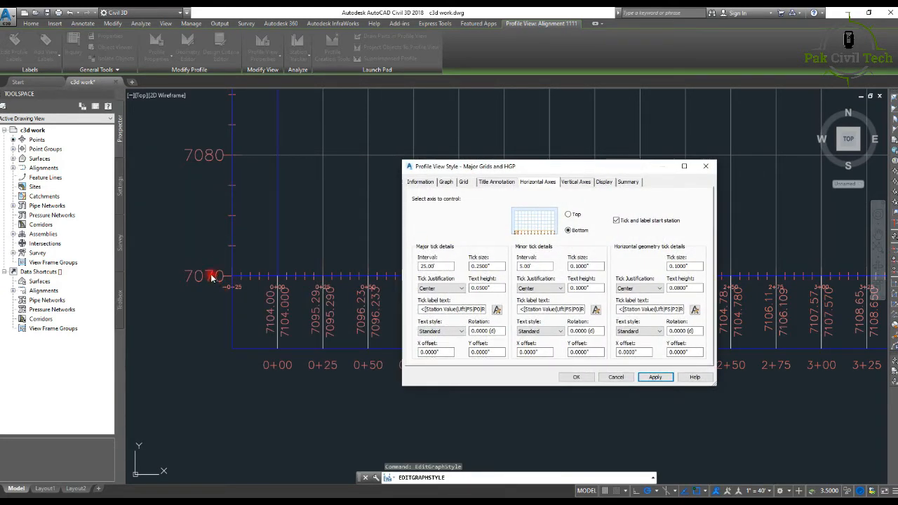
left_click(578, 182)
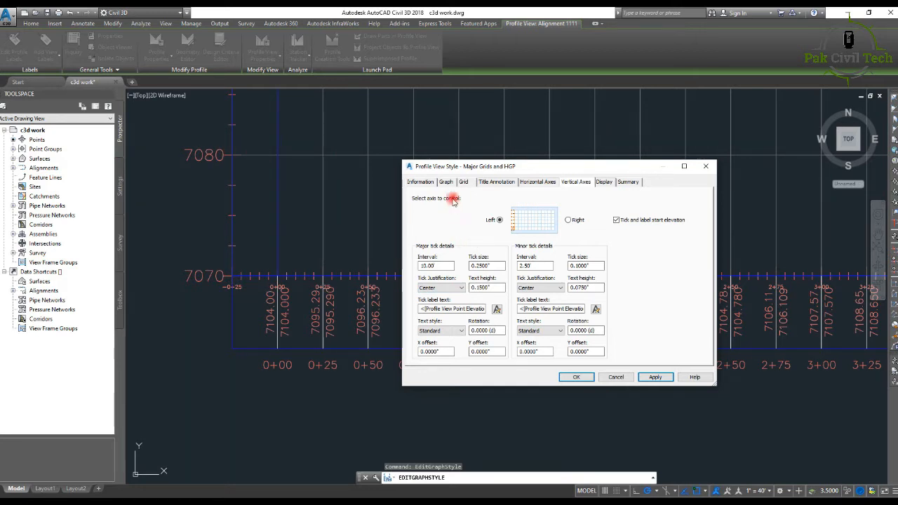
double_click(428, 265)
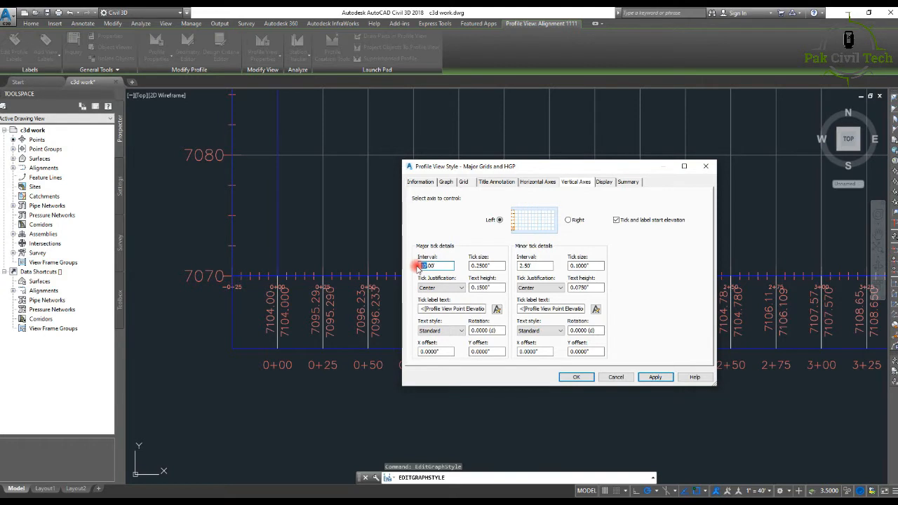
left_click(525, 266)
double_click(526, 266)
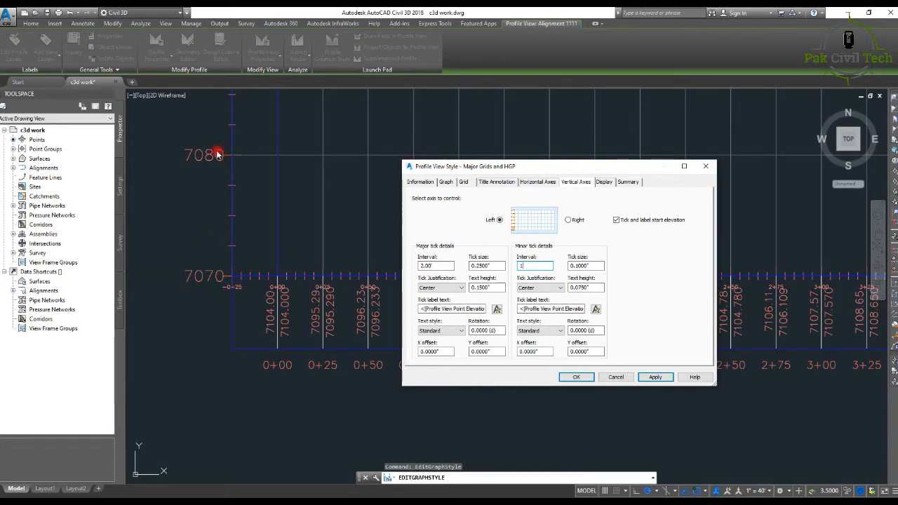
left_click(654, 376)
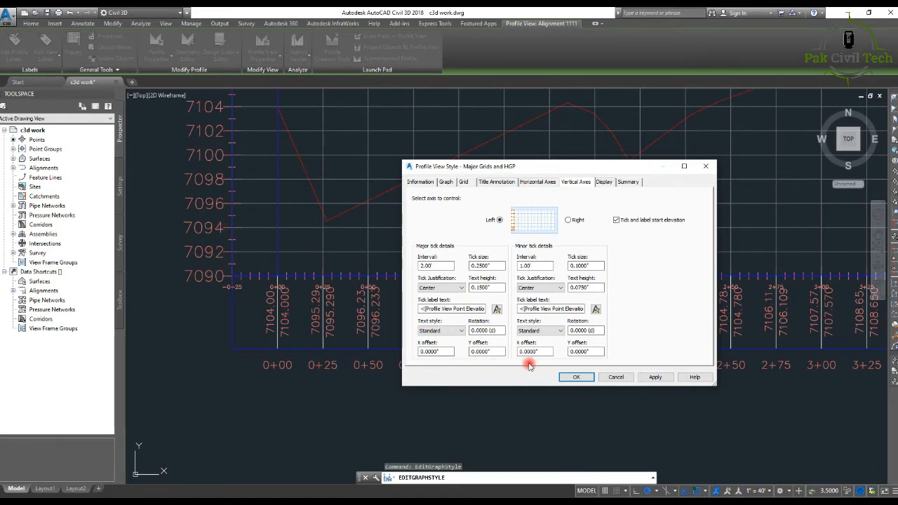
left_click_drag(568, 168, 468, 228)
left_click(478, 438)
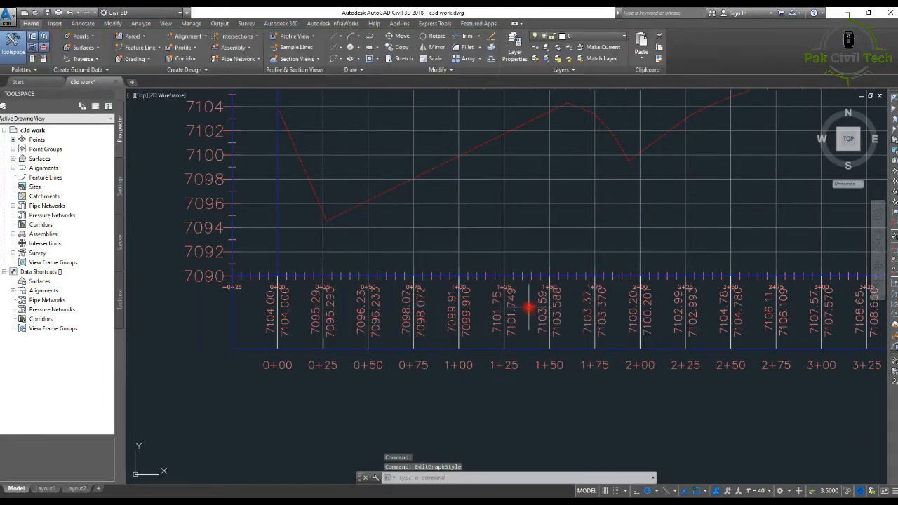
Reopen the profile view's style at its vertical scale settings.
scroll(528, 307, "down", 10)
scroll(523, 293, "up", 5)
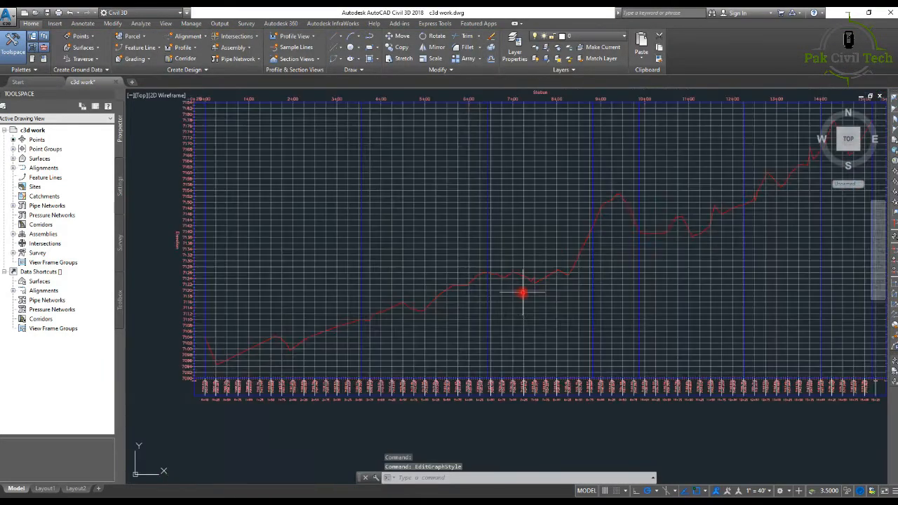
left_click(379, 240)
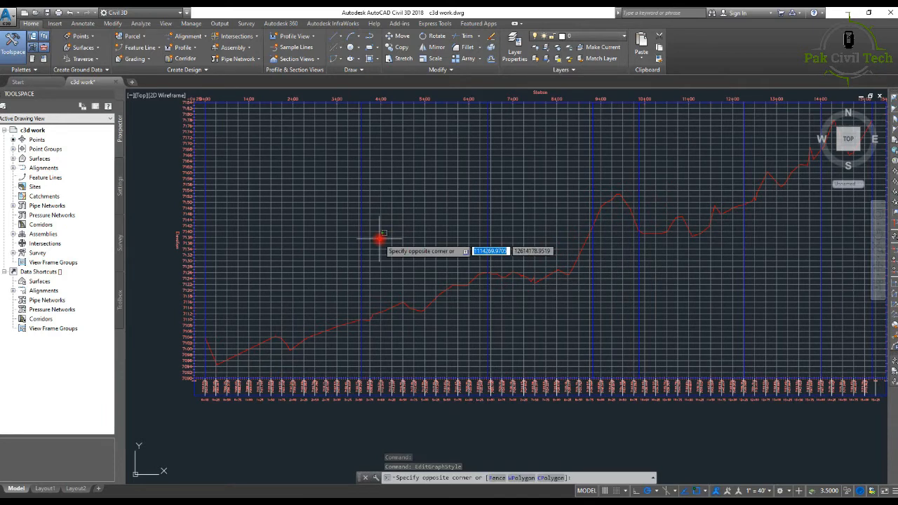
left_click(379, 239)
right_click(378, 238)
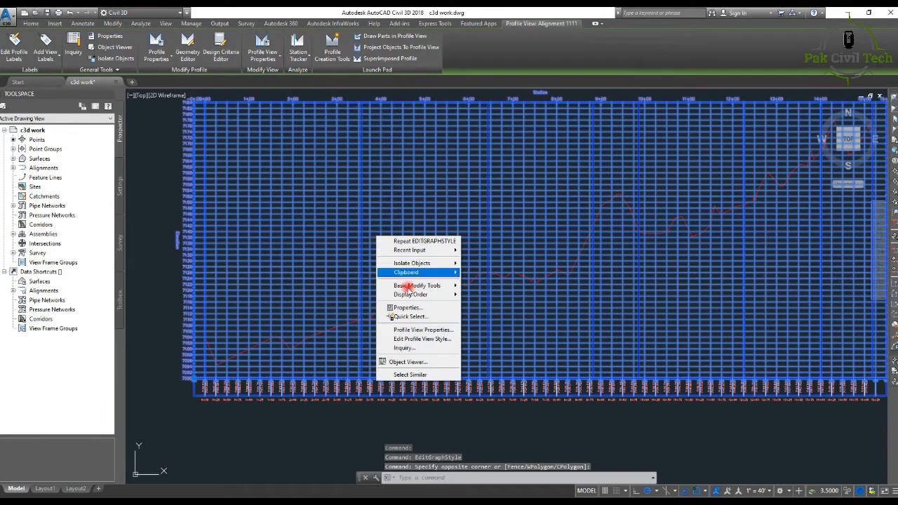
left_click(431, 339)
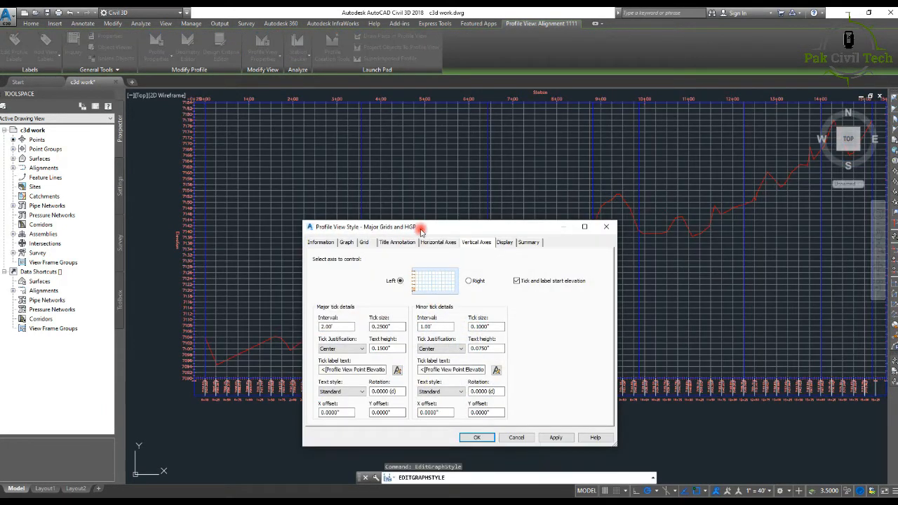
left_click_drag(421, 229, 429, 228)
left_click(358, 243)
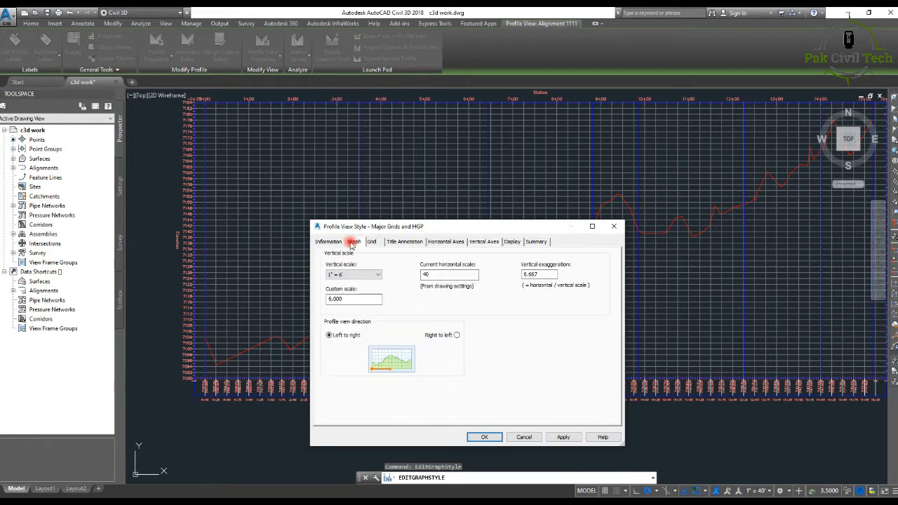
Try a vertical scale of 1" = 8' on the profile view.
left_click(361, 275)
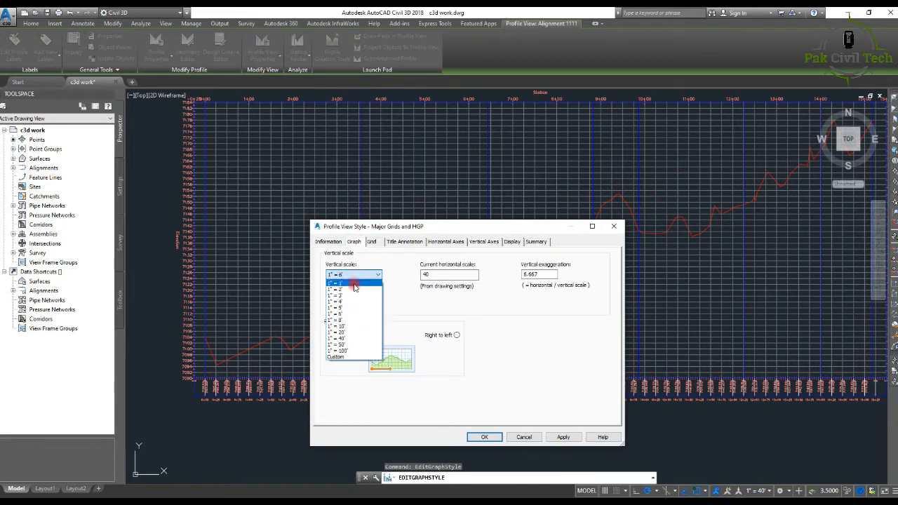
left_click(340, 320)
left_click(573, 438)
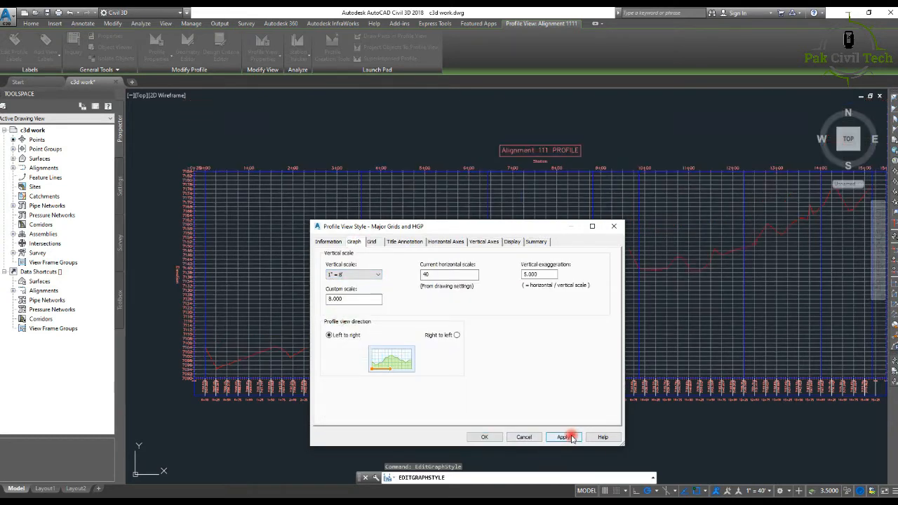
Set the profile view's vertical scale to 1" = 4', then apply and close the style.
left_click(364, 276)
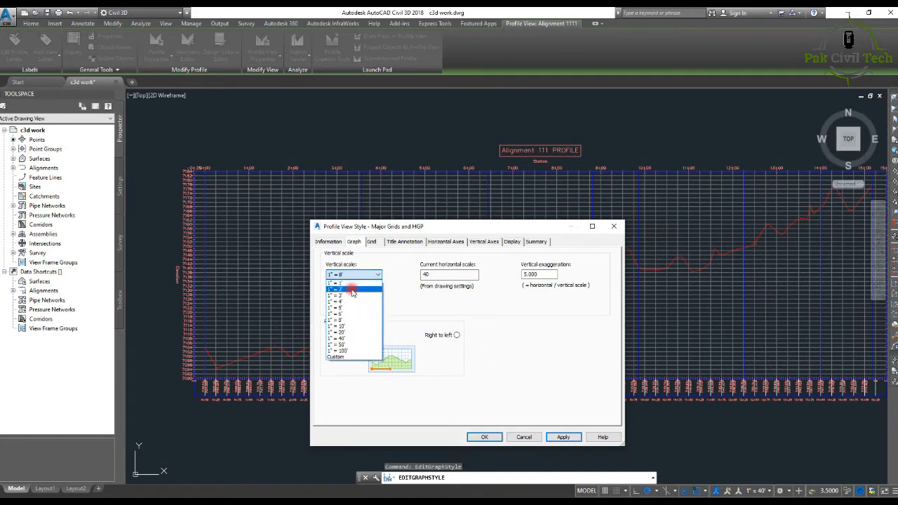
left_click(342, 303)
left_click(566, 437)
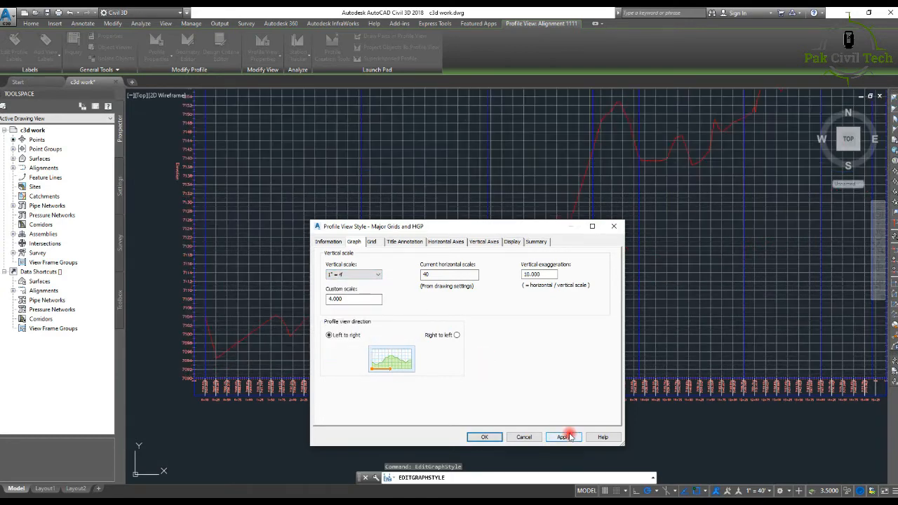
left_click(482, 435)
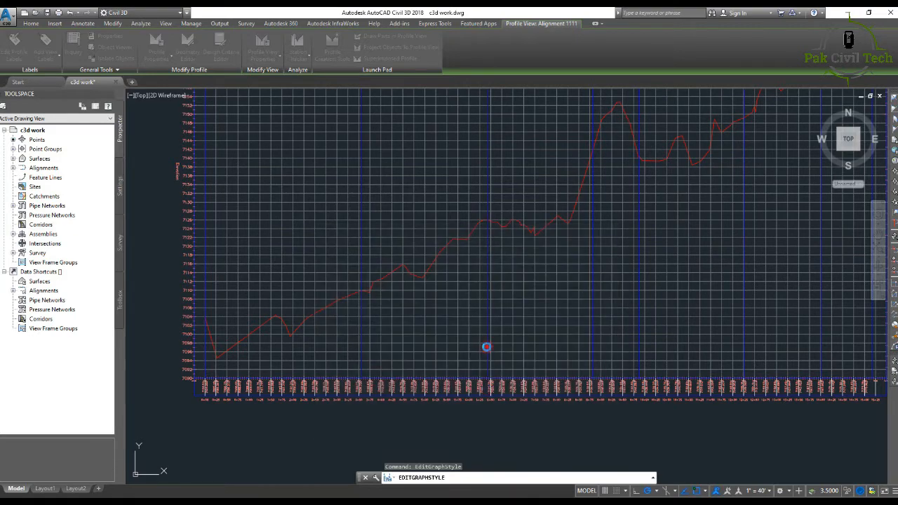
Examine the rescaled profile view as a whole and the band elevations and station labels along its base.
scroll(484, 340, "down", 4)
scroll(463, 296, "up", 5)
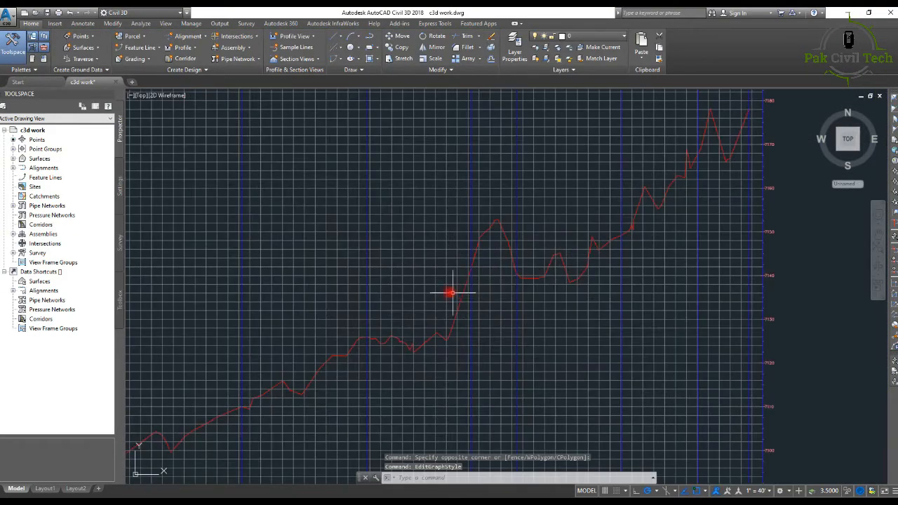
scroll(364, 263, "down", 3)
scroll(297, 297, "up", 5)
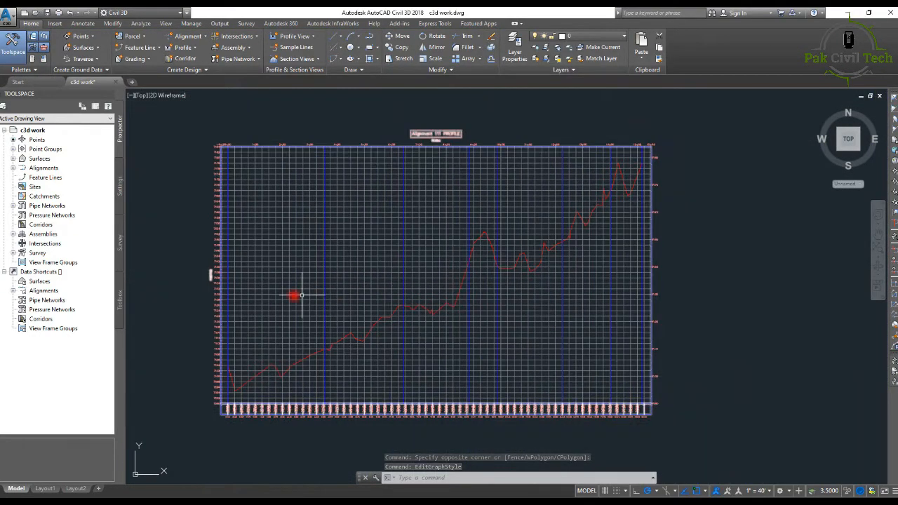
scroll(264, 349, "down", 2)
scroll(252, 295, "down", 2)
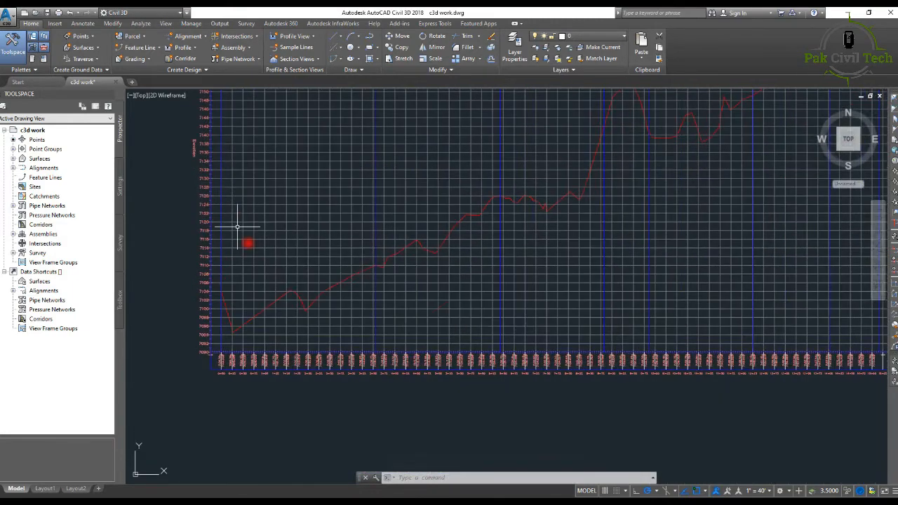
scroll(363, 372, "up", 4)
scroll(361, 347, "up", 2)
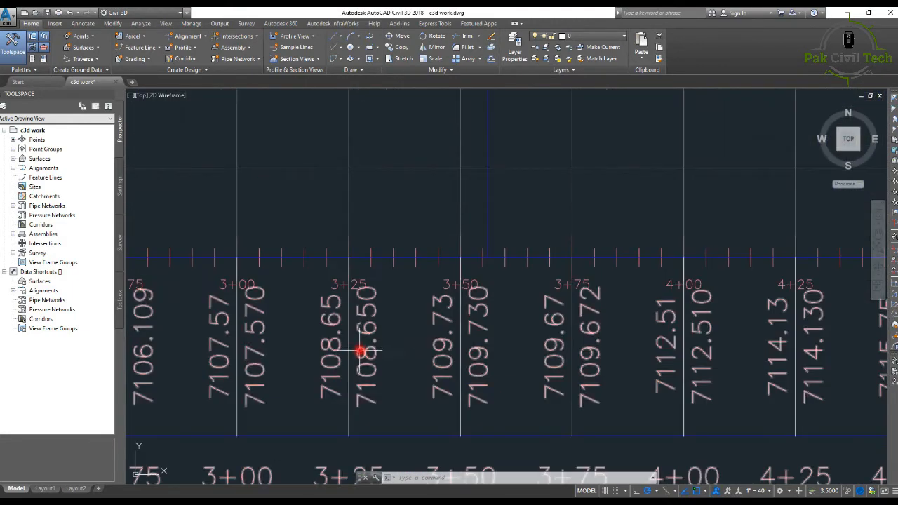
scroll(379, 345, "down", 7)
key("Escape")
key("Escape")
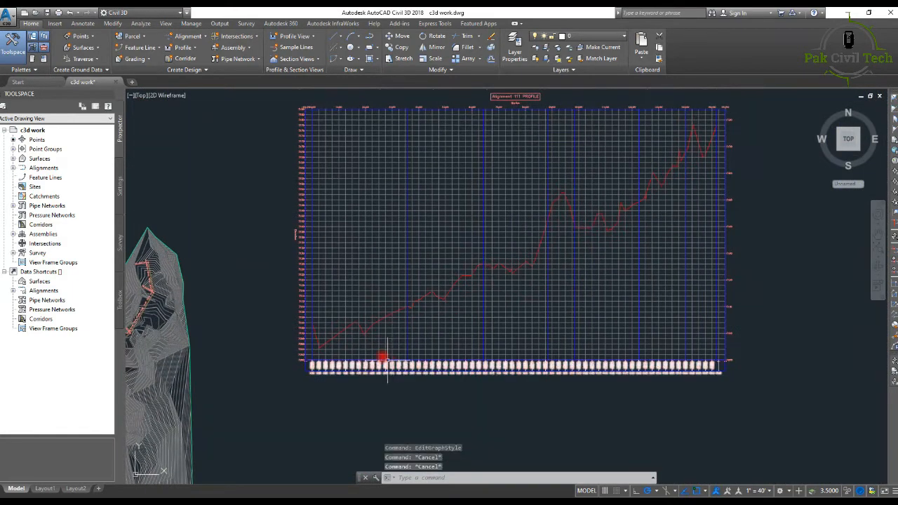
middle_click_drag(355, 347, 300, 341)
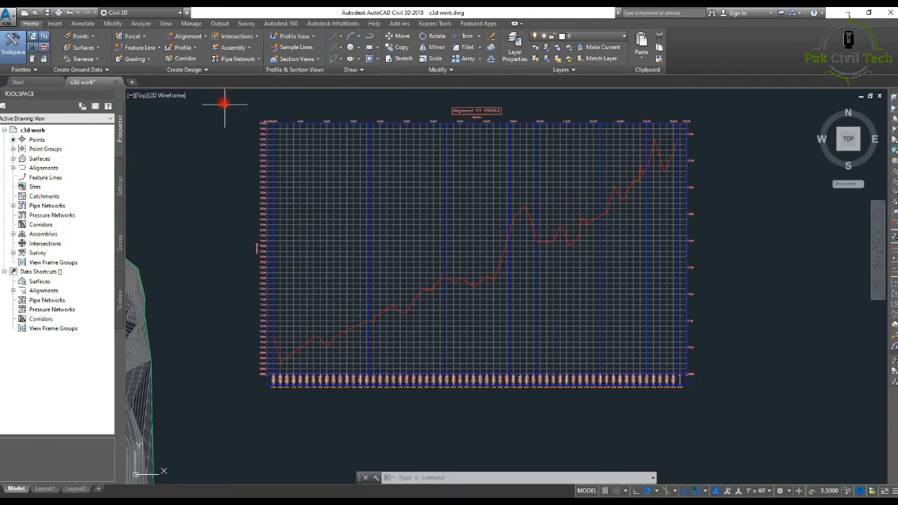
Create a layout profile named 111design on the Alignment 111 profile view with the Profile Creation Tools.
left_click(183, 47)
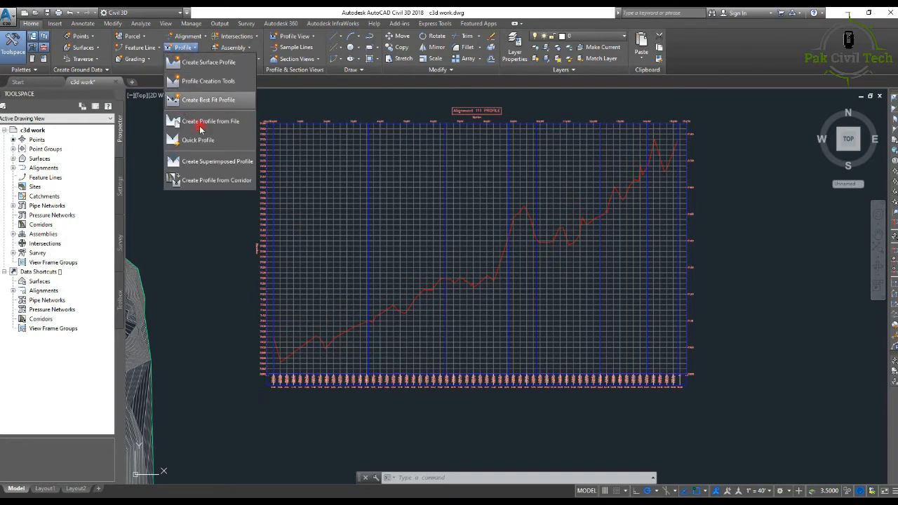
left_click(211, 81)
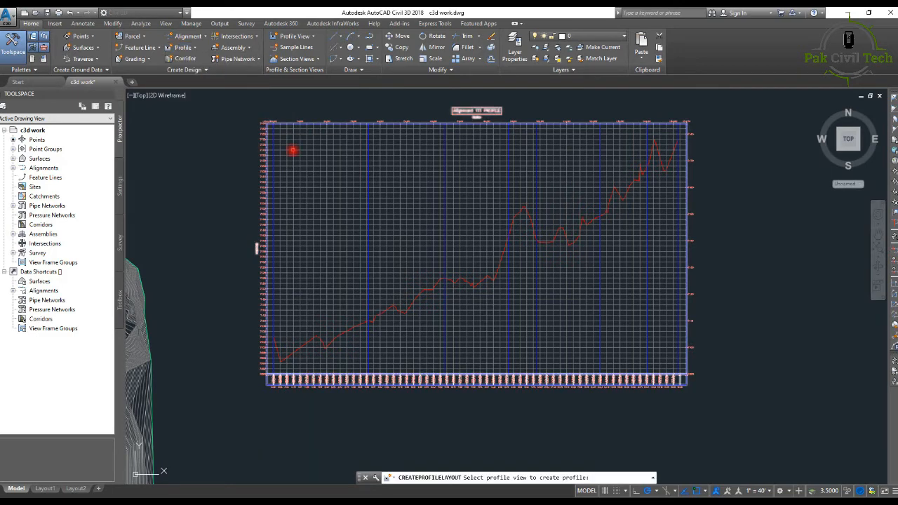
left_click(293, 155)
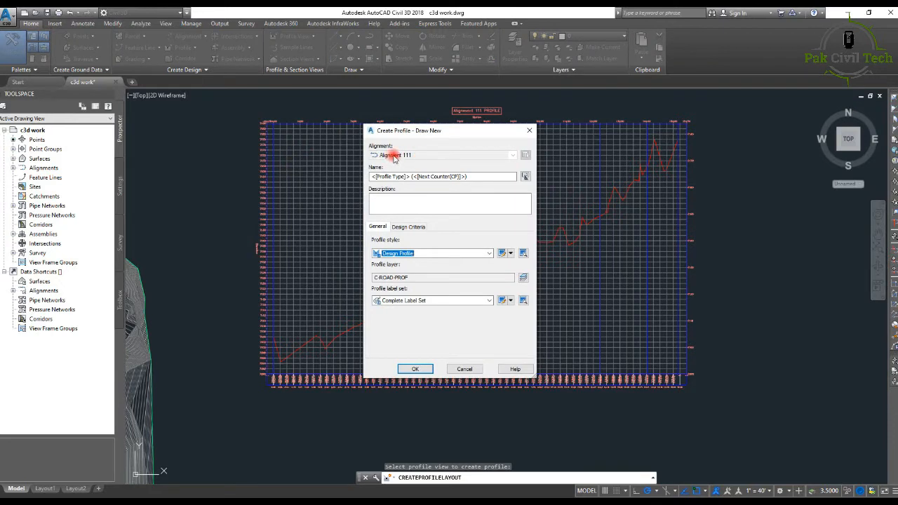
left_click_drag(471, 177, 368, 181)
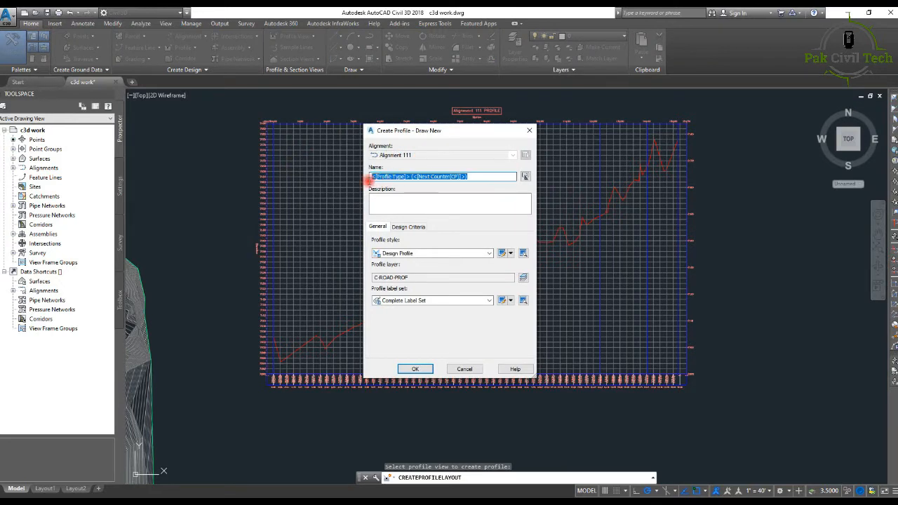
type("111")
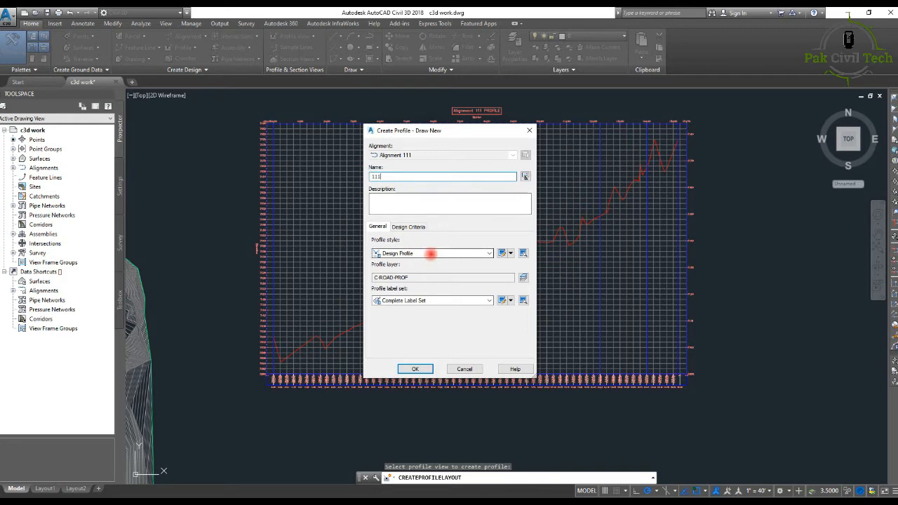
type("design")
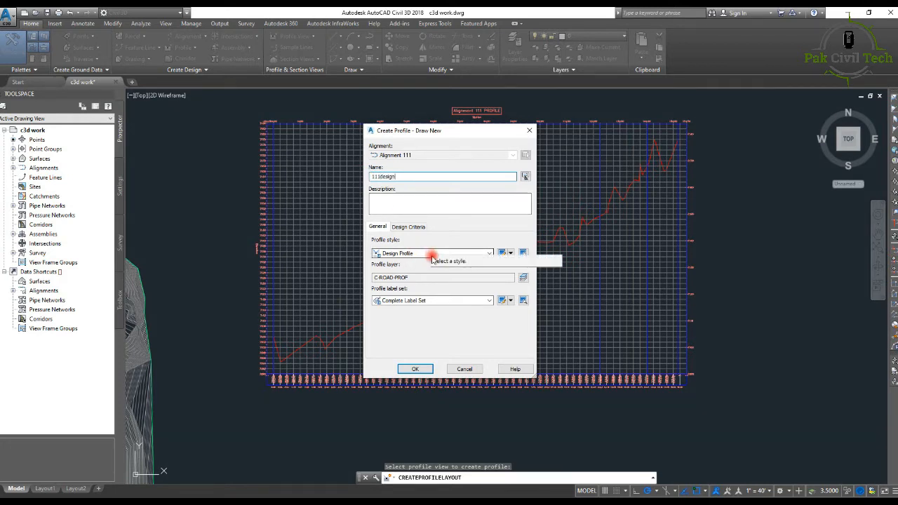
left_click(417, 369)
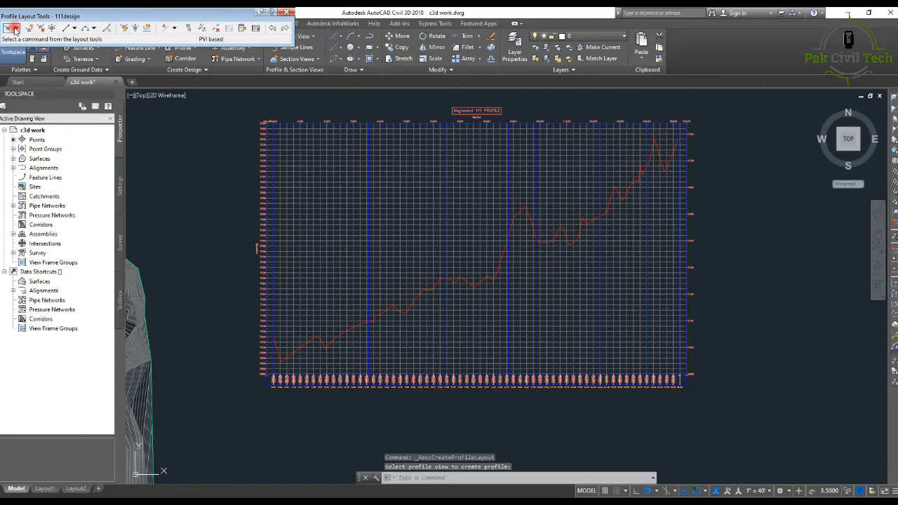
Start Draw Tangents With Curves for 111design and draw the first tangent from station 0+00, elevation 7102 to station 2+50, elevation 7100.
left_click(14, 30)
left_click(37, 49)
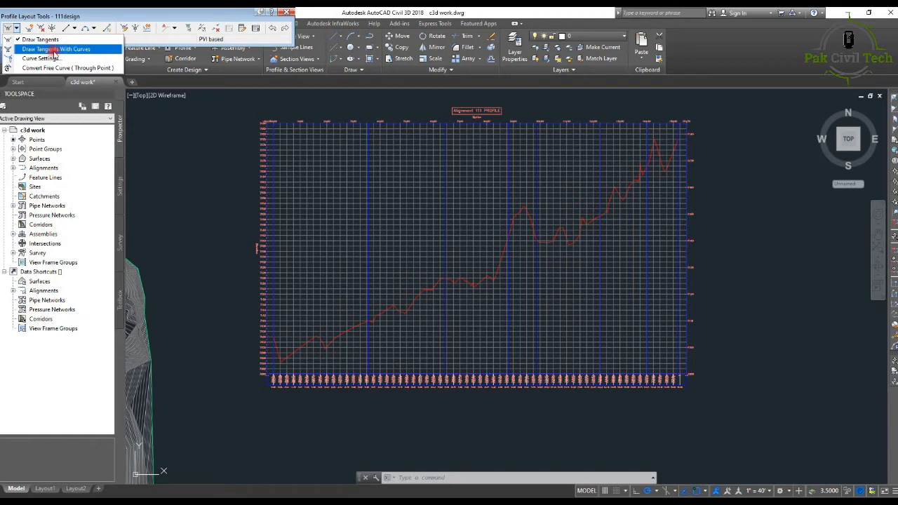
left_click(52, 49)
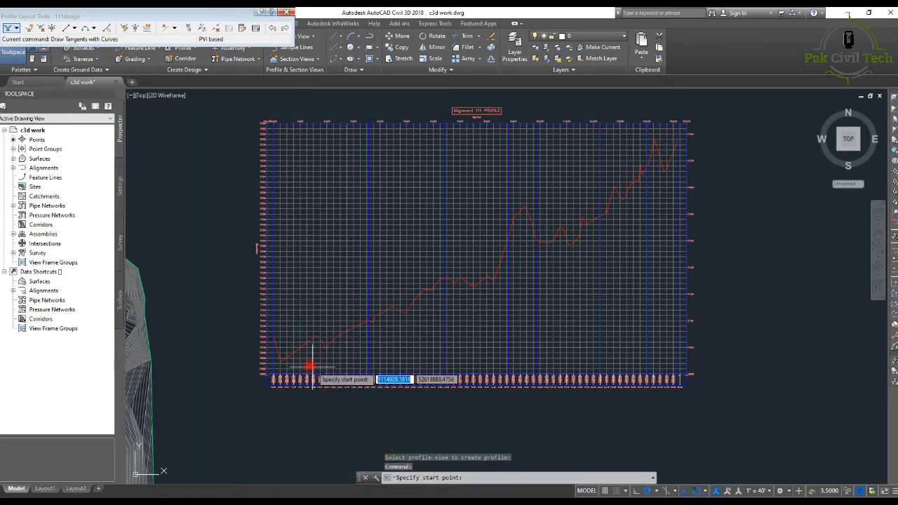
scroll(270, 366, "up", 5)
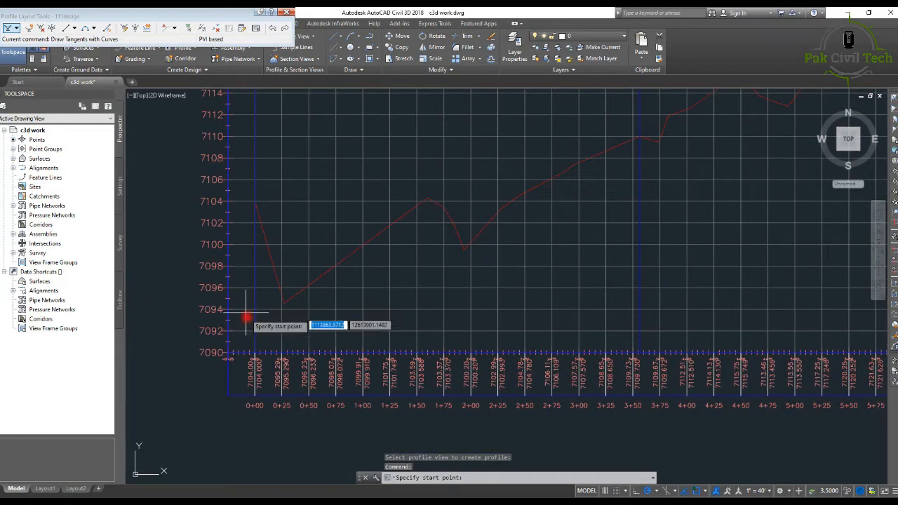
middle_click_drag(253, 305, 253, 311)
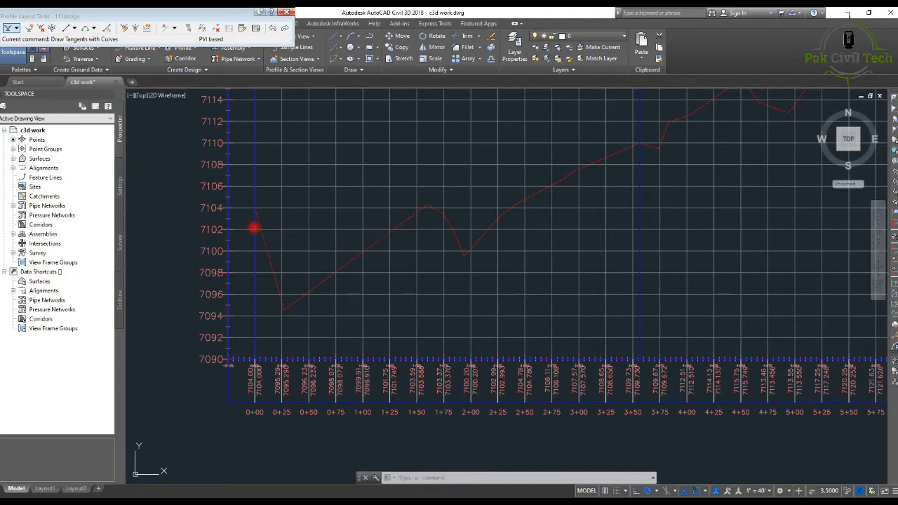
left_click(254, 227)
scroll(334, 215, "down", 2)
scroll(321, 236, "up", 1)
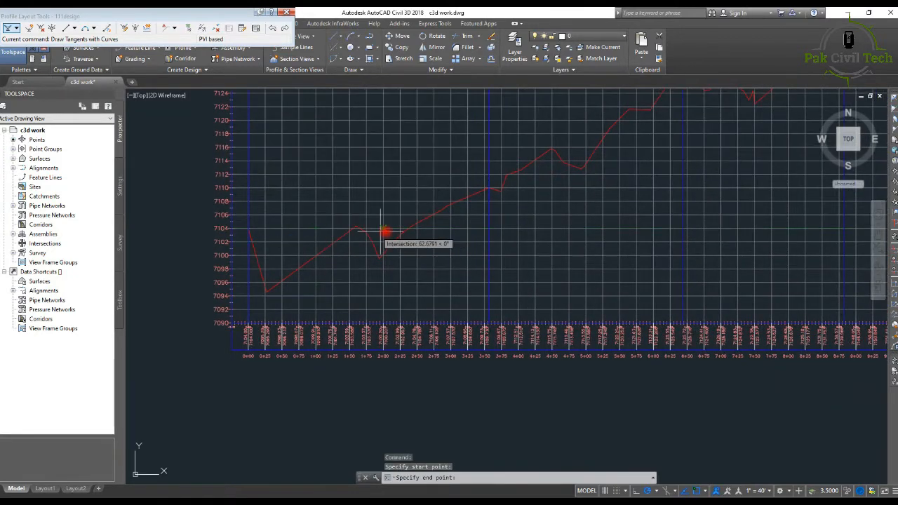
middle_click_drag(420, 232, 393, 244)
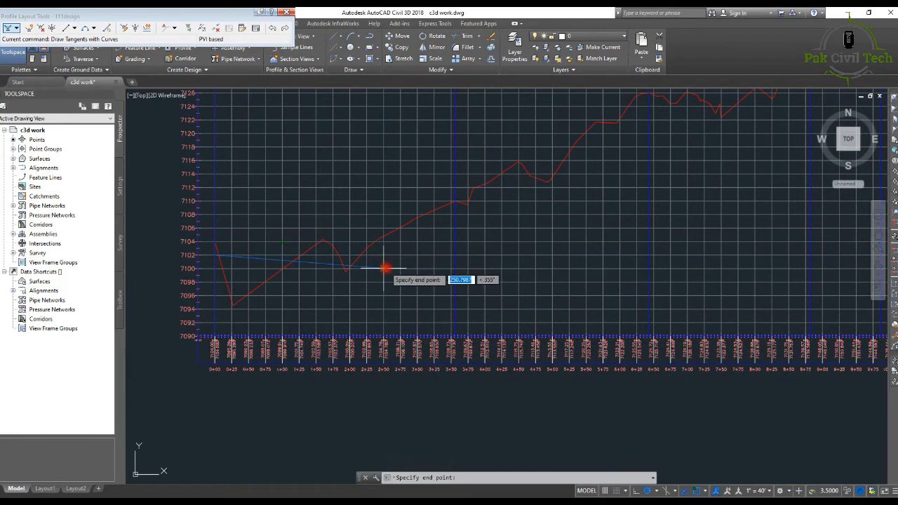
left_click(385, 268)
Continue the design profile with PVIs at station 4+75, elevation 7116 and station 8+00, elevation about 7128.
middle_click_drag(481, 197, 446, 220)
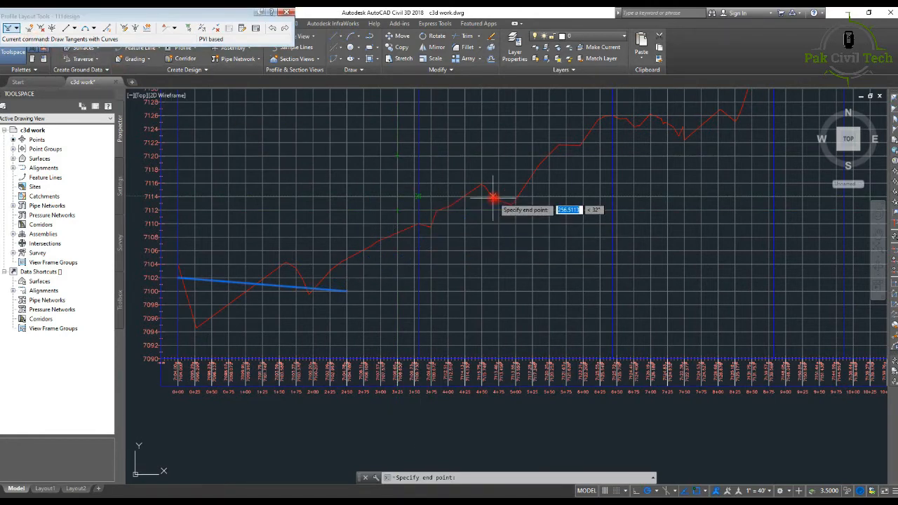
middle_click_drag(493, 199, 475, 236)
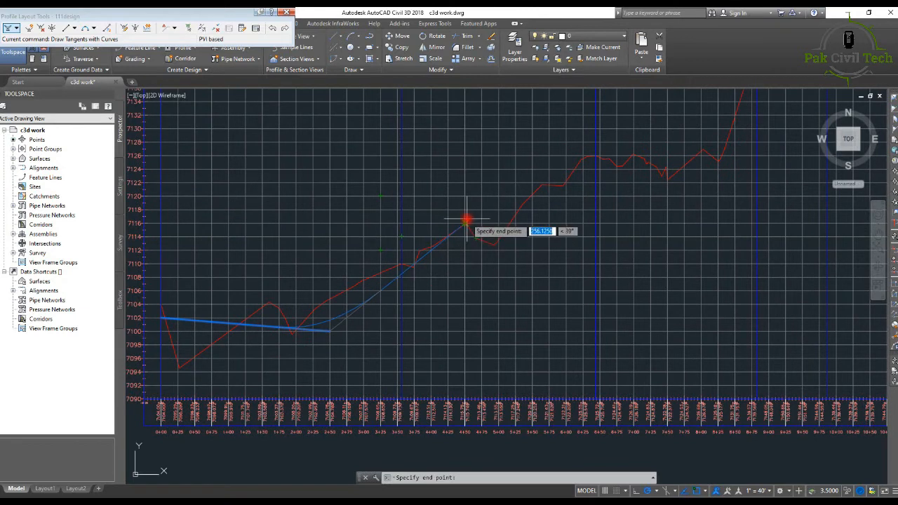
left_click(466, 219)
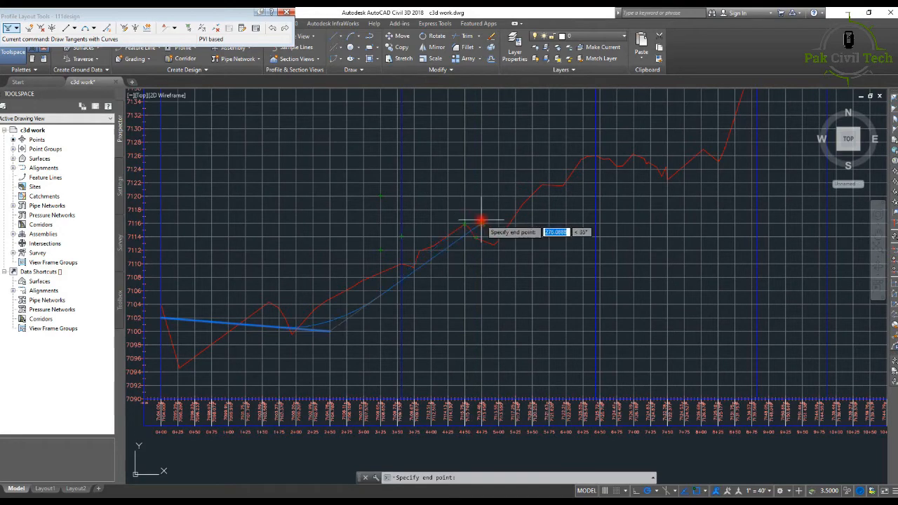
left_click(467, 221)
middle_click_drag(579, 190, 544, 232)
left_click(615, 207)
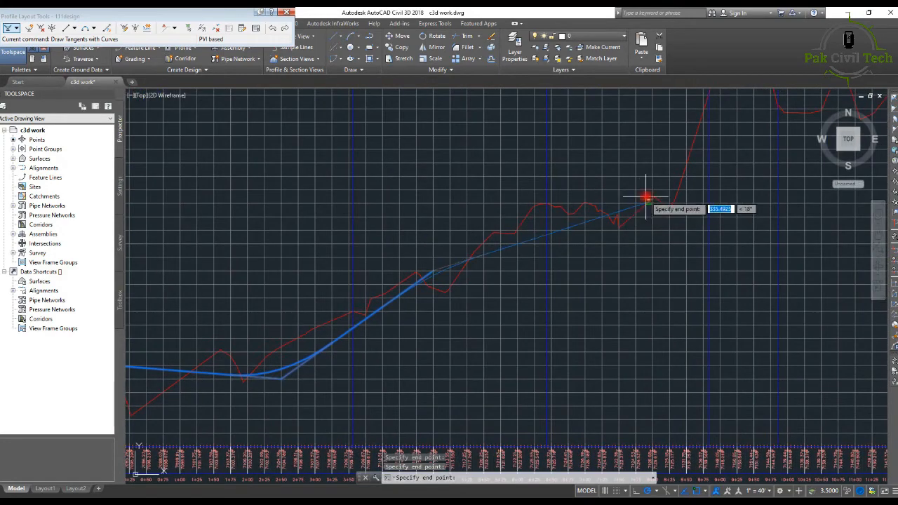
Draw the last tangent to the far endpoint of the surface profile, at elevation about 7178, and finish the design profile.
middle_click_drag(663, 198, 526, 318)
middle_click_drag(587, 301, 531, 327)
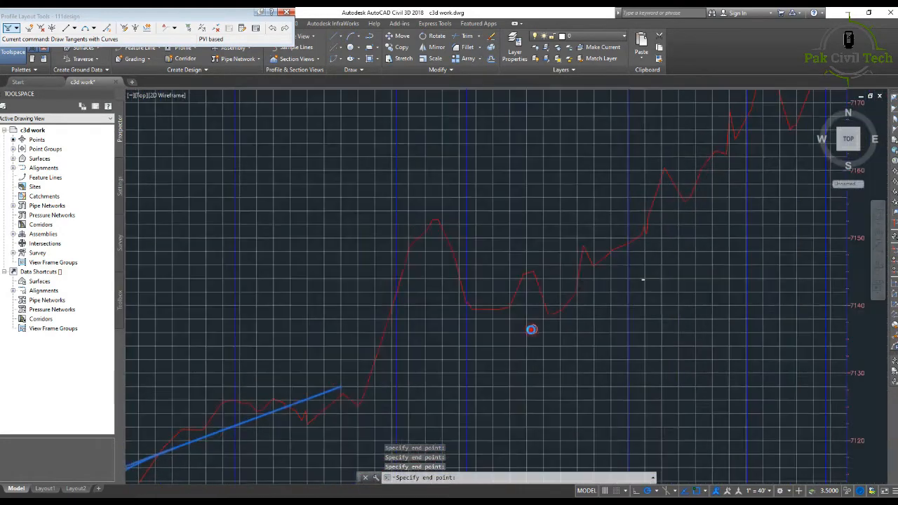
scroll(531, 327, "down", 3)
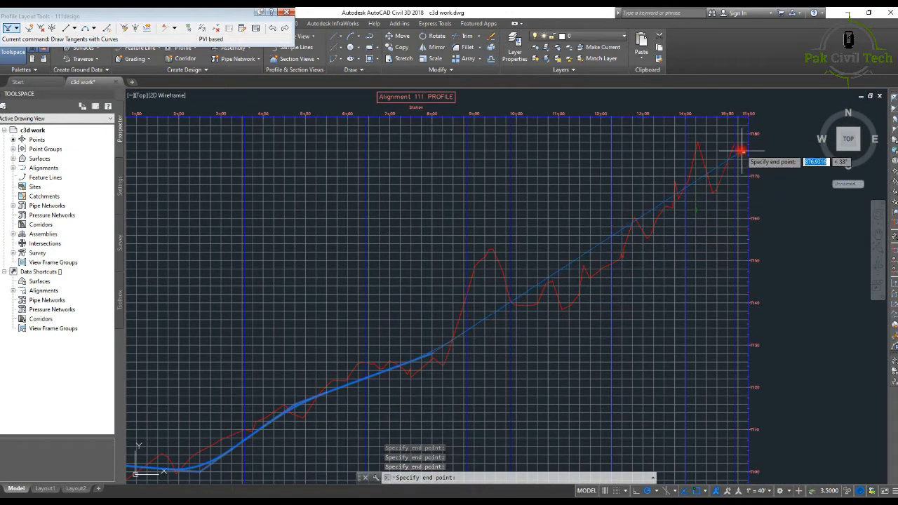
scroll(741, 145, "up", 5)
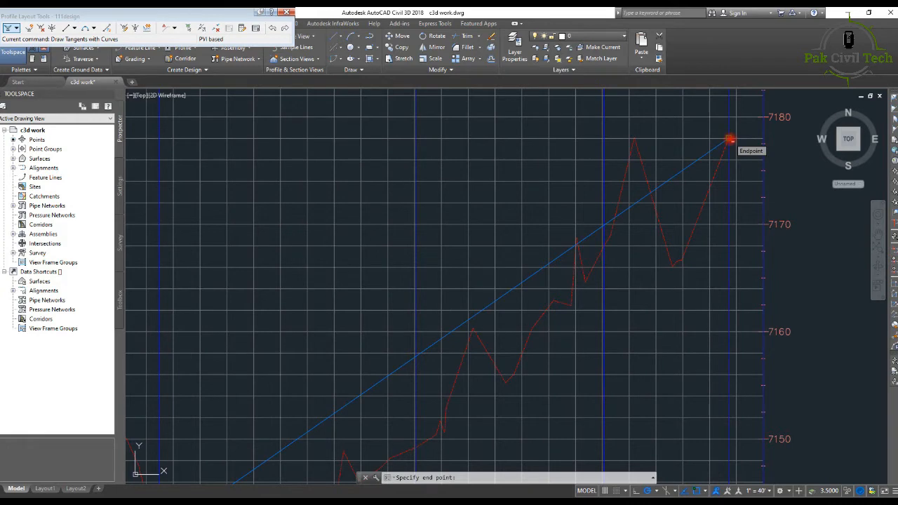
left_click(730, 140)
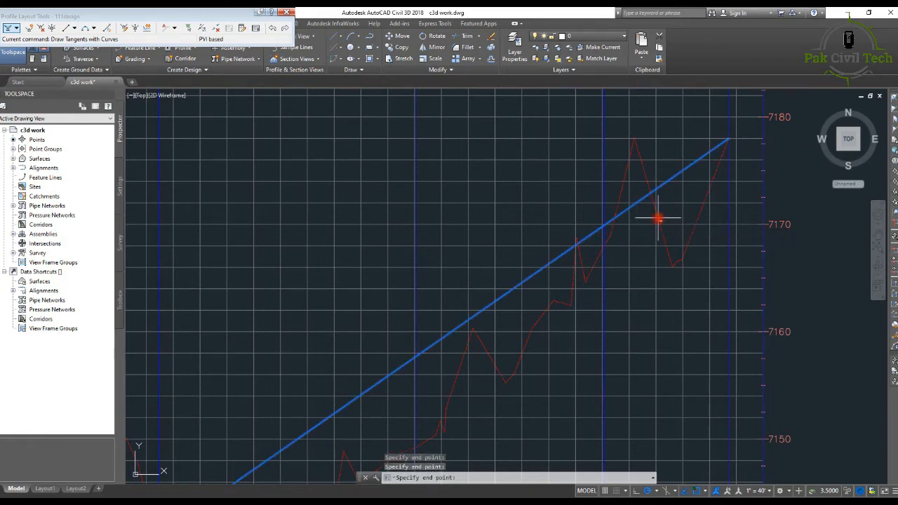
key("Return")
Examine the design profile as a whole and the grade labels along its tangents.
scroll(627, 214, "down", 5)
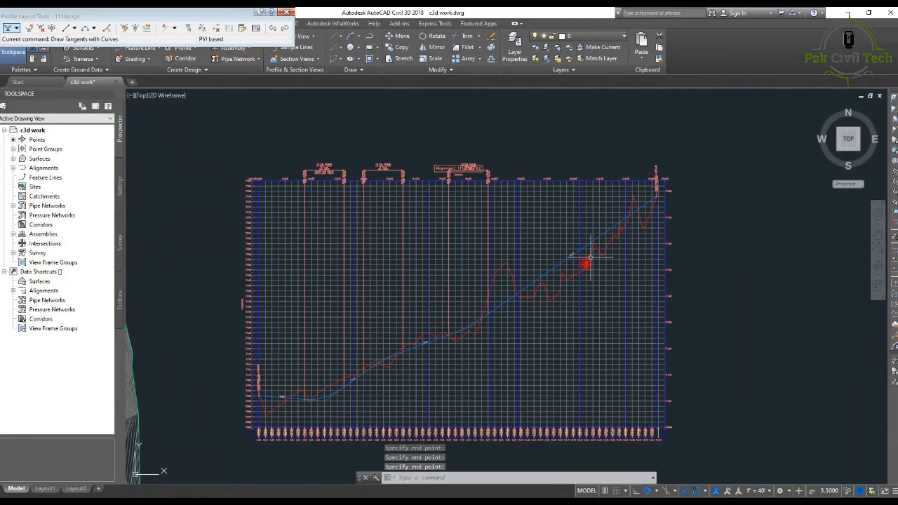
scroll(498, 271, "up", 8)
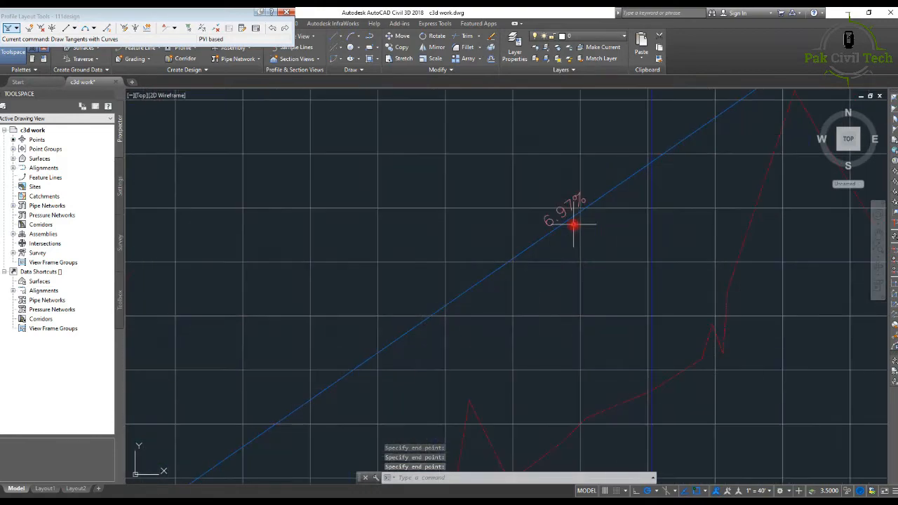
scroll(561, 217, "down", 8)
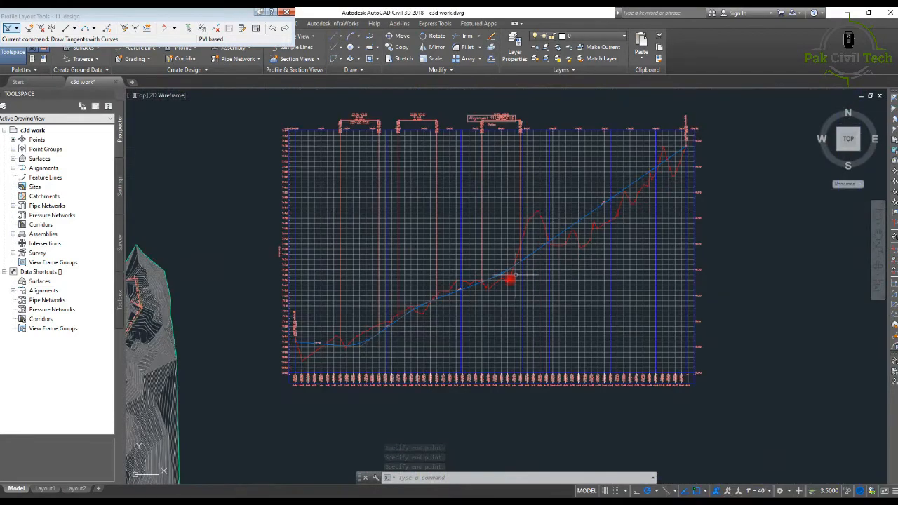
scroll(491, 281, "up", 6)
scroll(445, 270, "down", 5)
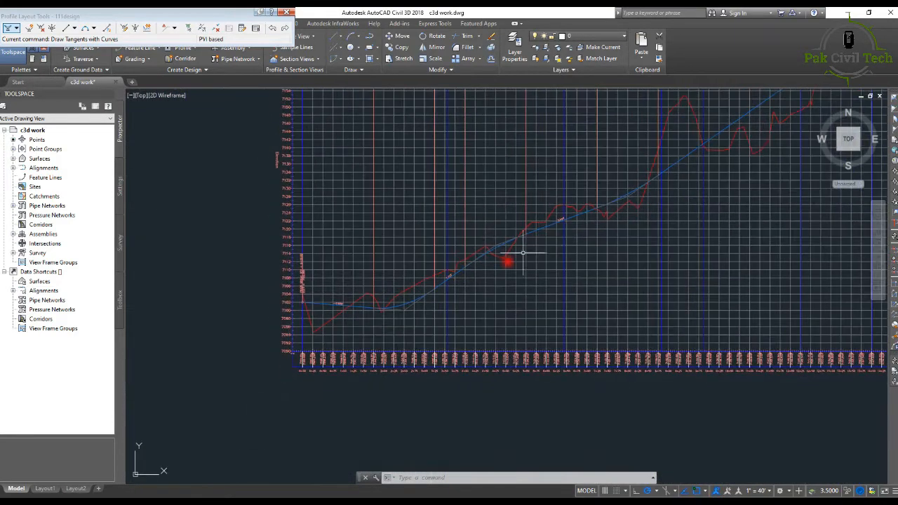
scroll(428, 285, "up", 3)
scroll(476, 271, "down", 3)
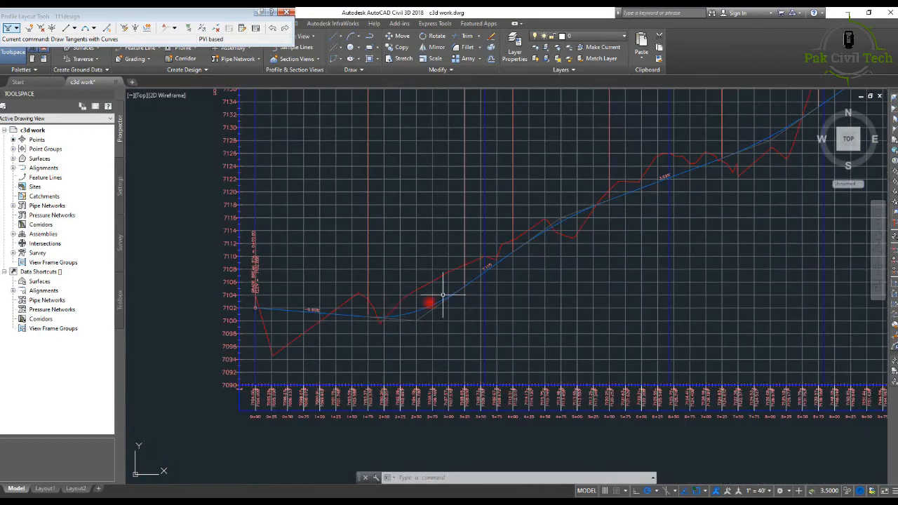
scroll(303, 312, "up", 5)
scroll(346, 299, "down", 4)
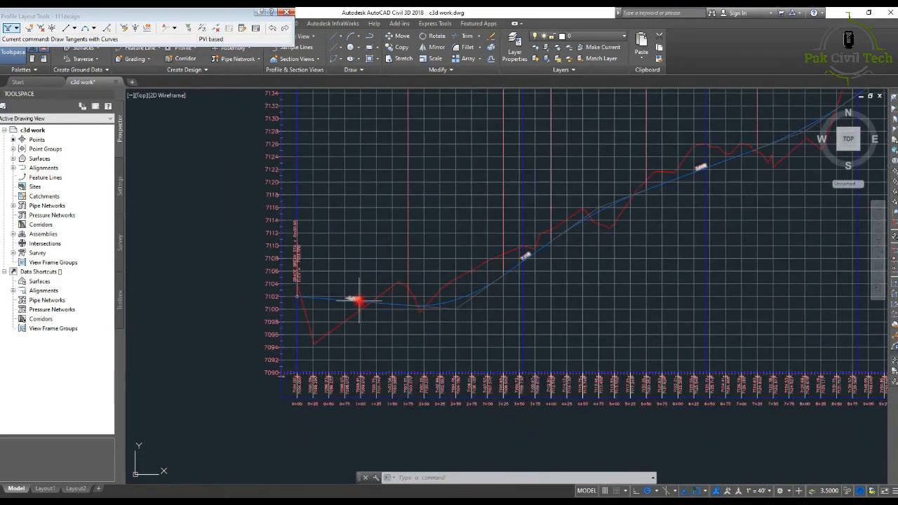
scroll(362, 297, "up", 4)
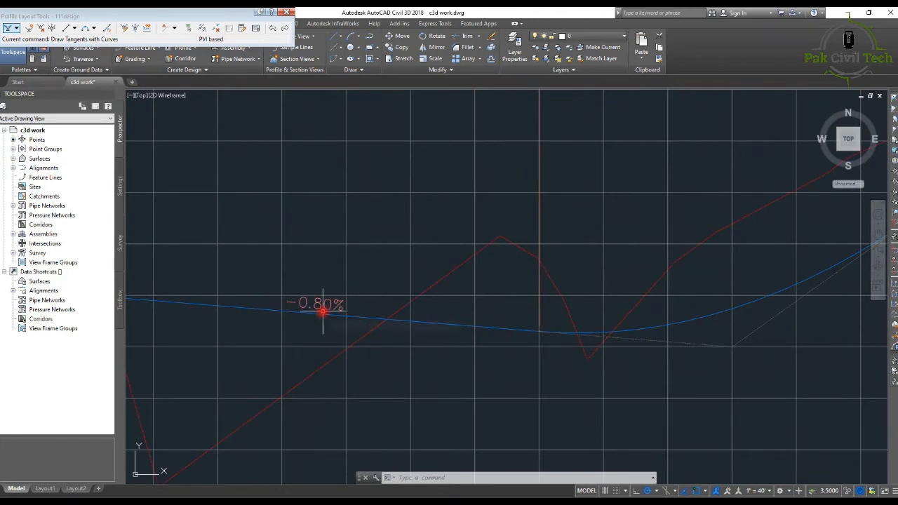
scroll(379, 311, "down", 5)
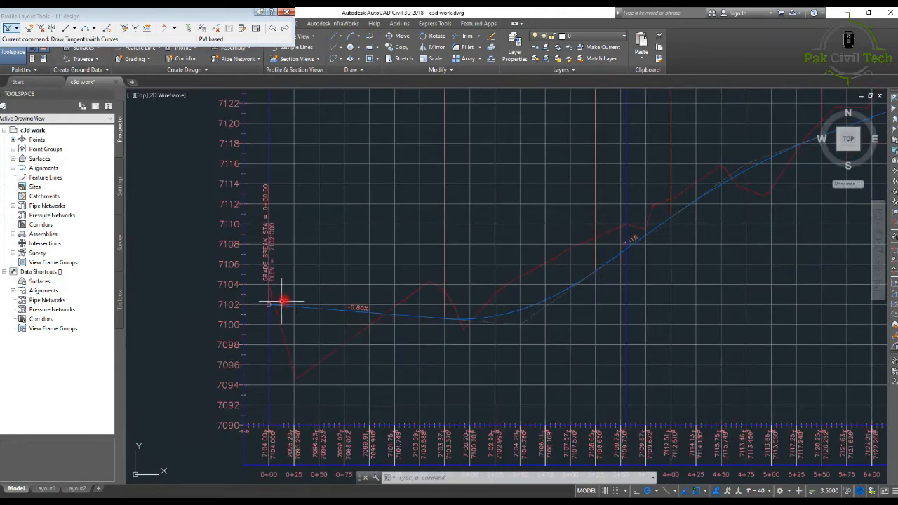
Examine the vertical curve labels above the profile view, including PVI station, PVI elevation, K value and curve length.
scroll(451, 314, "down", 5)
scroll(407, 351, "up", 3)
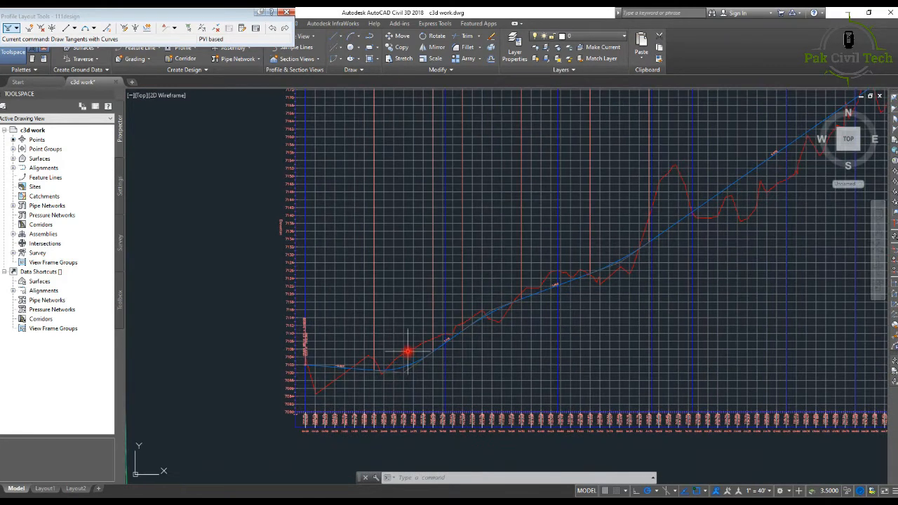
scroll(414, 351, "up", 3)
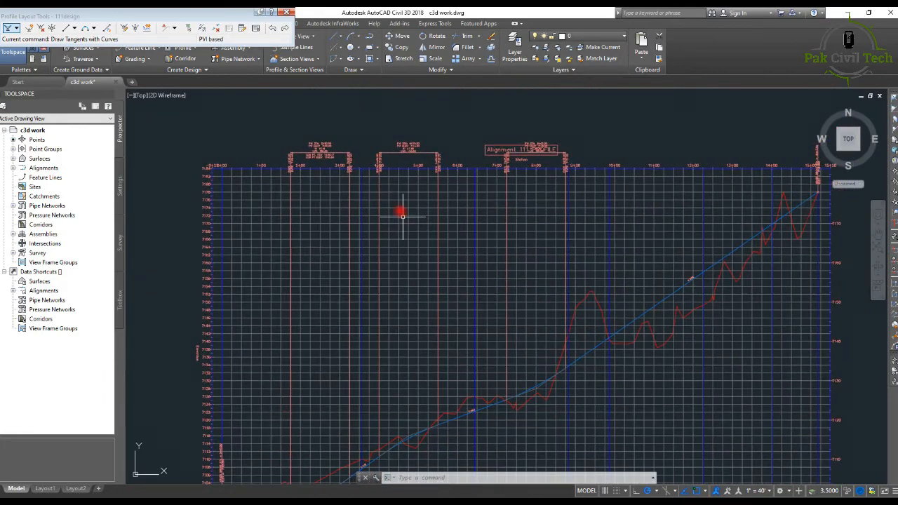
scroll(389, 158, "up", 3)
scroll(436, 135, "up", 2)
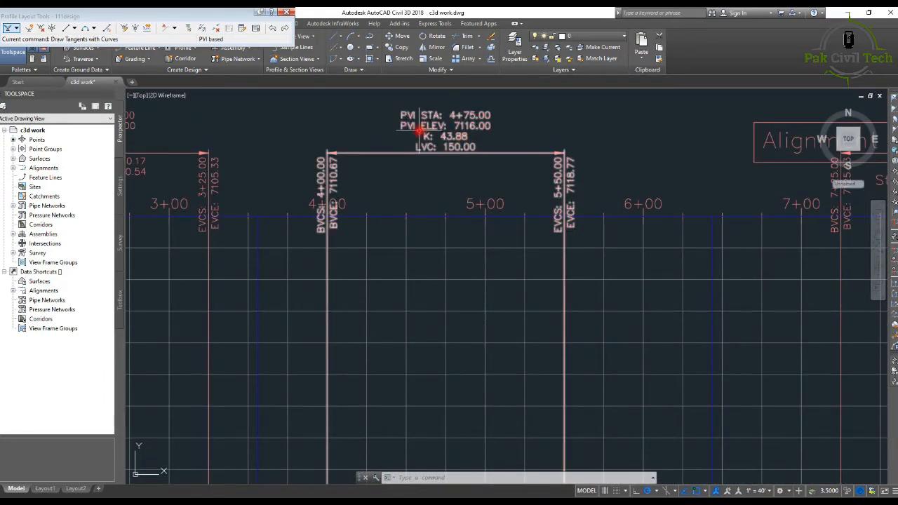
scroll(456, 148, "down", 6)
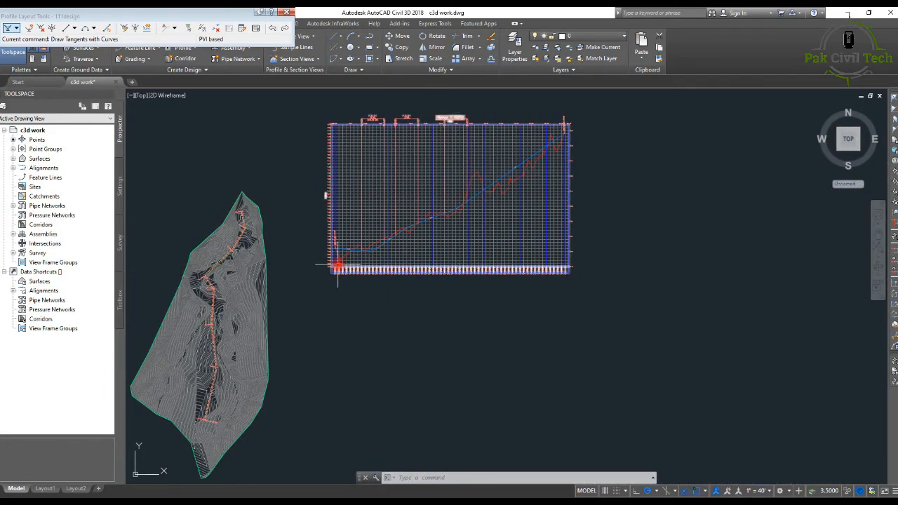
Compare the pairs of band elevations from station 0+00 onward with the surface and design profiles above them.
scroll(404, 274, "up", 4)
scroll(385, 274, "up", 1)
middle_click_drag(385, 273, 391, 305)
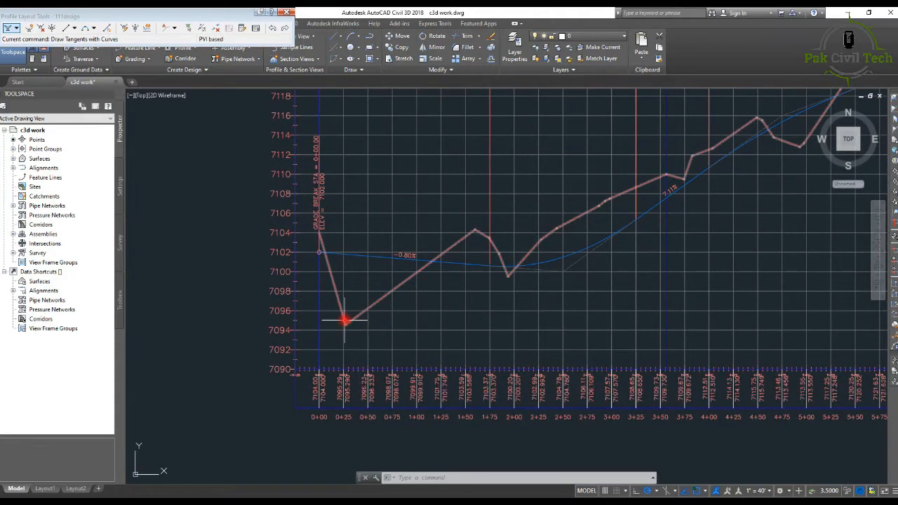
scroll(324, 398, "up", 4)
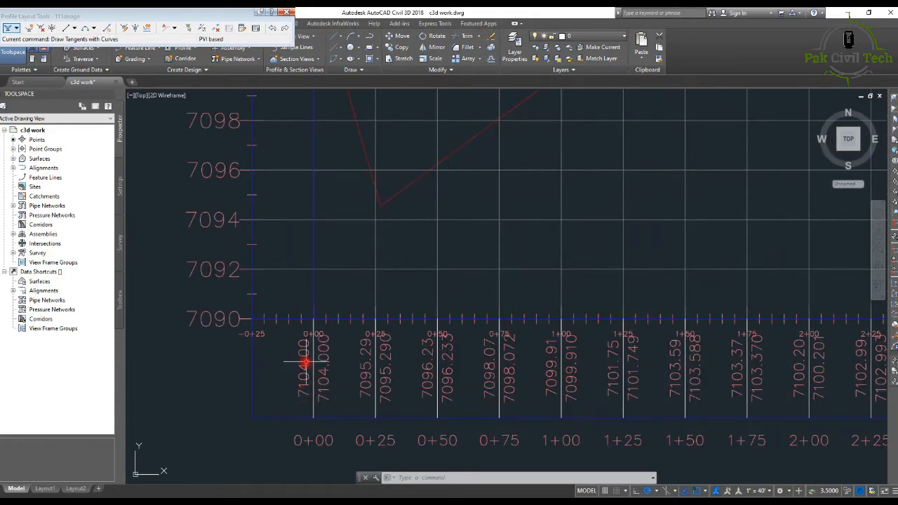
scroll(373, 362, "up", 2)
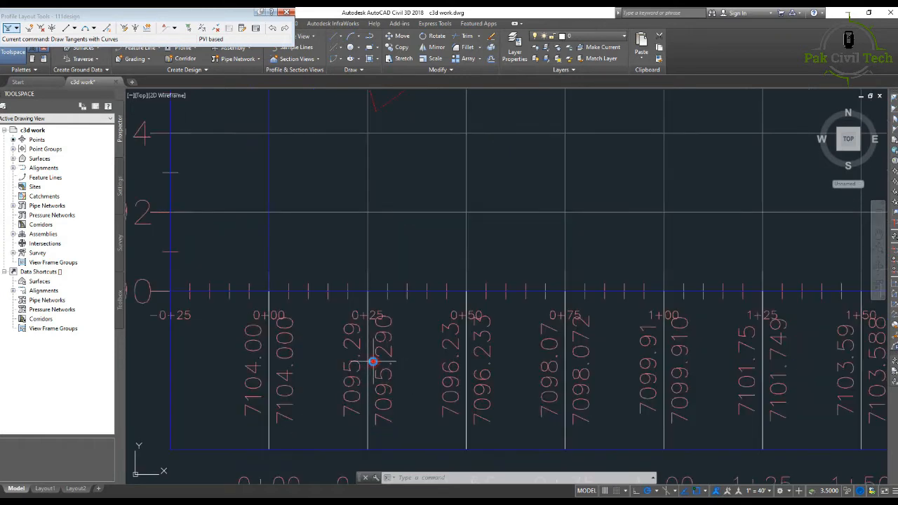
scroll(373, 362, "down", 2)
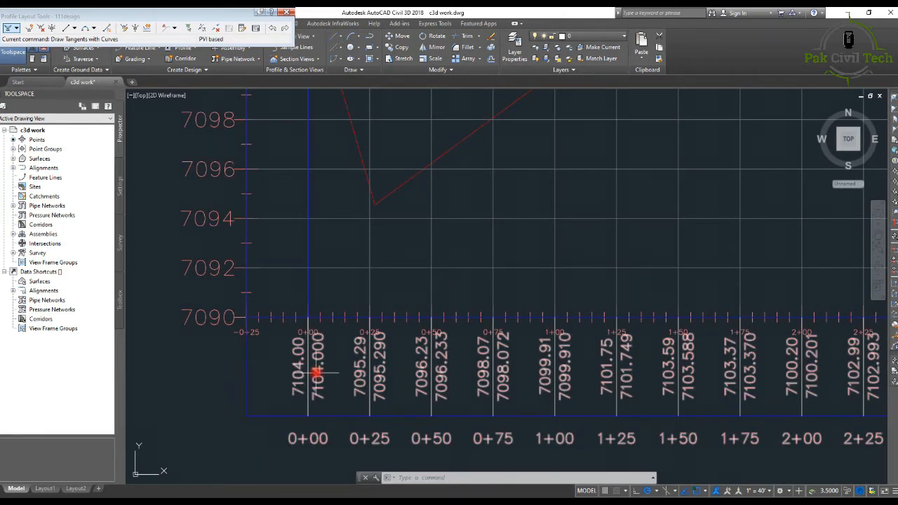
scroll(315, 372, "down", 4)
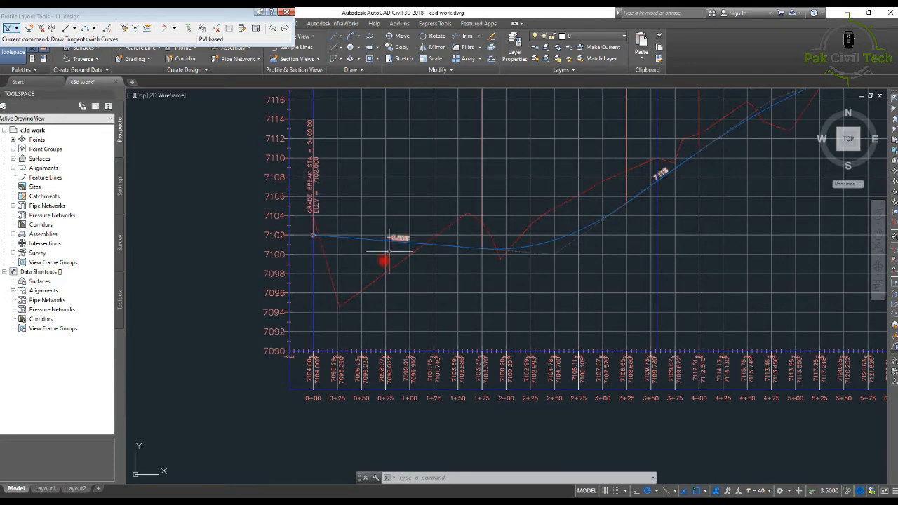
scroll(363, 383, "up", 2)
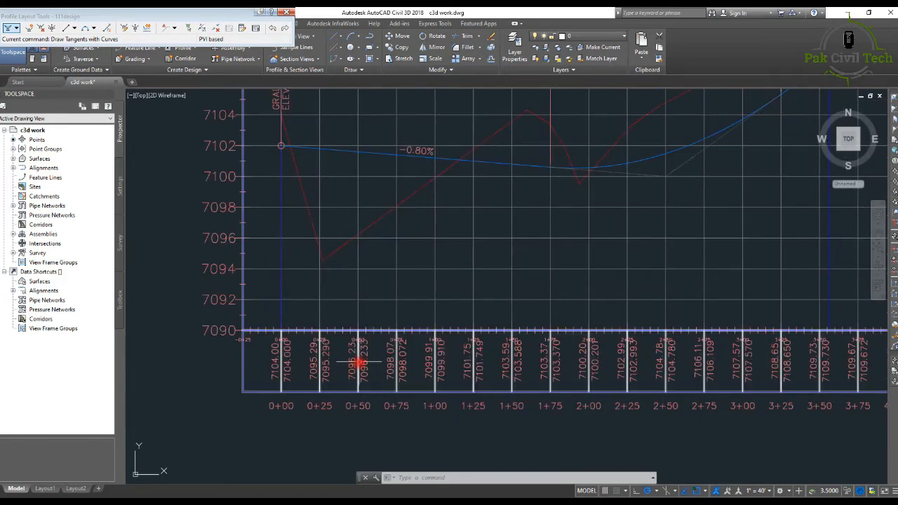
scroll(320, 364, "up", 2)
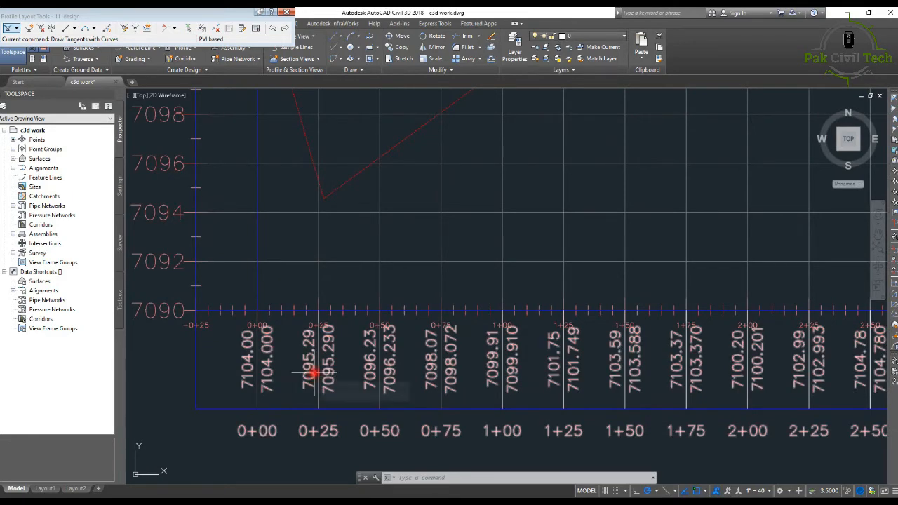
scroll(312, 373, "down", 2)
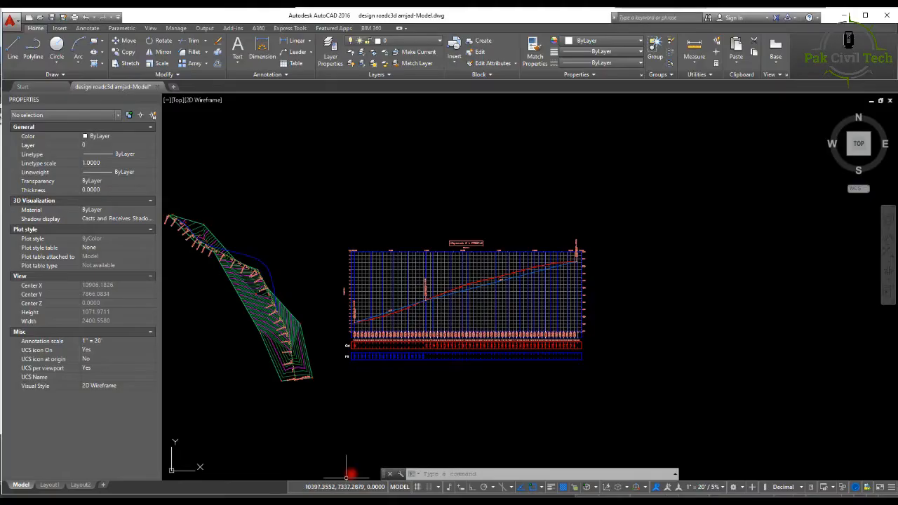
Examine the elevation pairs at station 0+40 and their fill value against the two profiles in the reference drawing design roadc3d amjad-Model.dwg.
scroll(371, 344, "up", 5)
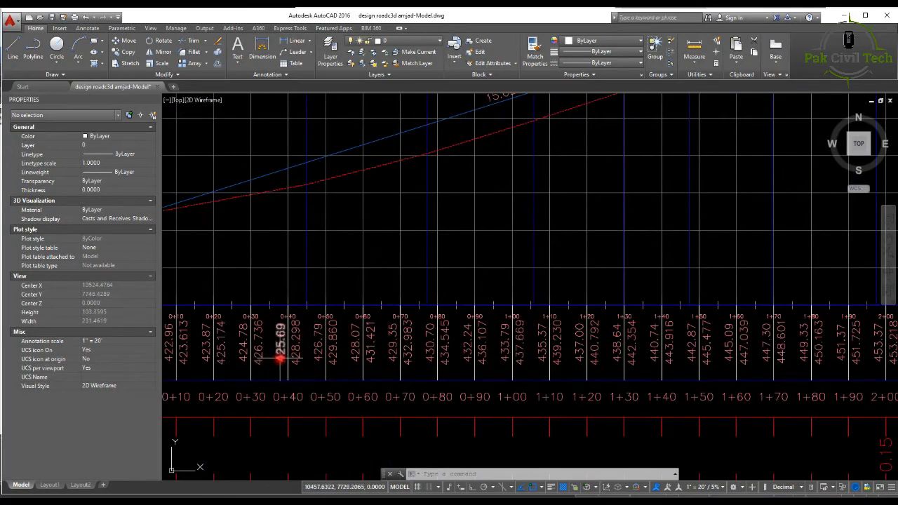
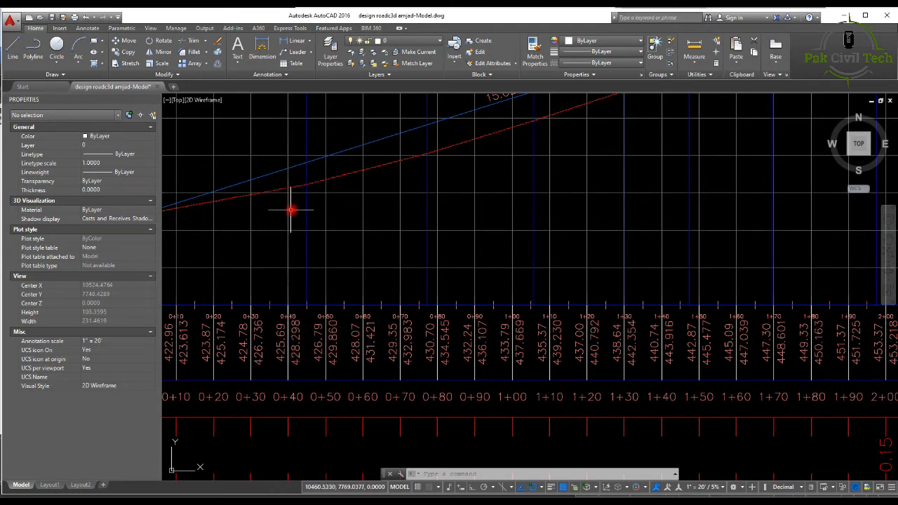
middle_click_drag(297, 344, 297, 201)
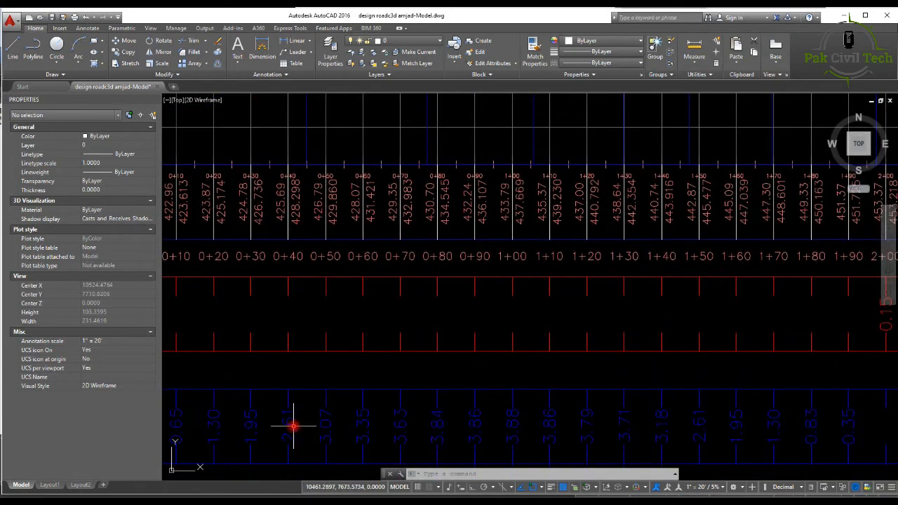
middle_click_drag(304, 157, 308, 353)
scroll(308, 219, "up", 2)
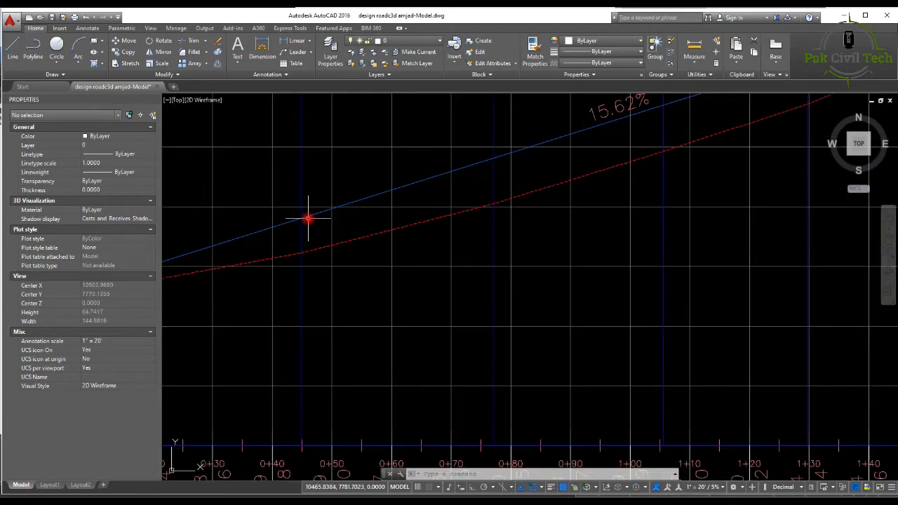
scroll(319, 241, "down", 10)
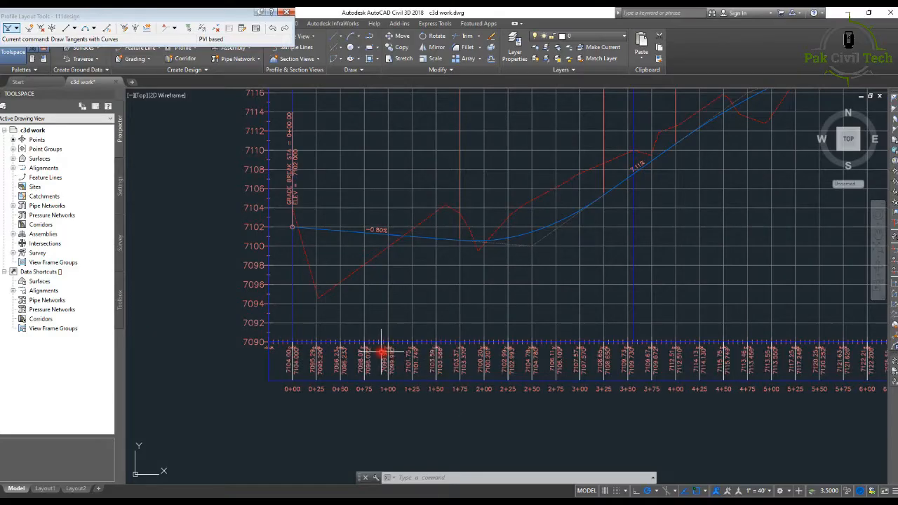
Switch back to the Civil 3D drawing c3d work and close the Profile Layout Tools for 111design.
scroll(300, 364, "up", 4)
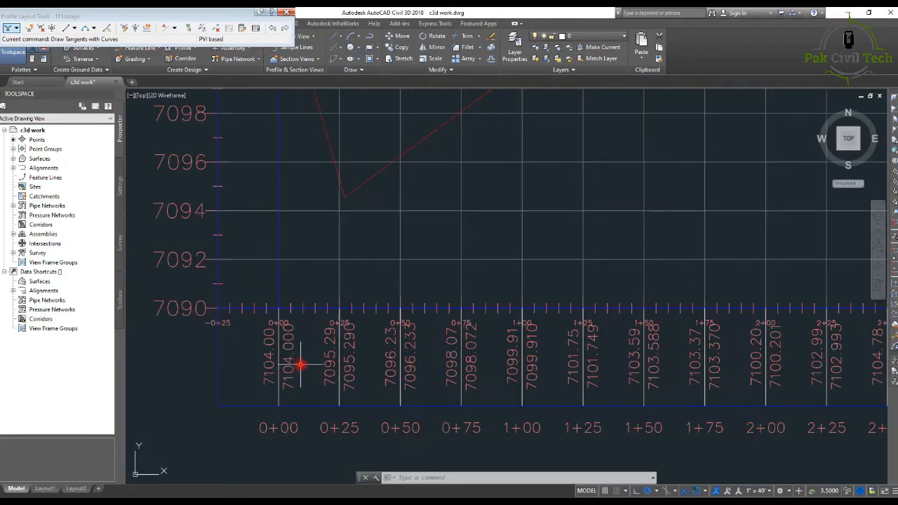
scroll(309, 309, "down", 5)
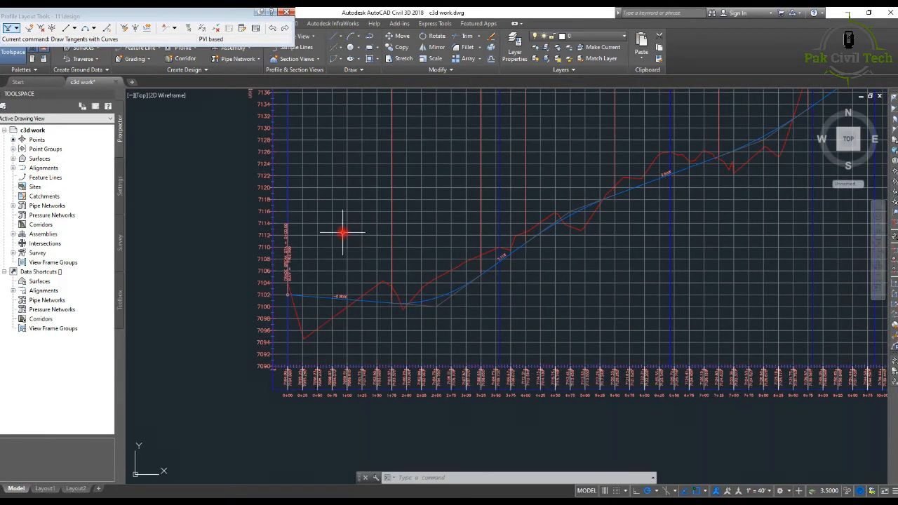
scroll(344, 230, "down", 1)
left_click(287, 12)
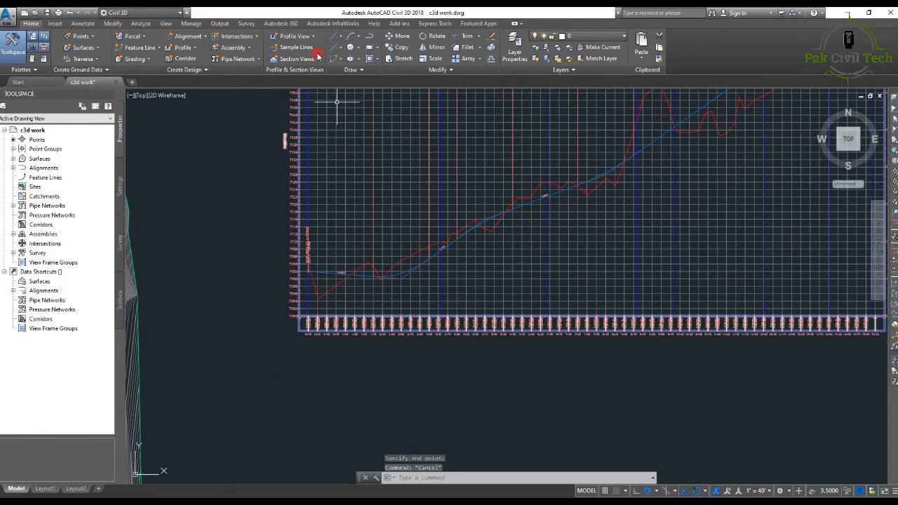
scroll(328, 319, "down", 2)
scroll(380, 255, "up", 5)
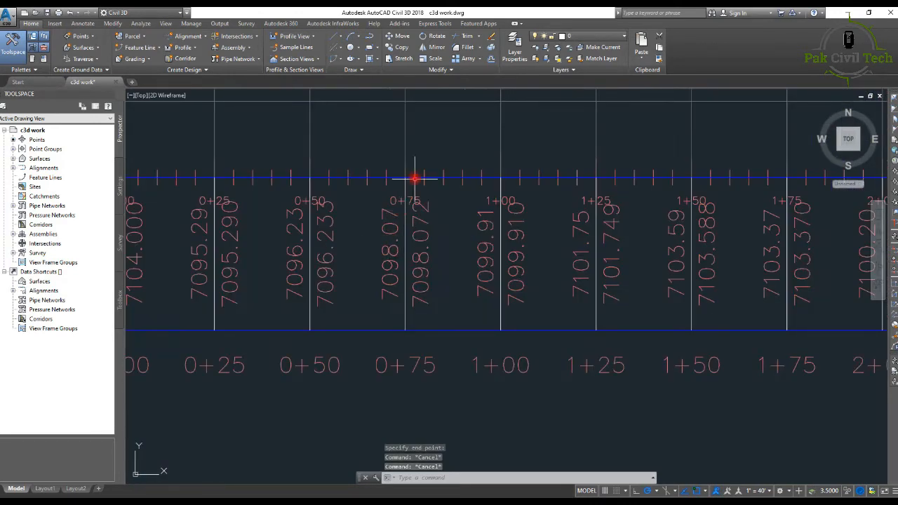
left_click(407, 141)
left_click(403, 142)
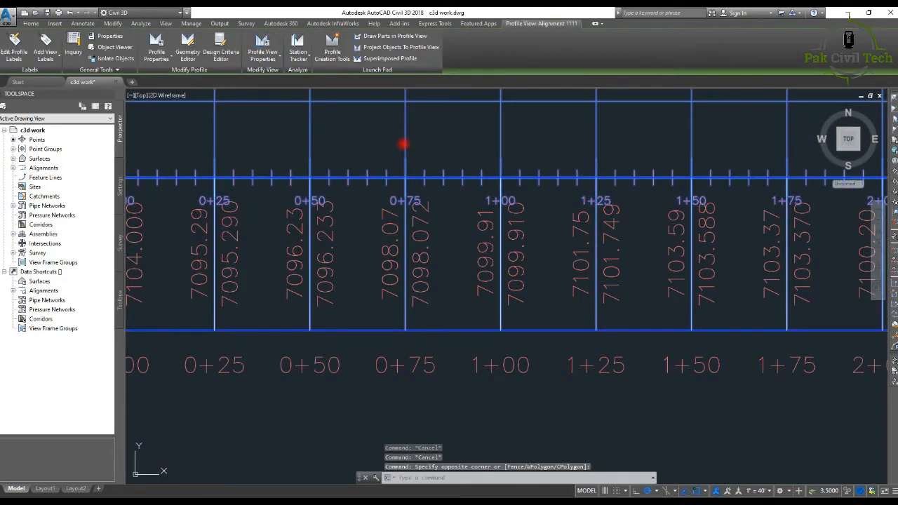
right_click(404, 144)
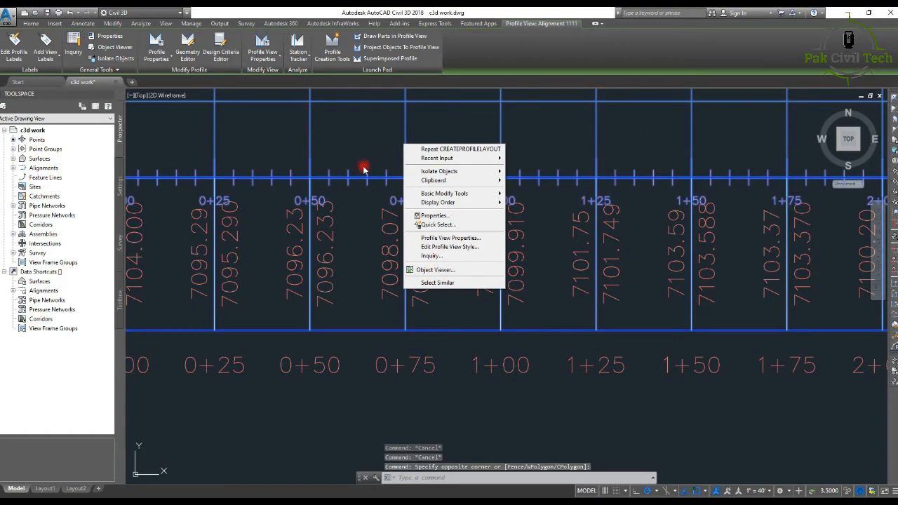
key("Escape")
key("Escape")
Select the profile view of Alignment 1111 and open its Profile View Properties.
scroll(371, 176, "down", 5)
scroll(400, 258, "up", 10)
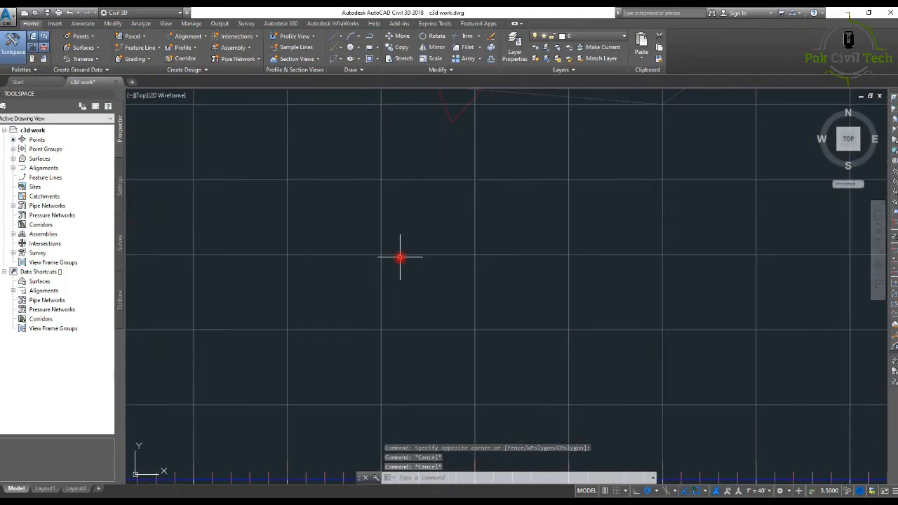
scroll(400, 258, "down", 5)
scroll(387, 277, "up", 4)
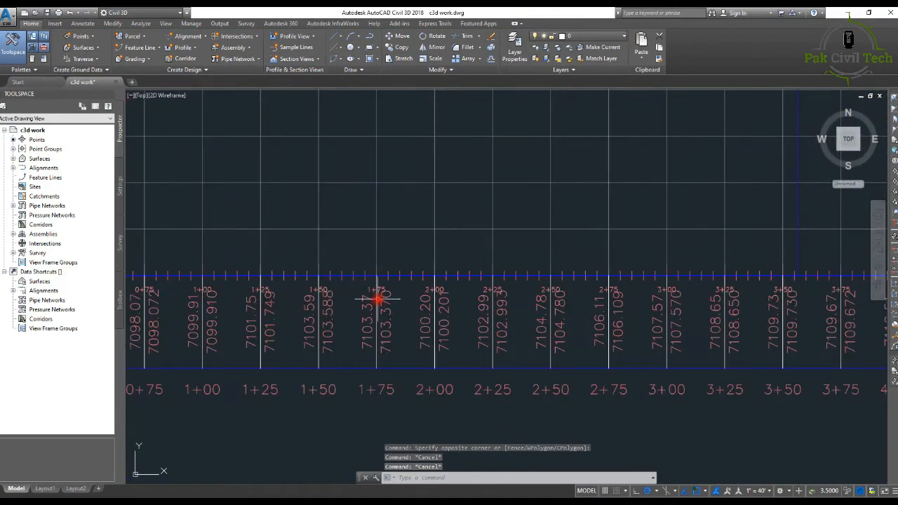
left_click(395, 196)
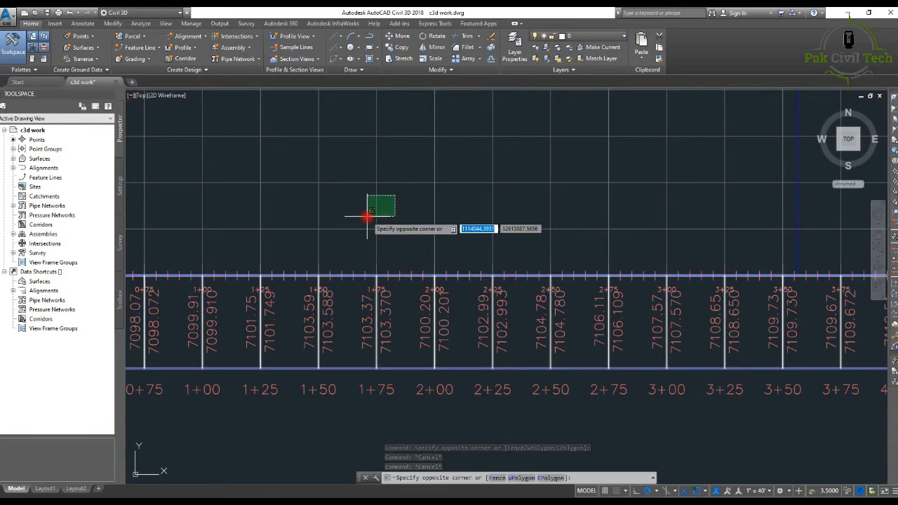
left_click(367, 217)
right_click(368, 219)
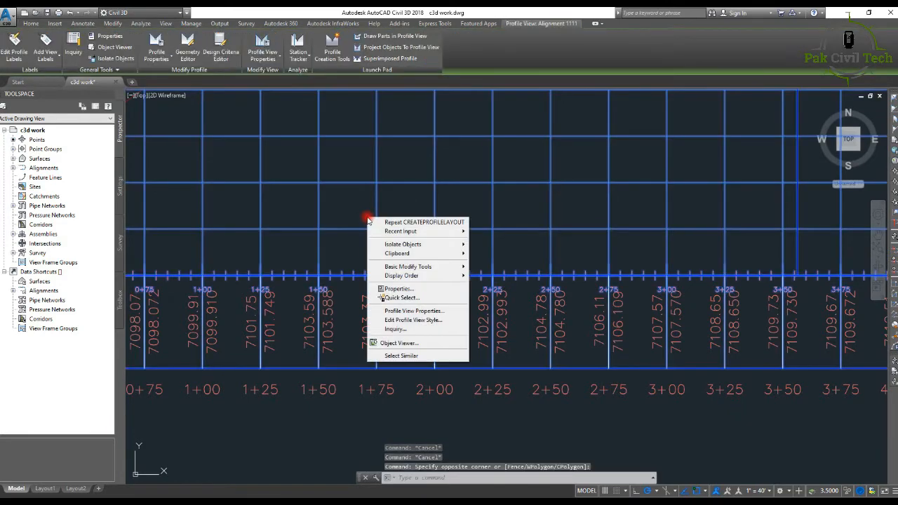
left_click(414, 312)
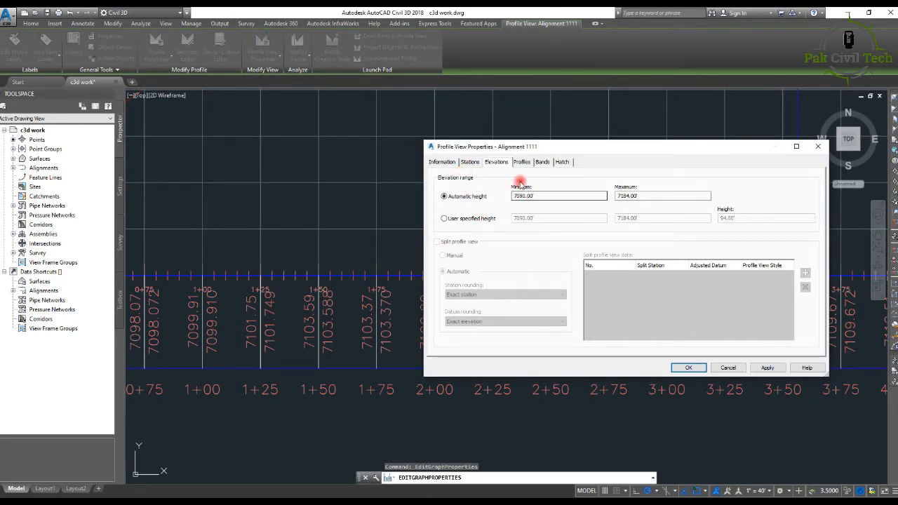
Review the profile view's stations, elevations, profiles and bands settings, including the Profile1 and Profile2 assignments of the elevation band.
left_click(469, 162)
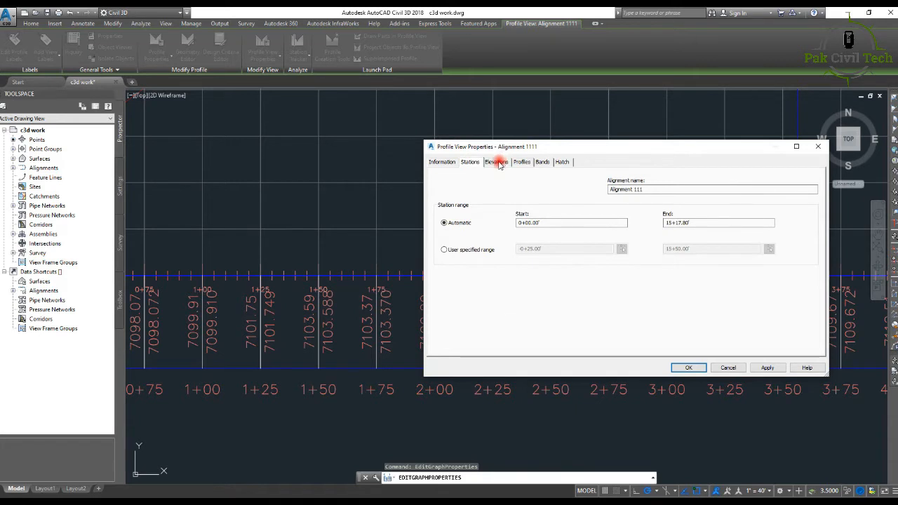
left_click(499, 163)
left_click(522, 162)
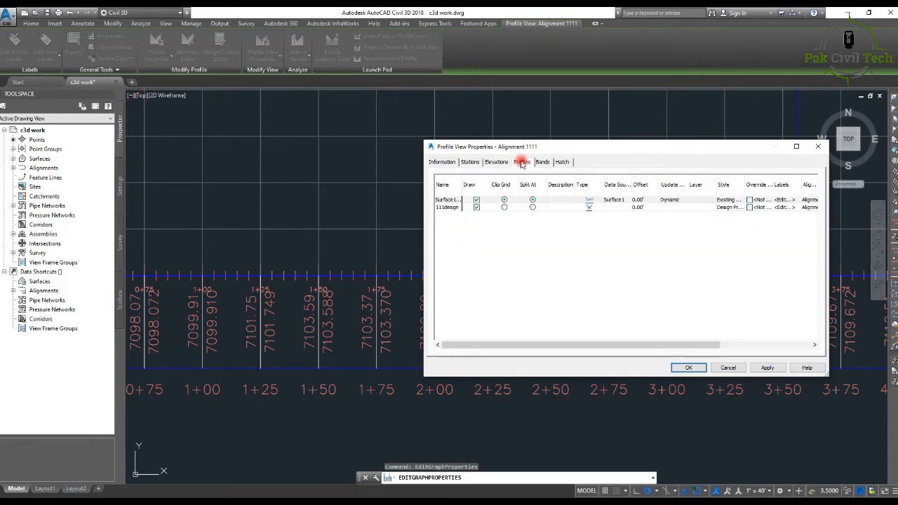
left_click(538, 162)
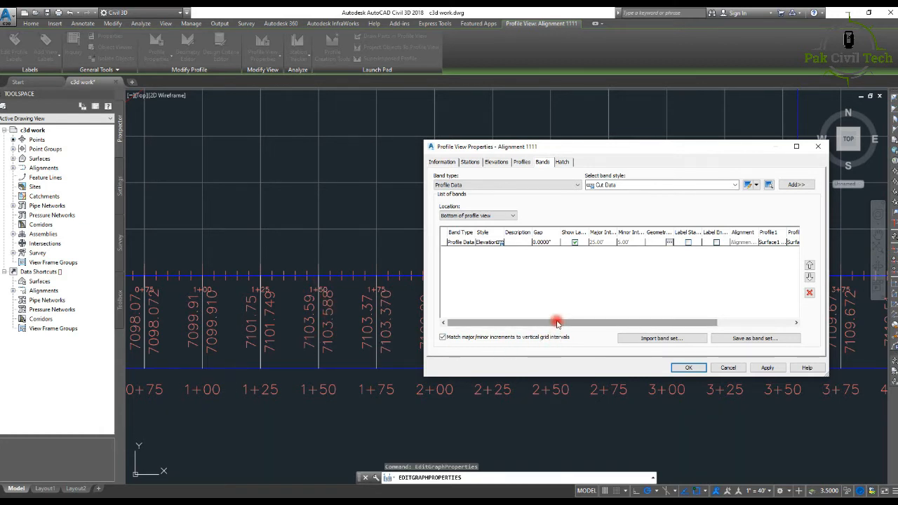
left_click_drag(565, 321, 640, 317)
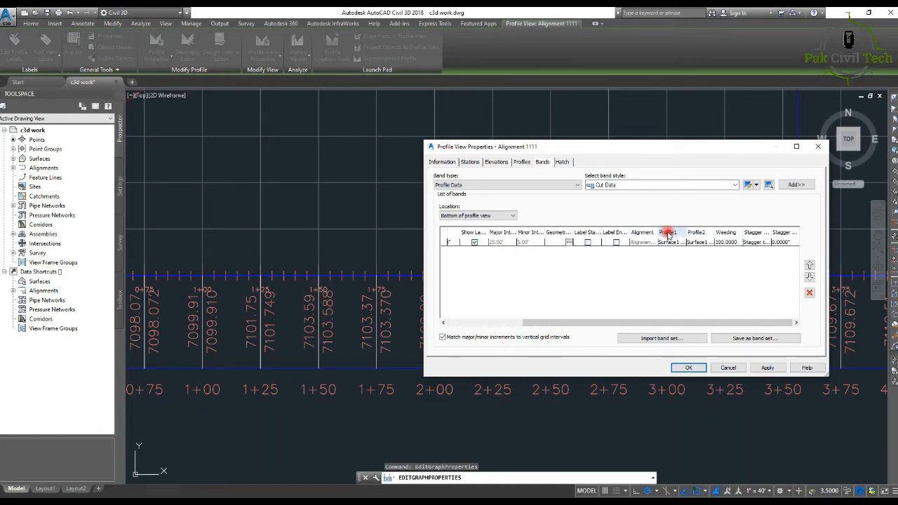
left_click_drag(698, 321, 737, 321)
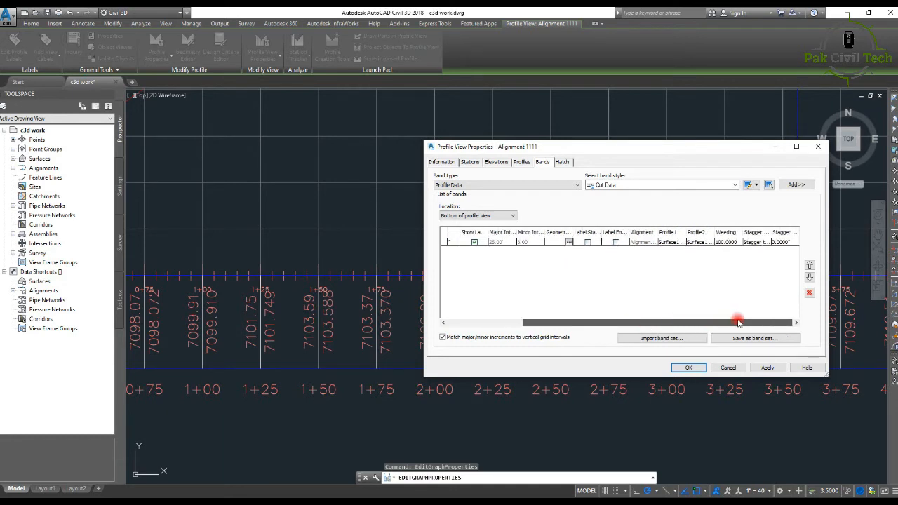
Assign 111design as Profile2 of the bottom elevation band, with Surface1 - Surface (2) as Profile1, and apply the change.
left_click(673, 242)
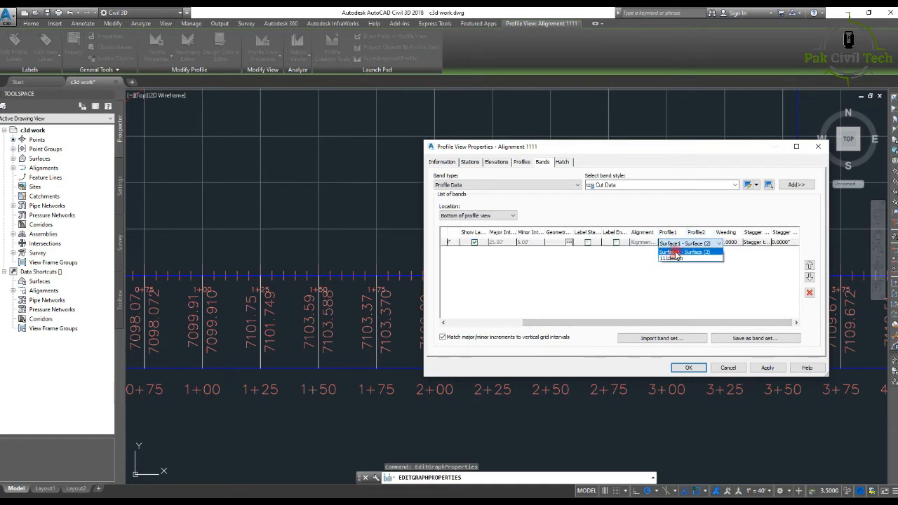
left_click(698, 242)
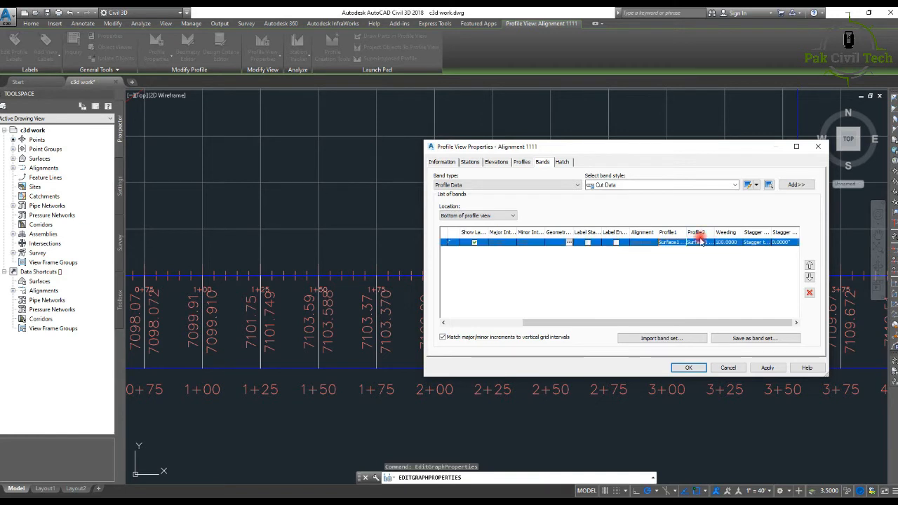
left_click(700, 243)
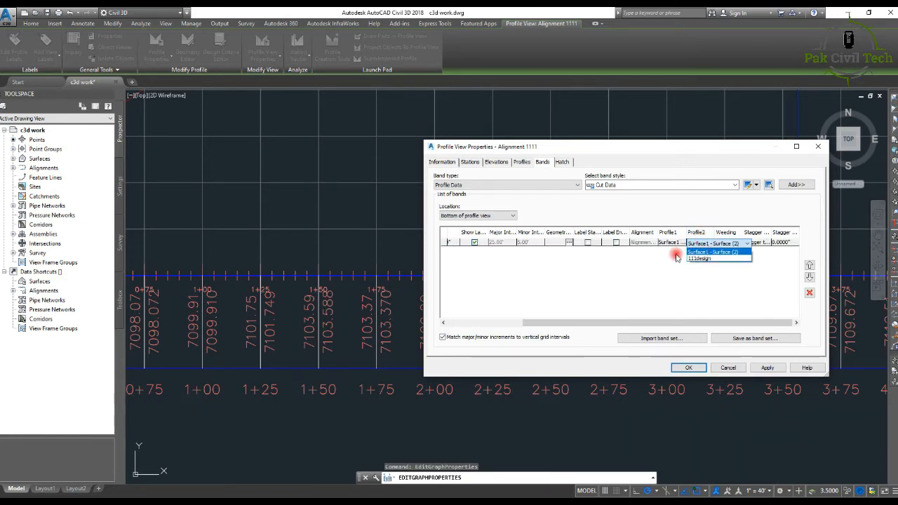
left_click(678, 256)
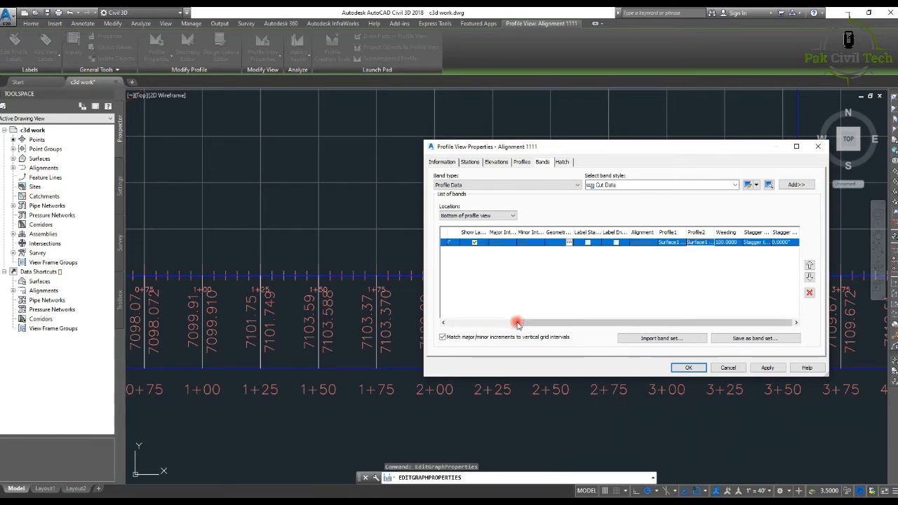
left_click(698, 242)
left_click(703, 255)
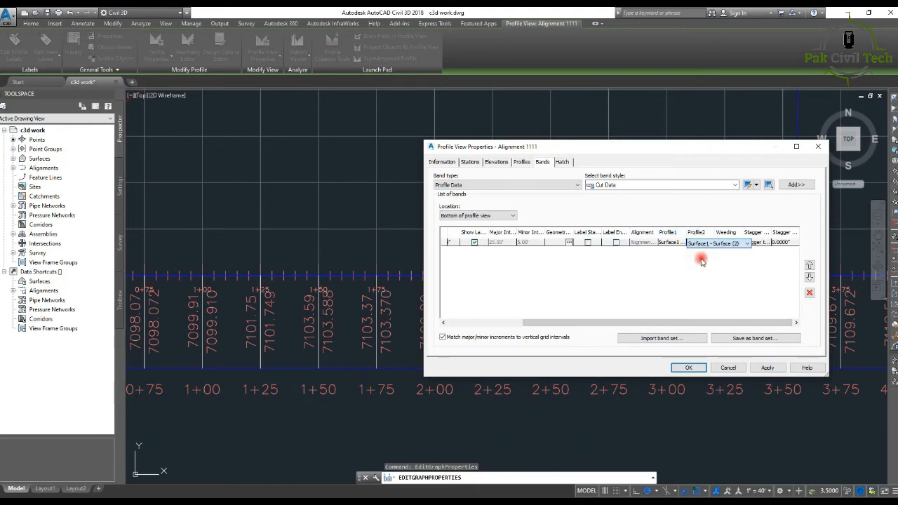
left_click(702, 261)
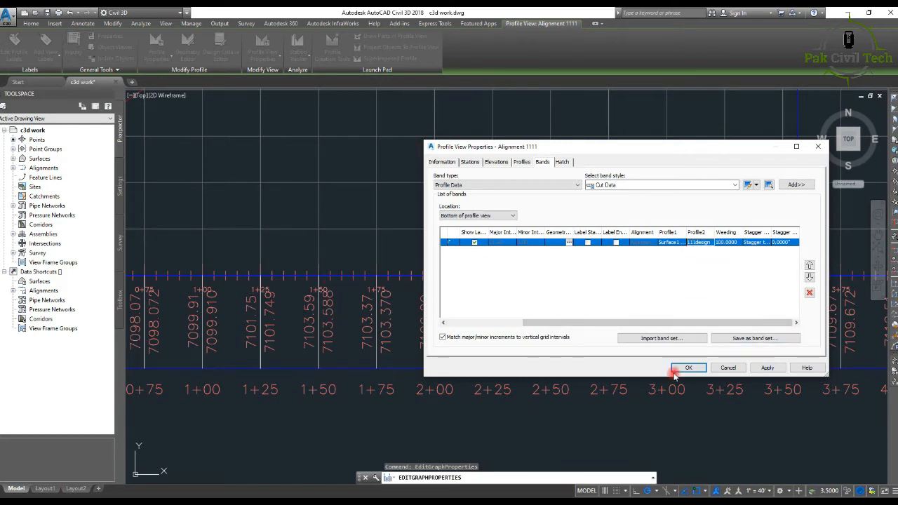
left_click(768, 368)
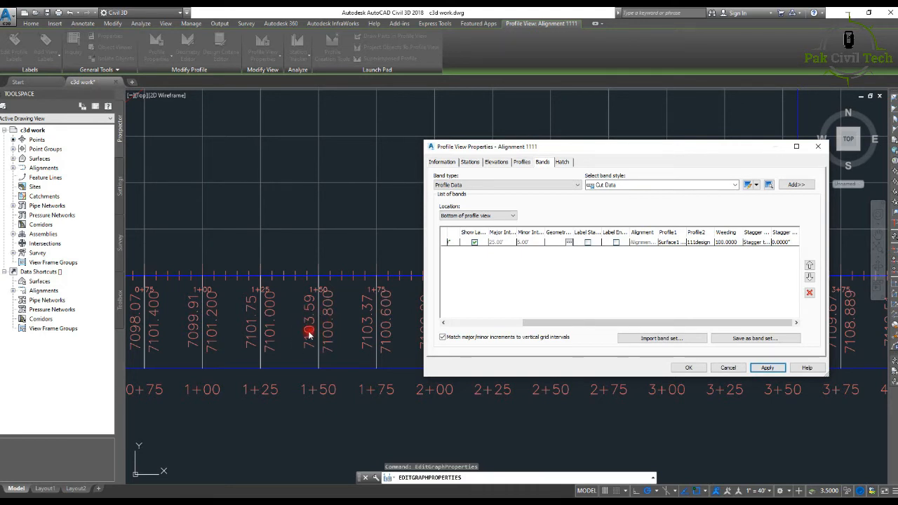
left_click(688, 368)
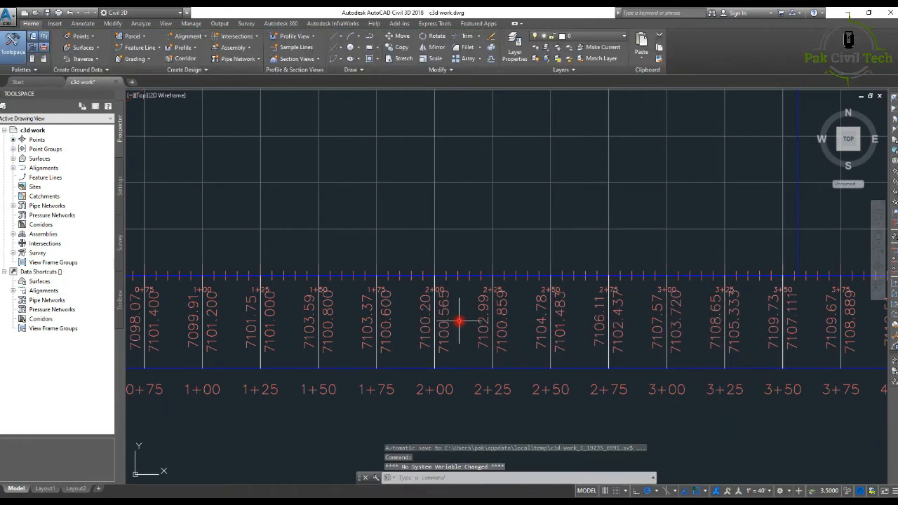
Compare the surface and design elevations in the updated band with the profiles above, from station 0+00 onward.
scroll(454, 316, "down", 5)
middle_click_drag(443, 303, 399, 280)
scroll(424, 260, "up", 2)
scroll(424, 259, "up", 2)
scroll(379, 330, "up", 4)
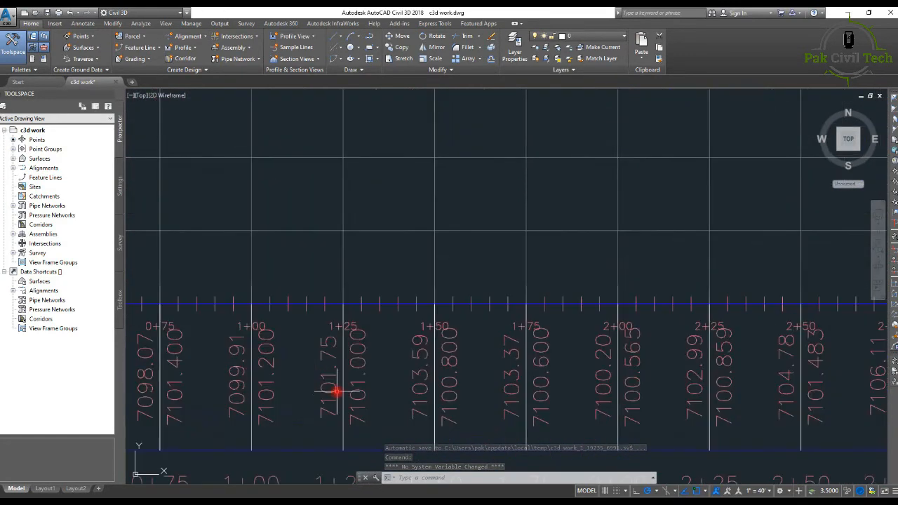
middle_click_drag(336, 395, 330, 370)
scroll(333, 307, "down", 3)
middle_click_drag(332, 309, 366, 329)
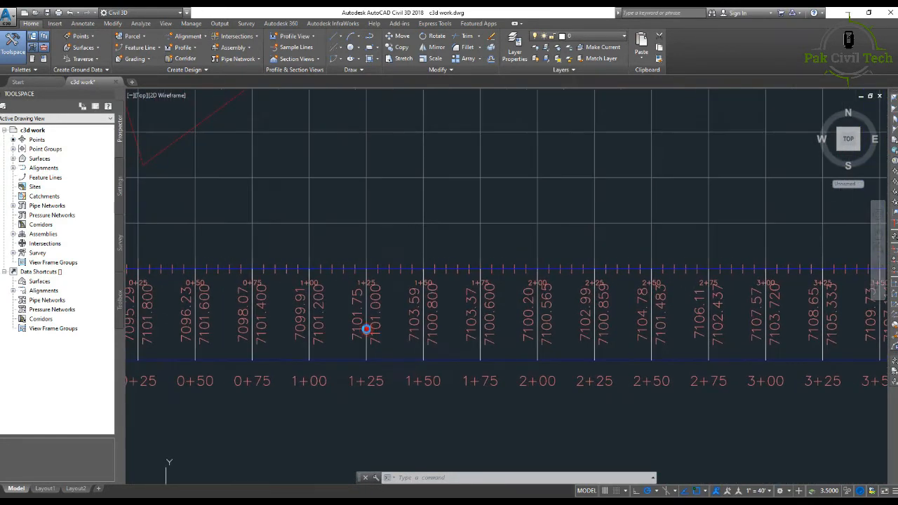
key("Escape")
scroll(400, 315, "down", 5)
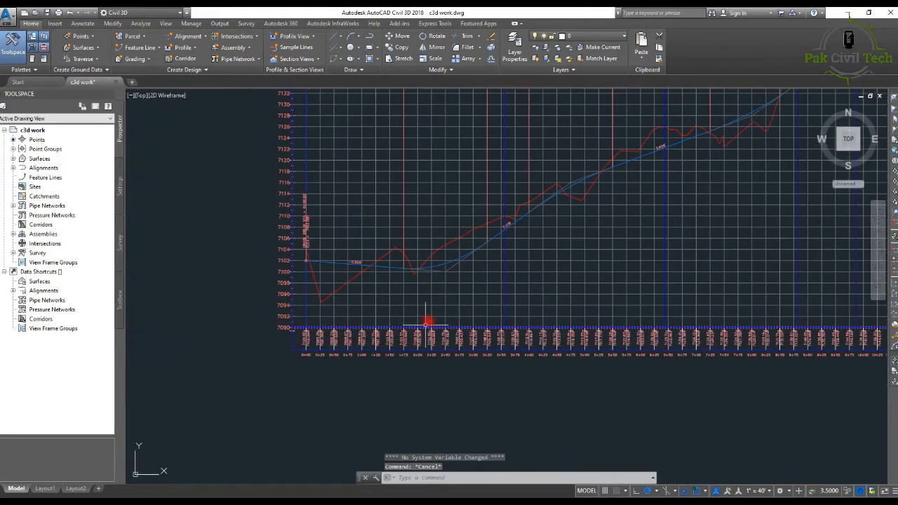
middle_click_drag(427, 316, 415, 331)
scroll(371, 360, "up", 2)
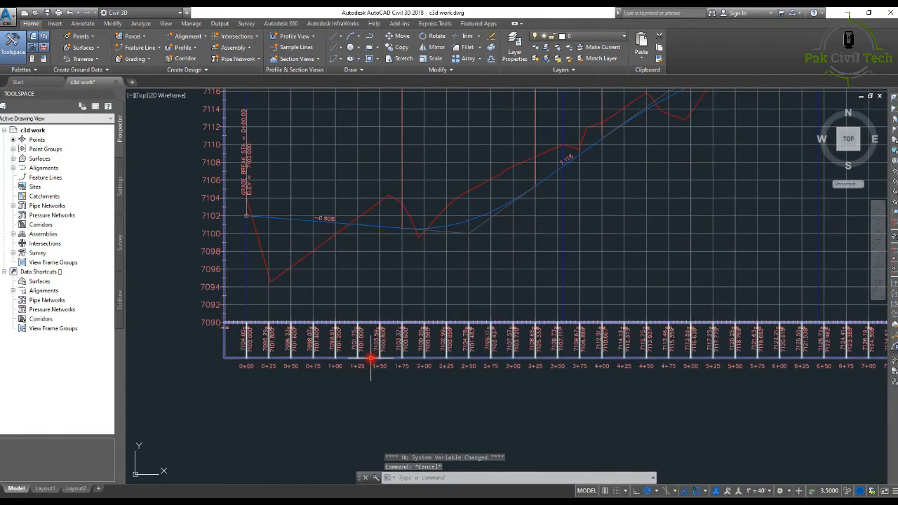
scroll(407, 330, "down", 3)
middle_click_drag(407, 331, 432, 317)
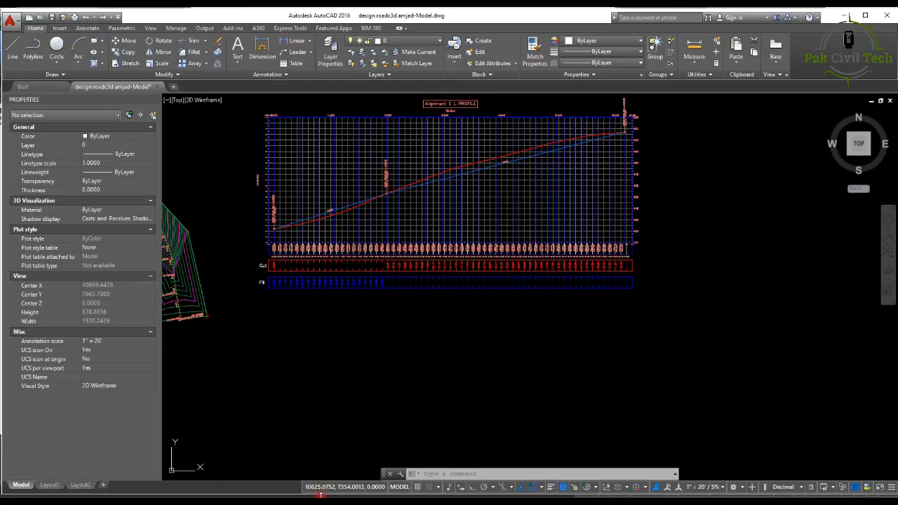
Examine the values along the cut and fill bands of the reference Alignment C L profile, around the cut-to-fill transition.
scroll(371, 260, "up", 4)
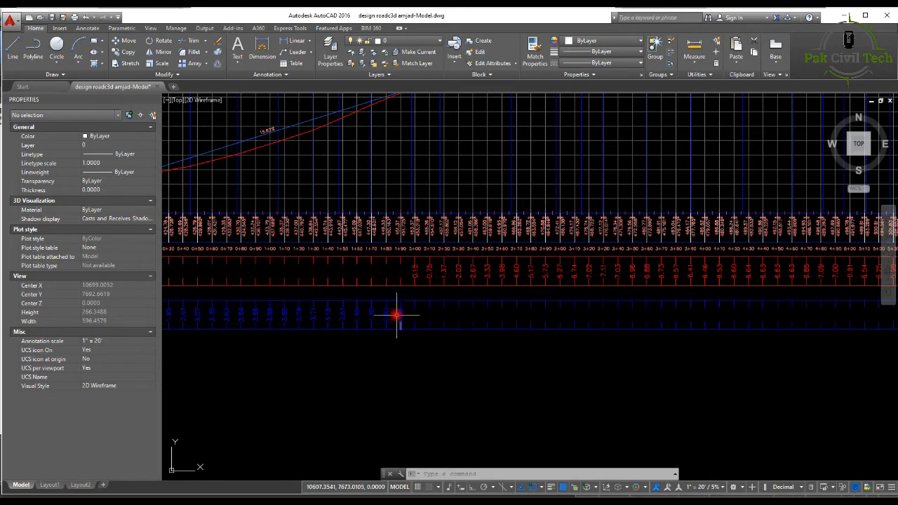
scroll(386, 315, "up", 5)
scroll(400, 337, "down", 5)
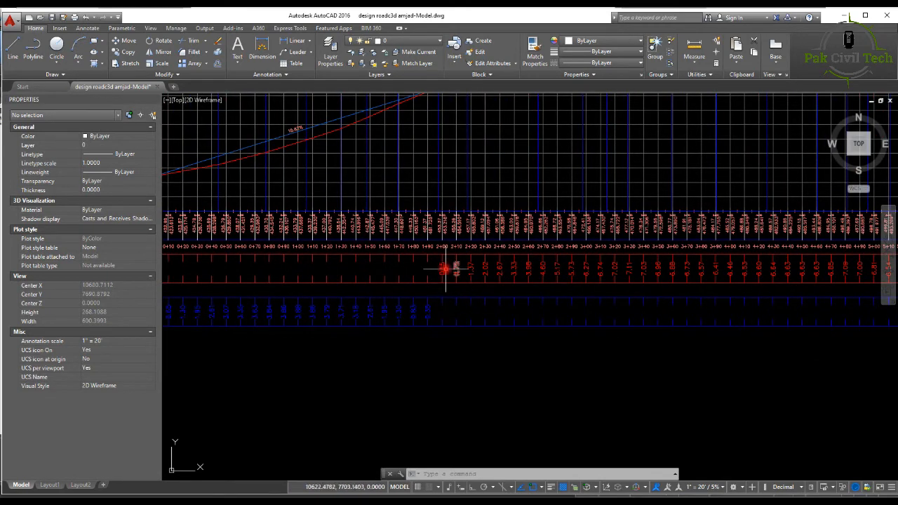
scroll(444, 269, "down", 5)
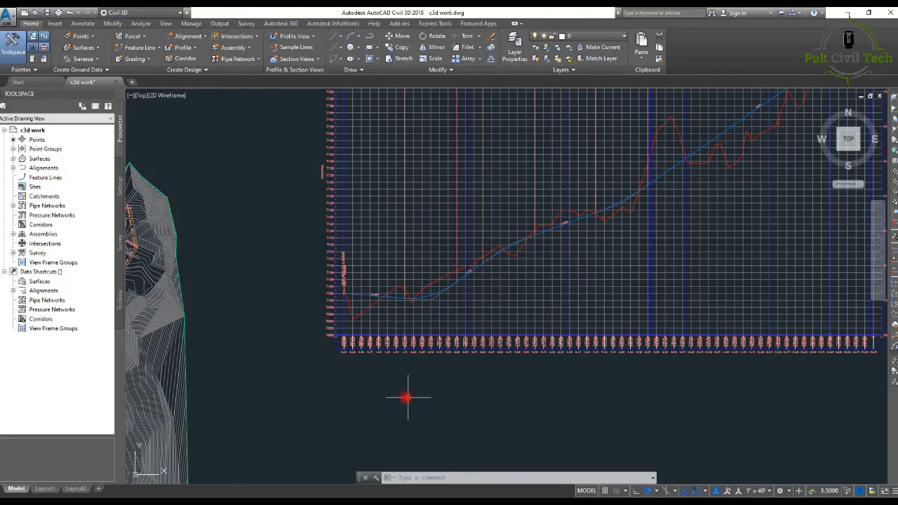
Switch to Civil 3D, select the Alignment 1111 profile view and open its Profile View Properties.
scroll(407, 398, "down", 4)
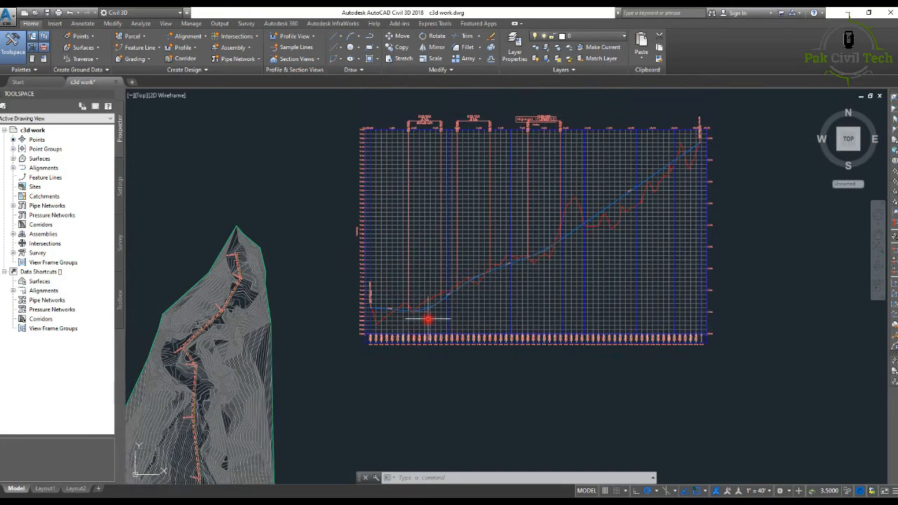
left_click(418, 353)
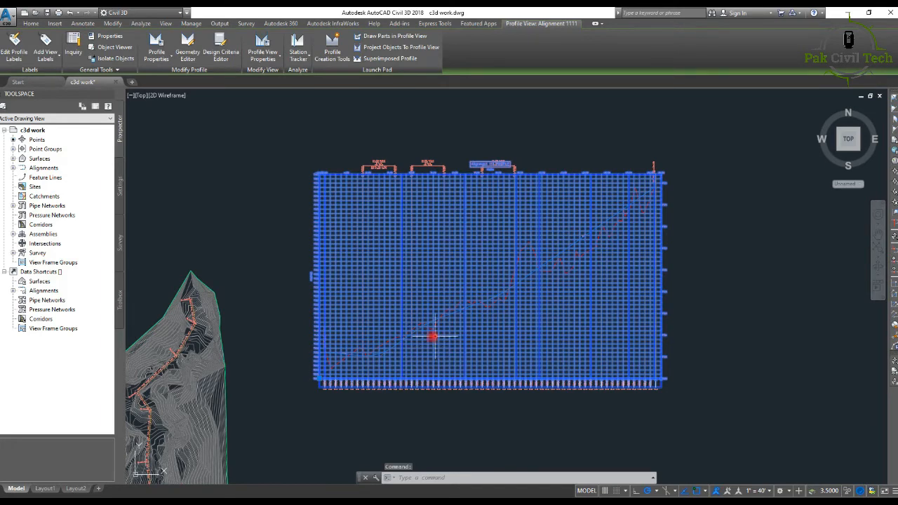
right_click(419, 348)
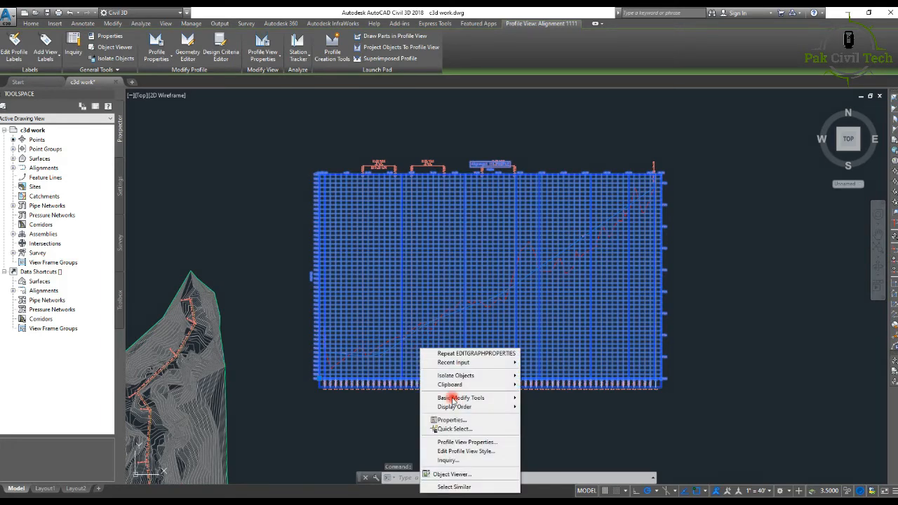
left_click(482, 442)
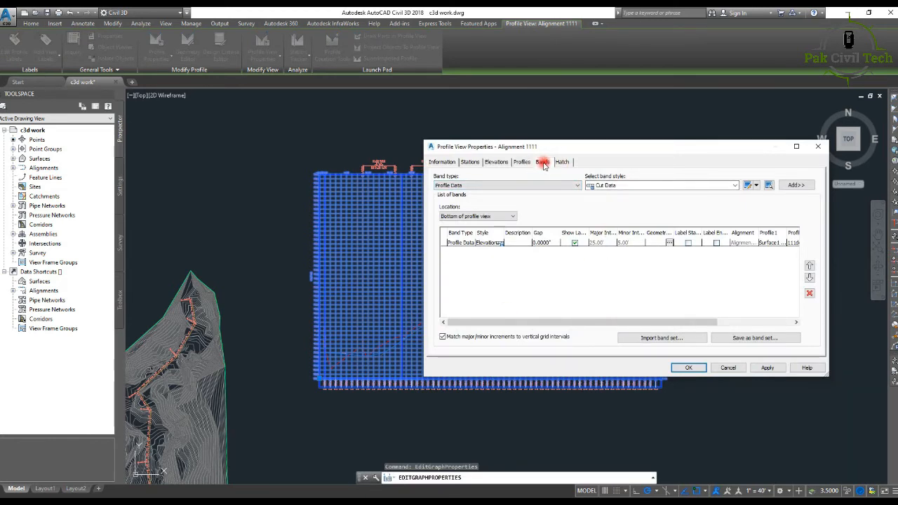
Add a Profile Data band in the Cut Data style at the bottom of the profile view, with all profile geometry points unlabelled.
left_click(477, 187)
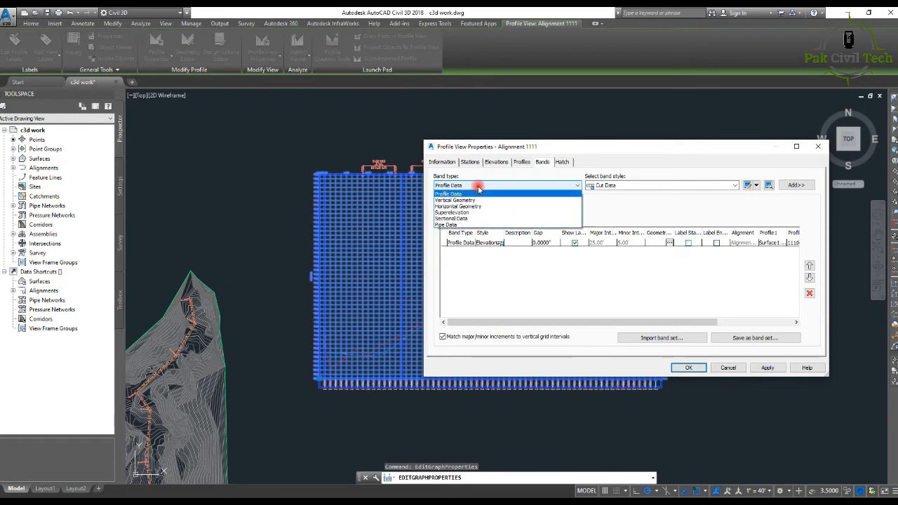
left_click(477, 187)
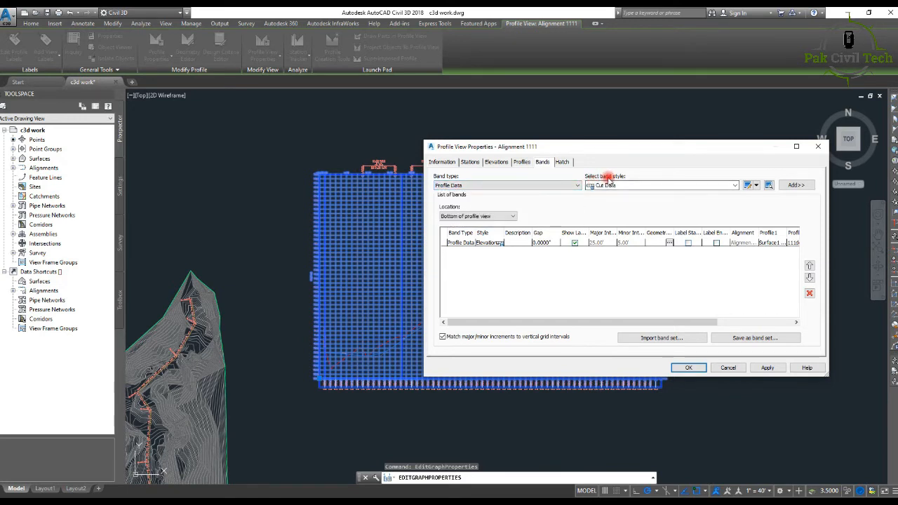
left_click(641, 185)
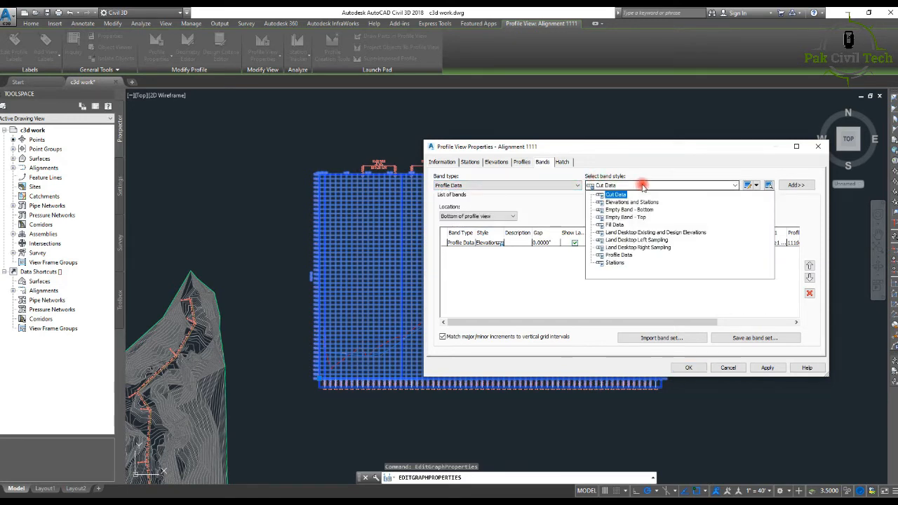
left_click(615, 195)
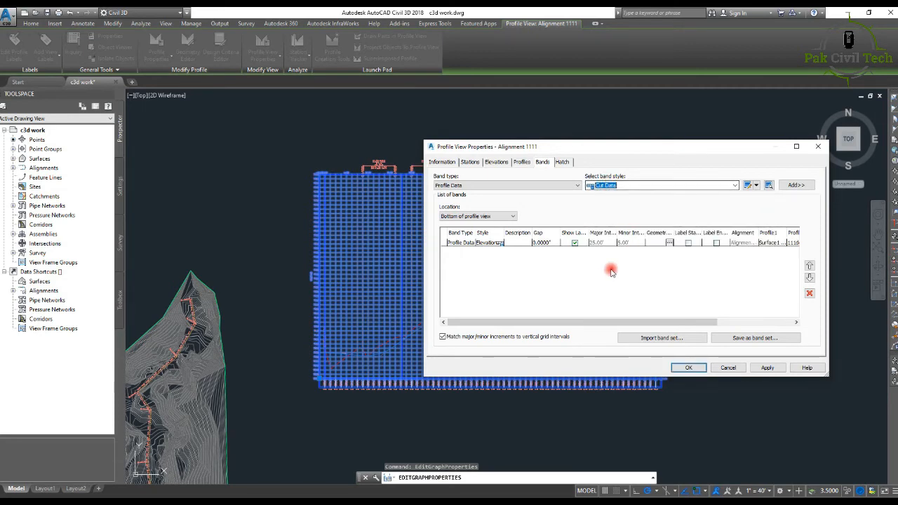
left_click(796, 185)
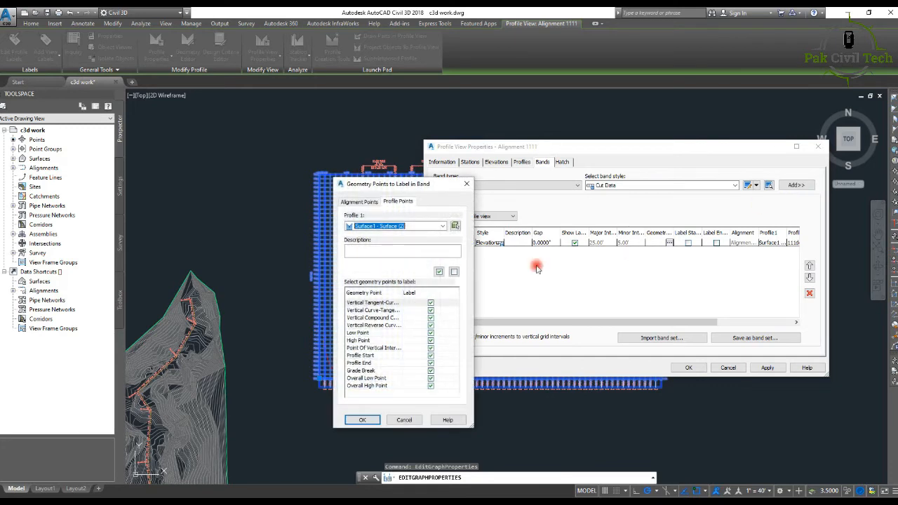
left_click(455, 272)
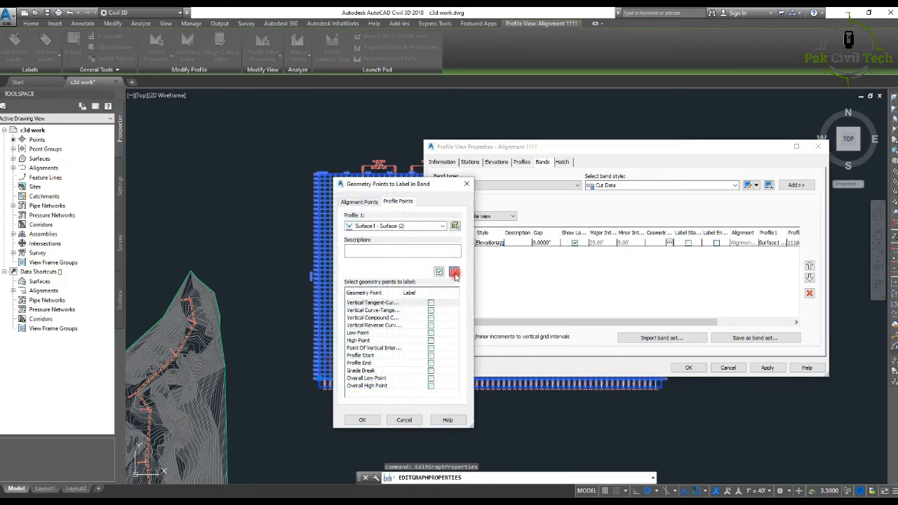
left_click(364, 420)
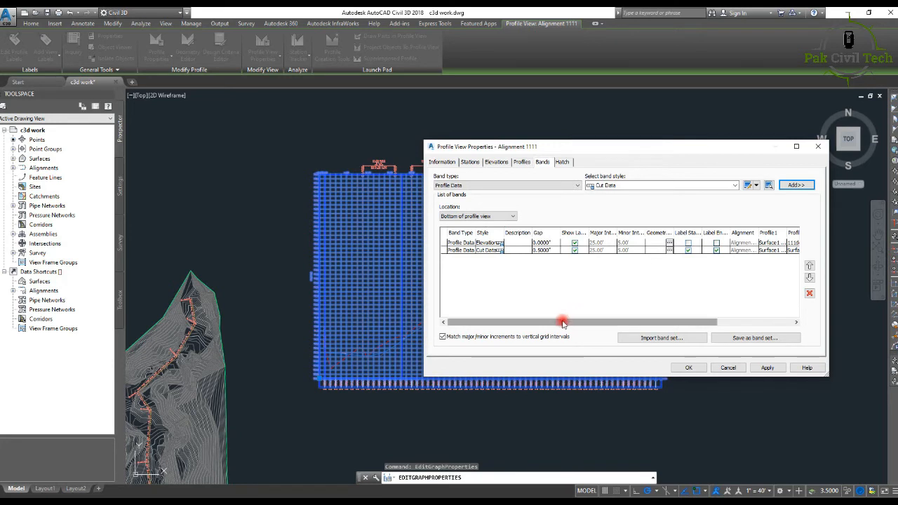
Assign 111design as Profile2 of the Cut Data band and apply the band changes to the profile view.
left_click_drag(562, 323, 680, 320)
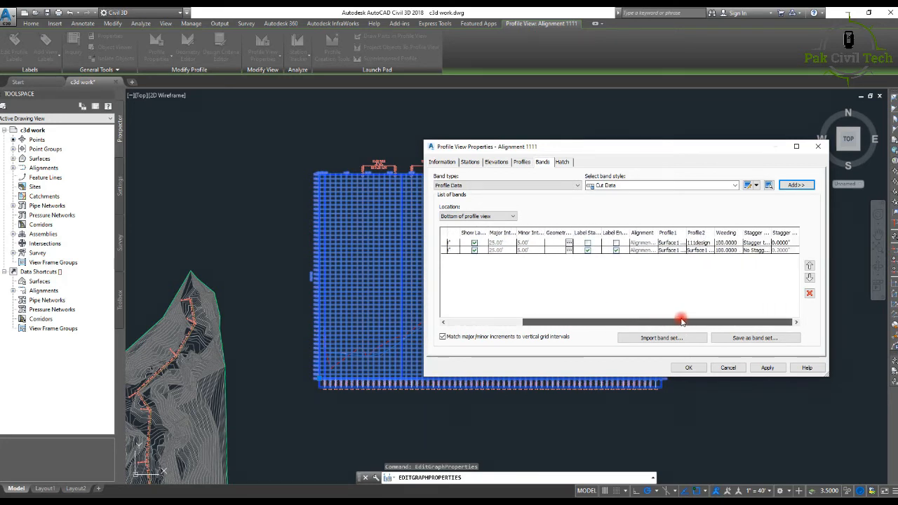
left_click(701, 250)
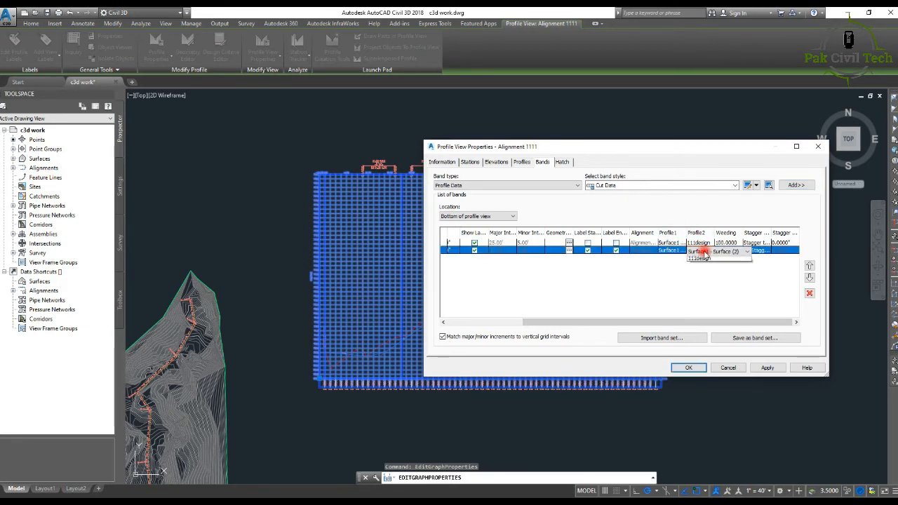
left_click(705, 253)
left_click(701, 266)
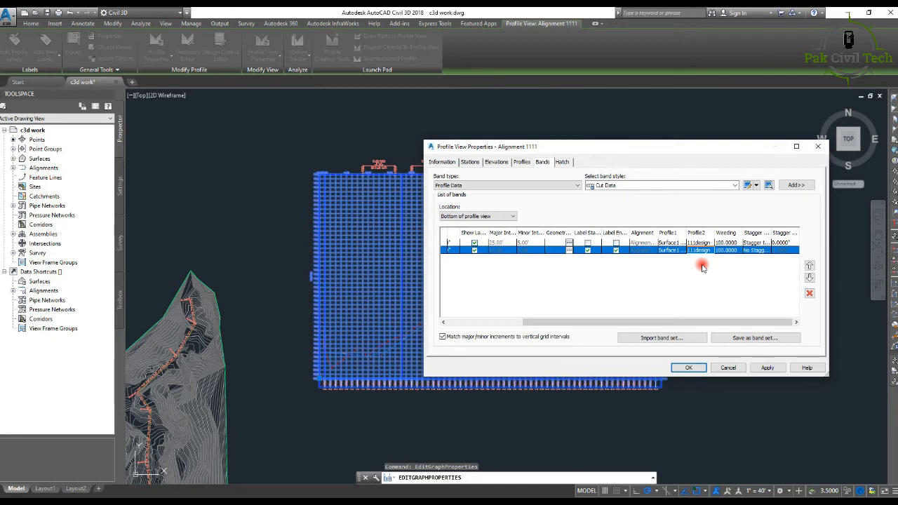
left_click(765, 368)
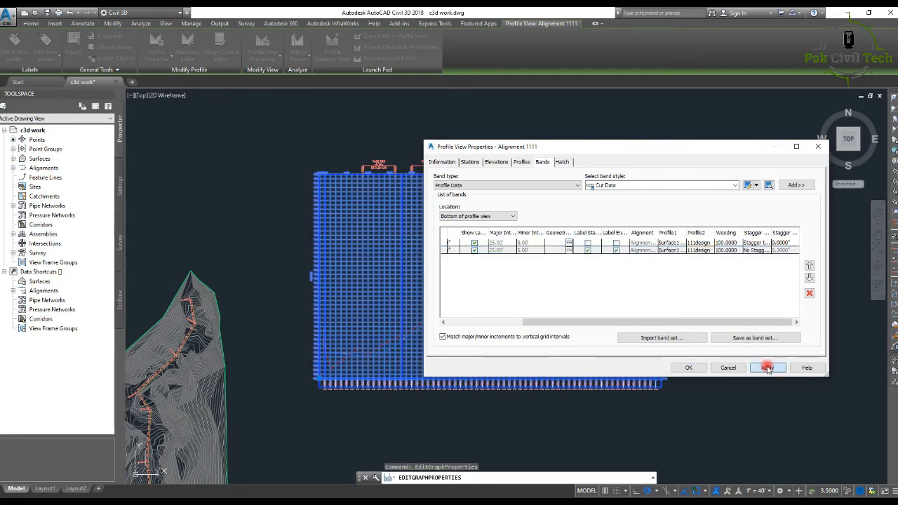
left_click(686, 368)
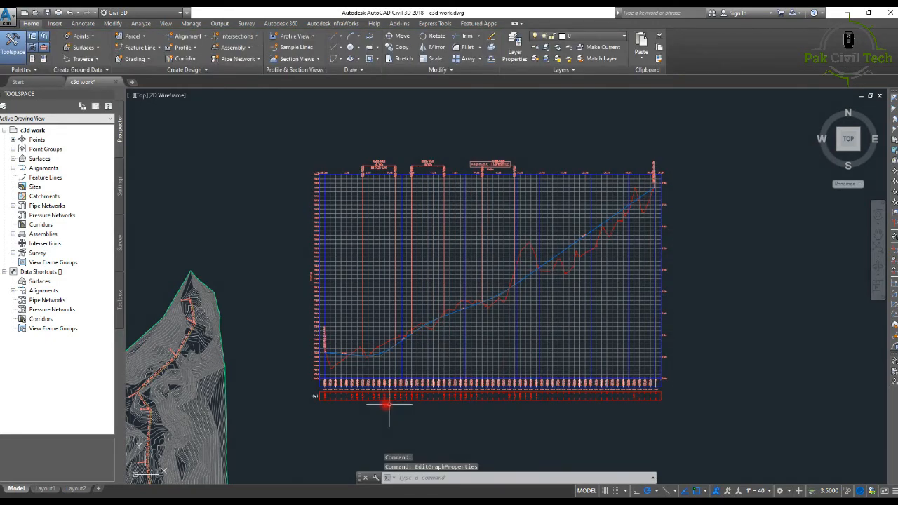
Examine the new Cut band's values against the profiles above, and compare with the Cut and Fill bands in the AutoCAD reference drawing.
scroll(353, 395, "up", 3)
scroll(379, 371, "down", 1)
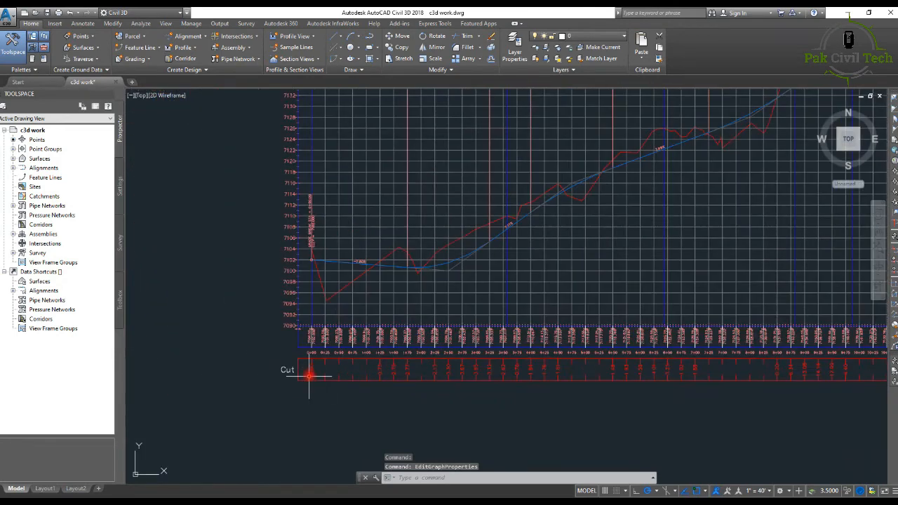
scroll(306, 358, "up", 3)
scroll(311, 355, "down", 3)
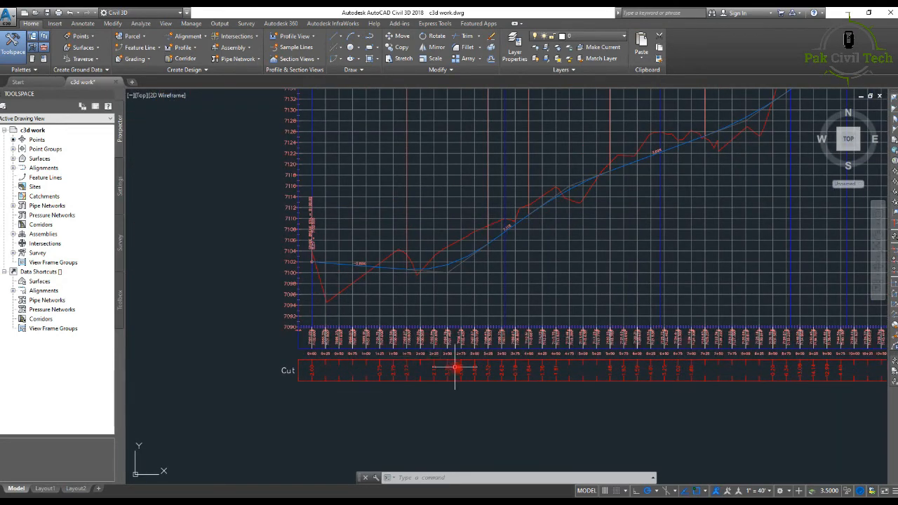
middle_click_drag(456, 366, 381, 357)
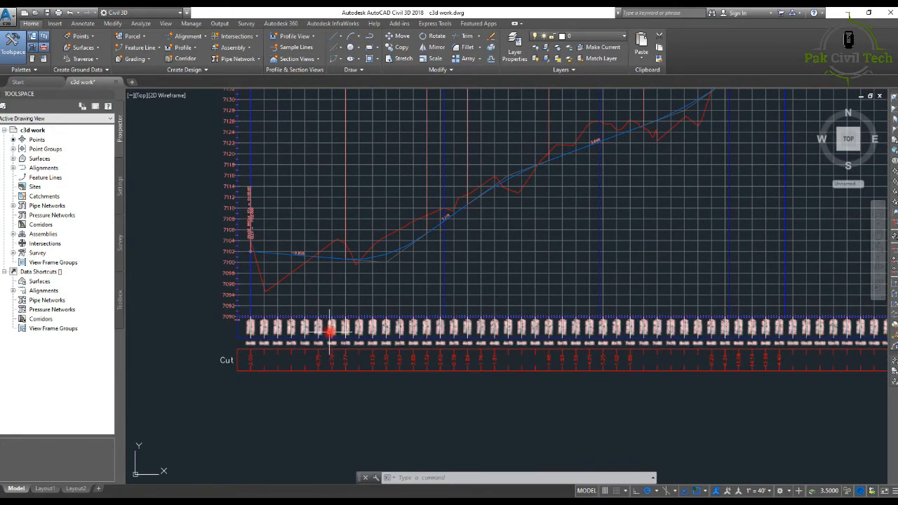
scroll(320, 368, "up", 2)
scroll(321, 361, "down", 3)
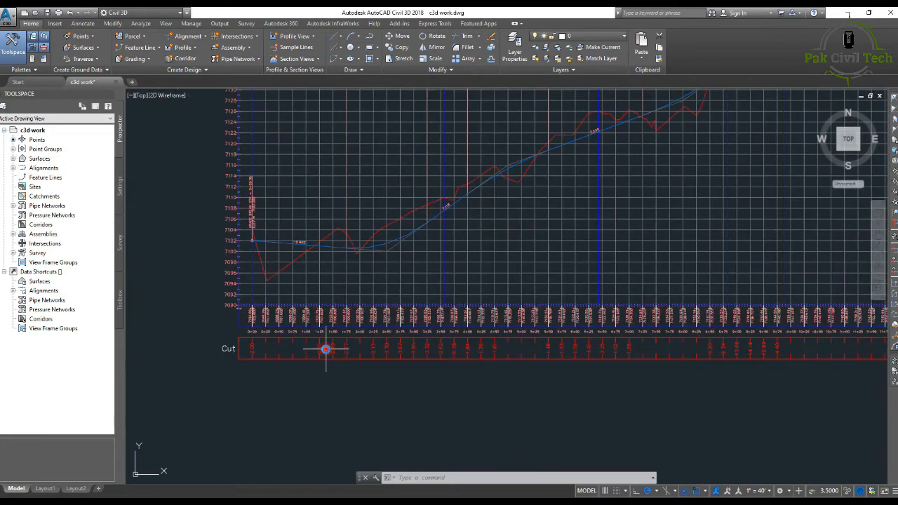
scroll(326, 348, "down", 4)
scroll(309, 354, "up", 5)
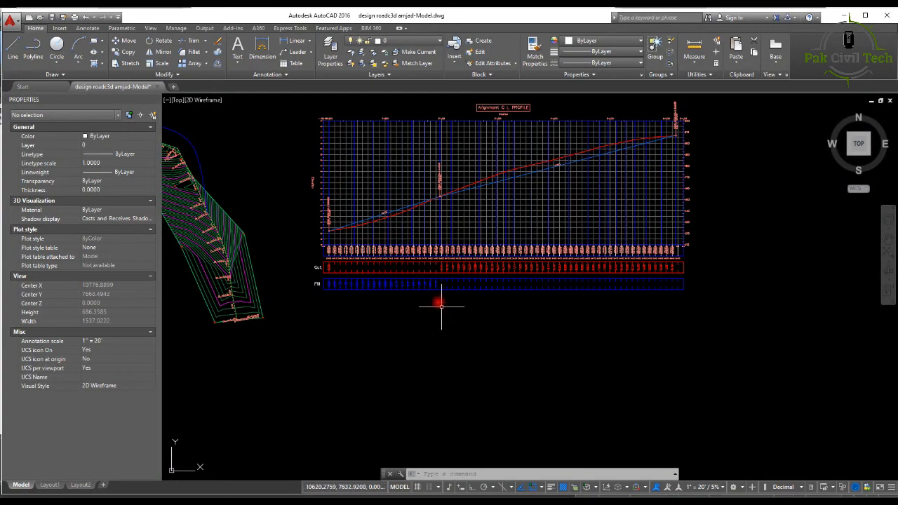
scroll(356, 283, "up", 5)
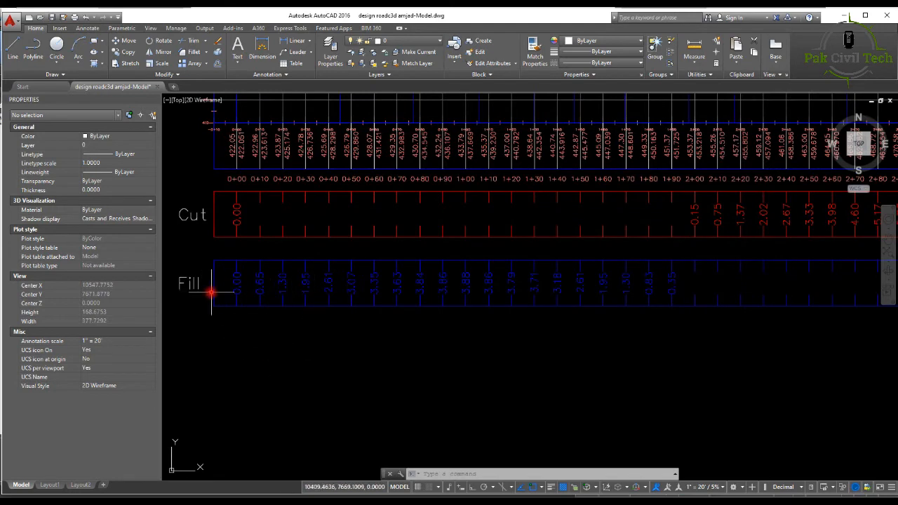
scroll(385, 280, "down", 5)
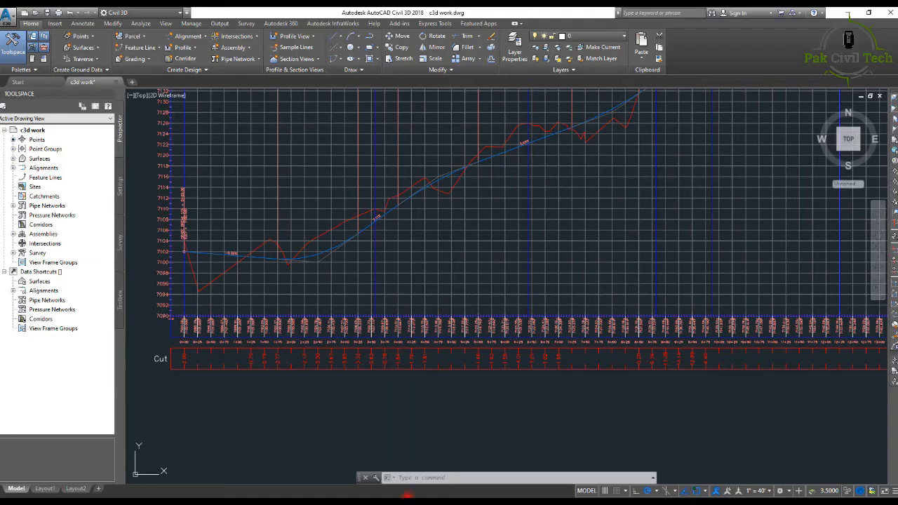
In Civil 3D, add a Fill Data band to the bottom of the Alignment 1111 profile view, with all profile geometry points unlabelled.
left_click(443, 247)
right_click(435, 251)
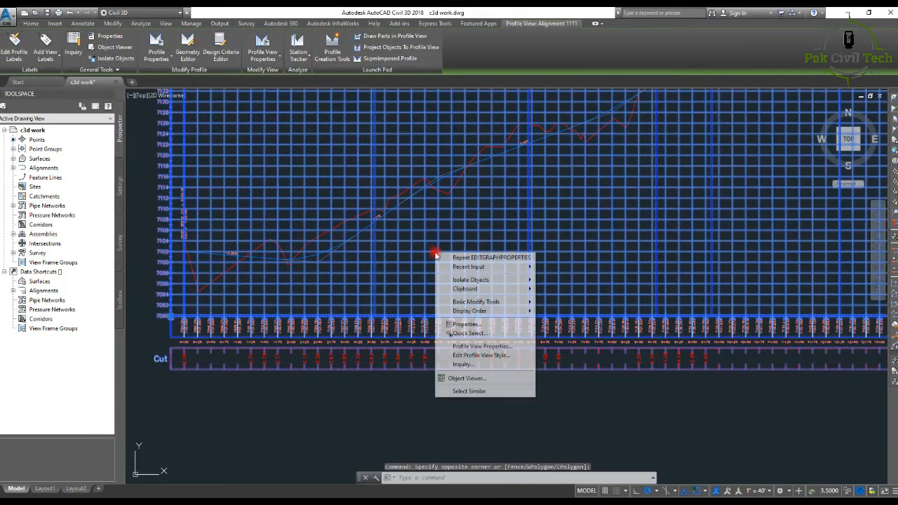
left_click(482, 347)
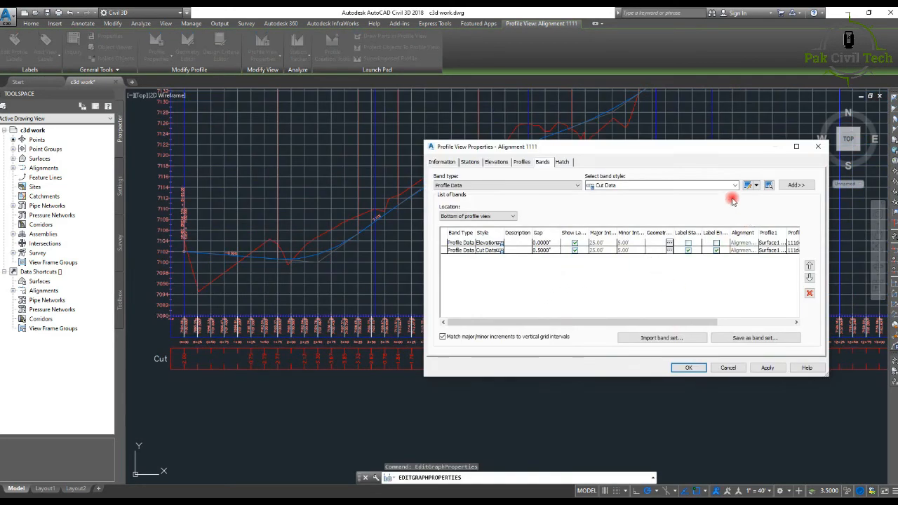
left_click(628, 186)
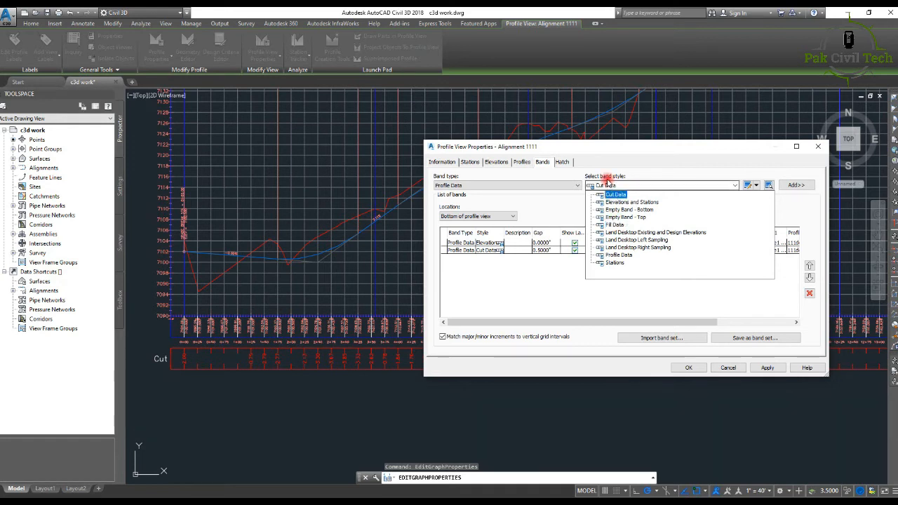
left_click(614, 225)
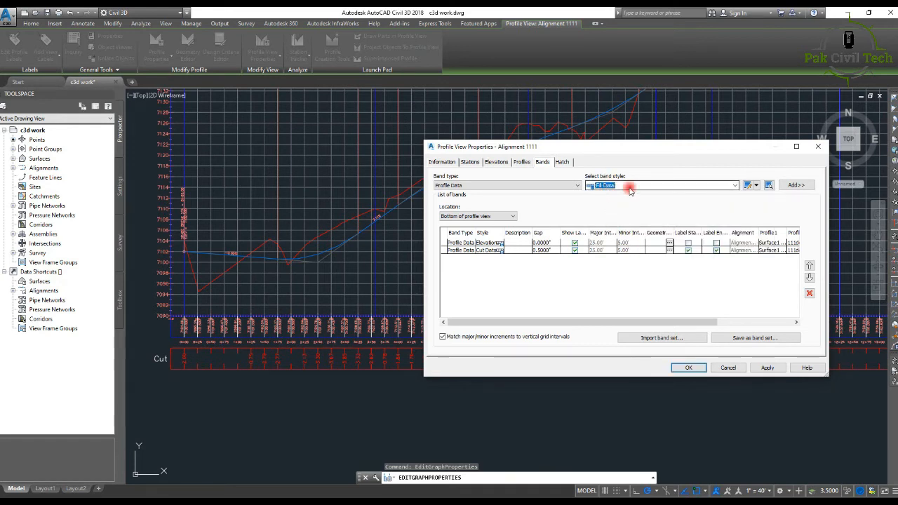
left_click(792, 185)
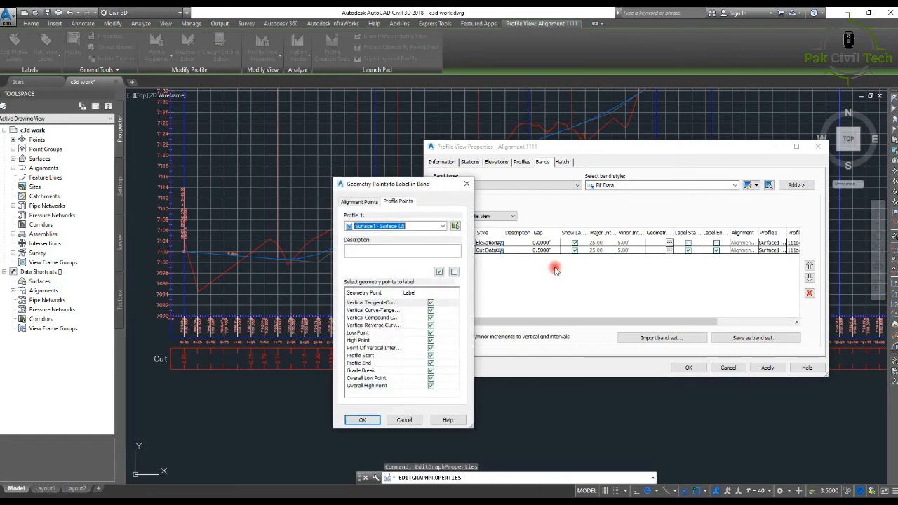
left_click(453, 271)
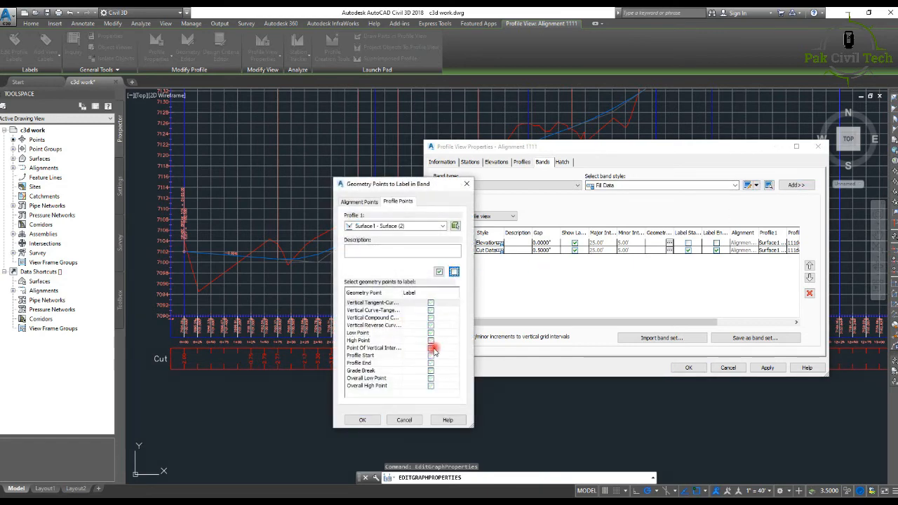
left_click(363, 420)
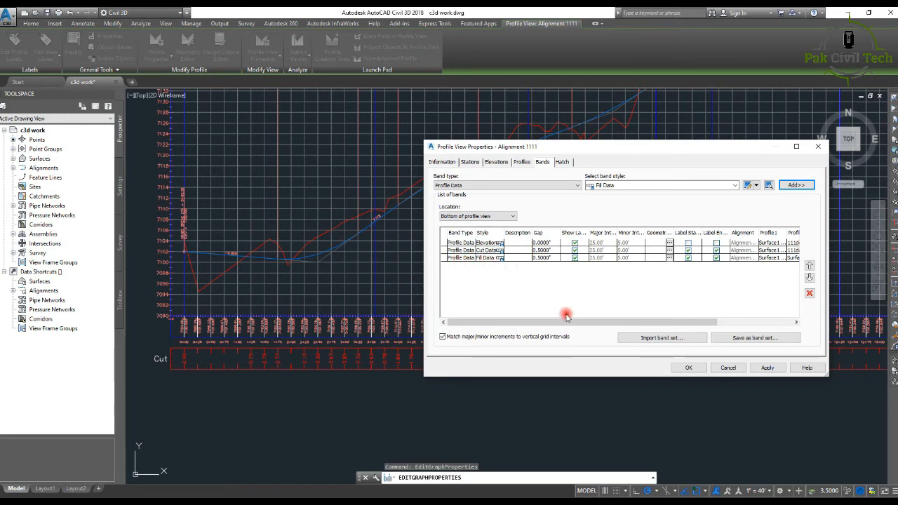
Assign 111design as Profile2 of the Fill Data band.
left_click_drag(566, 317, 663, 320)
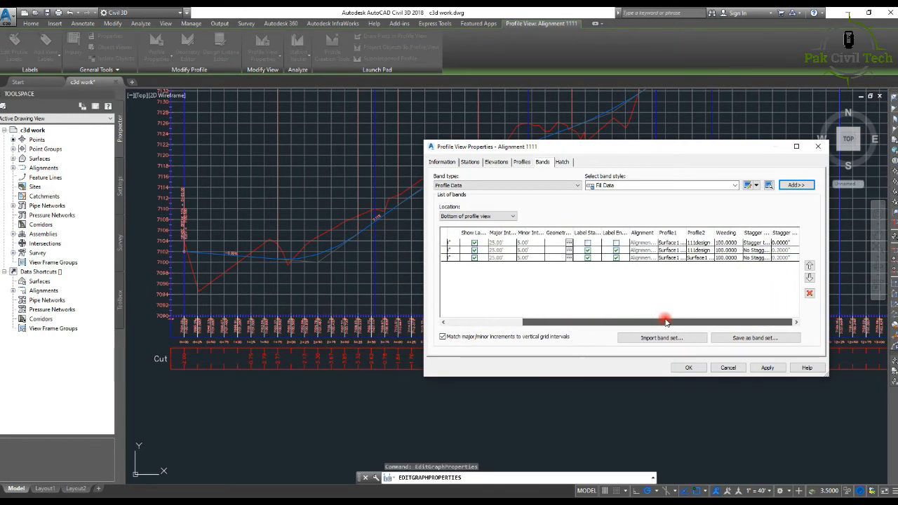
left_click(707, 259)
left_click(699, 276)
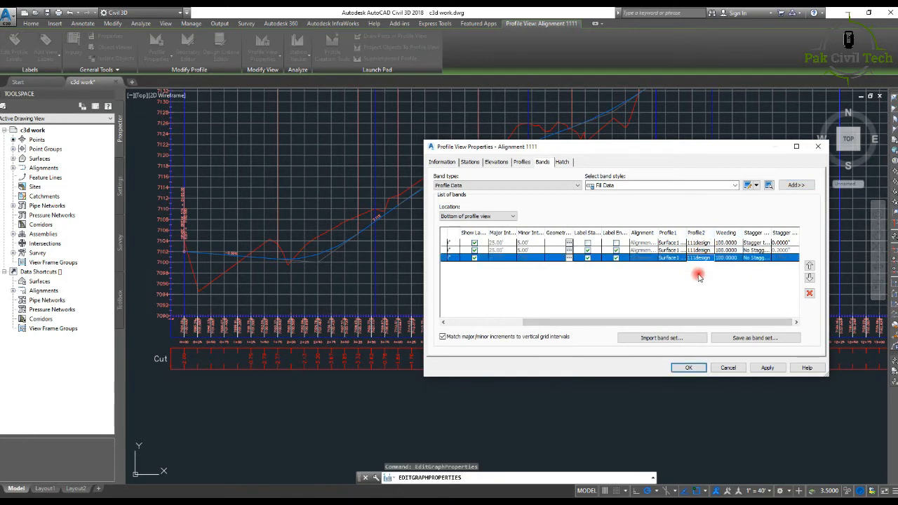
Apply the Fill Data band to the Alignment 1111 profile view and check the Cut and Fill bands along the profile.
left_click(688, 367)
middle_click_drag(563, 325, 545, 307)
scroll(245, 286, "up", 4)
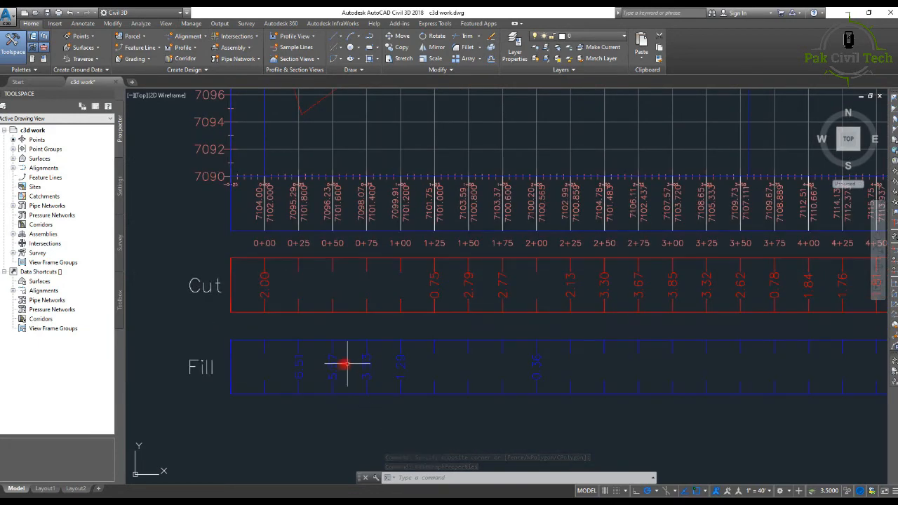
scroll(435, 302, "down", 4)
scroll(441, 301, "down", 5)
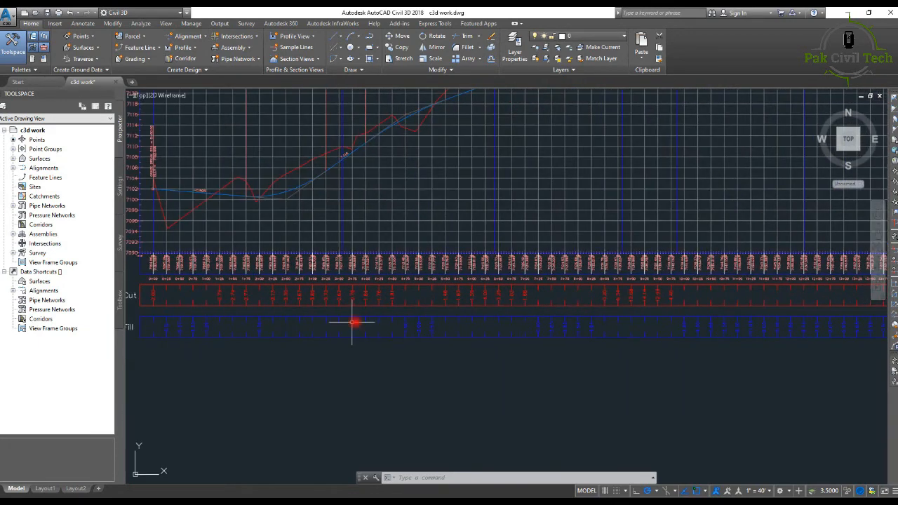
mouse_move(505, 291)
middle_mouse_down()
mouse_move(476, 266)
mouse_move(488, 301)
middle_mouse_up()
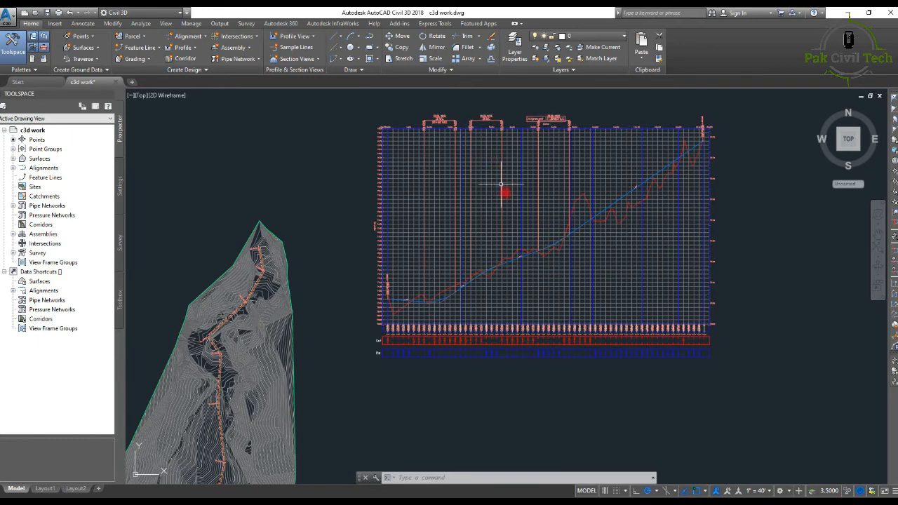
scroll(493, 231, "up", 1)
scroll(425, 257, "down", 1)
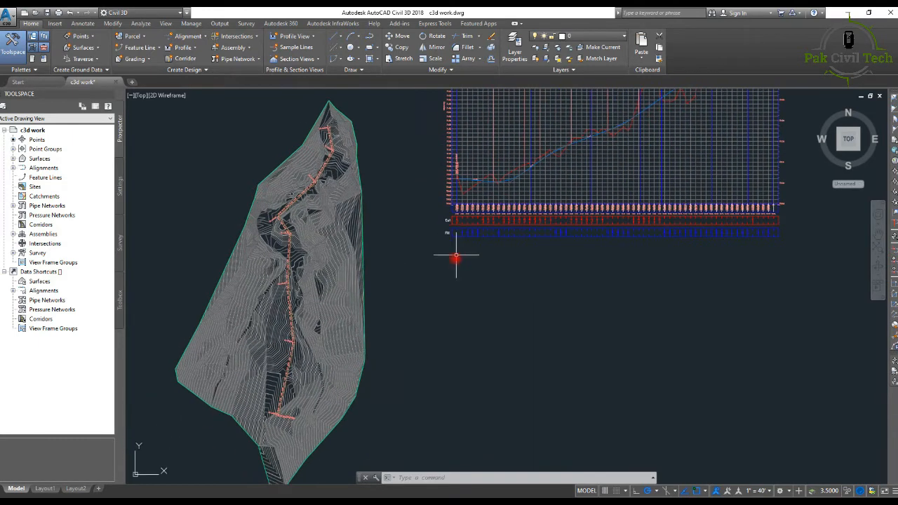
Start a new centerline alignment layout named Alignment222, with the Proposed style and the All Labels label set.
scroll(435, 252, "down", 1)
middle_click_drag(435, 245, 438, 271)
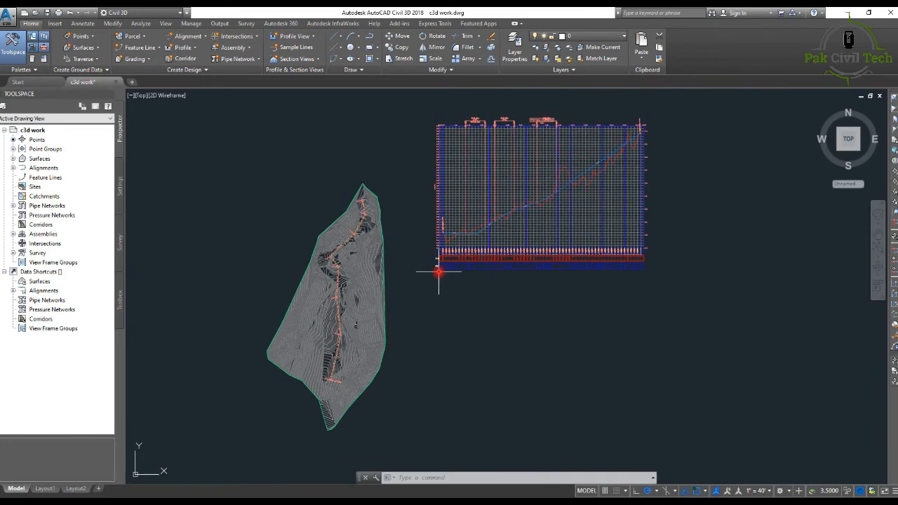
middle_click(455, 247)
key("Escape")
key("Escape")
key("Escape")
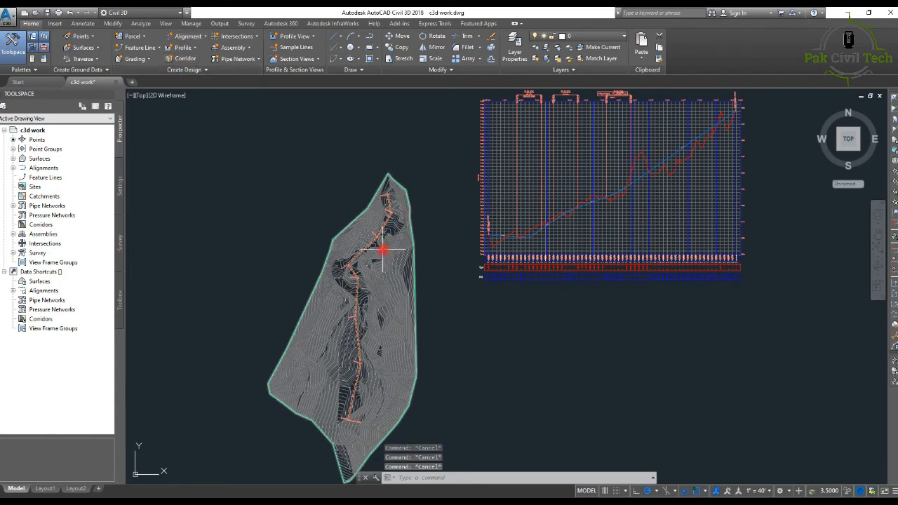
left_click(203, 36)
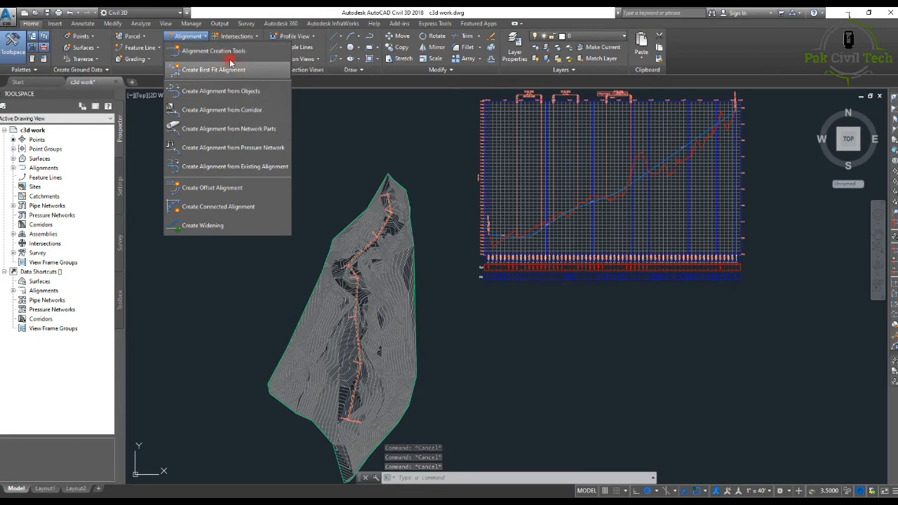
left_click(228, 55)
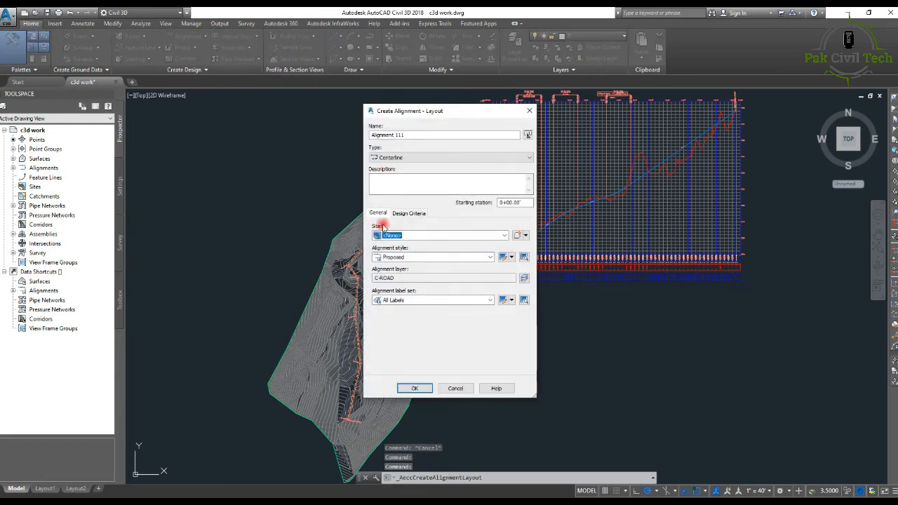
left_click(416, 190)
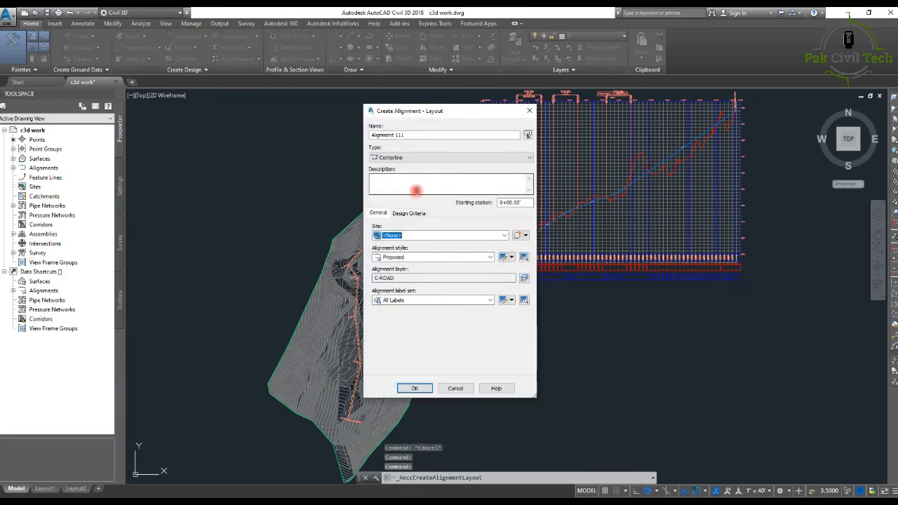
double_click(399, 133)
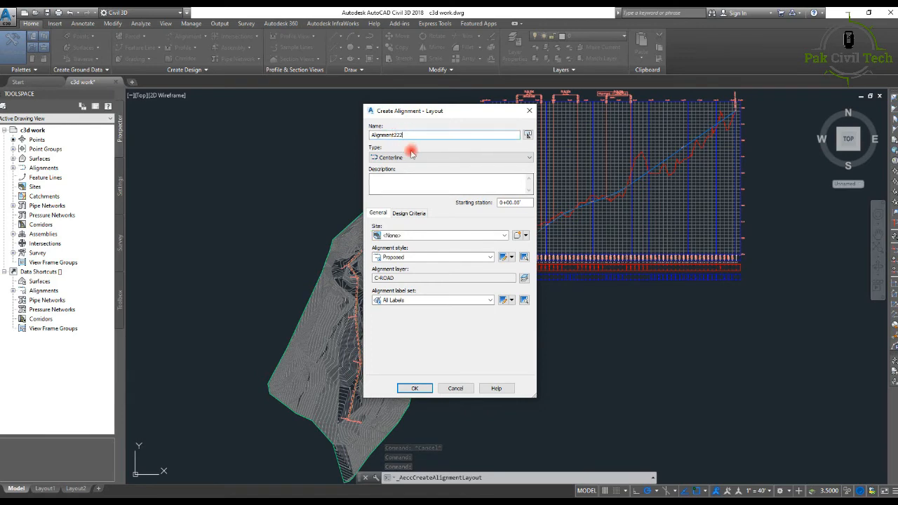
type("222")
left_click(414, 388)
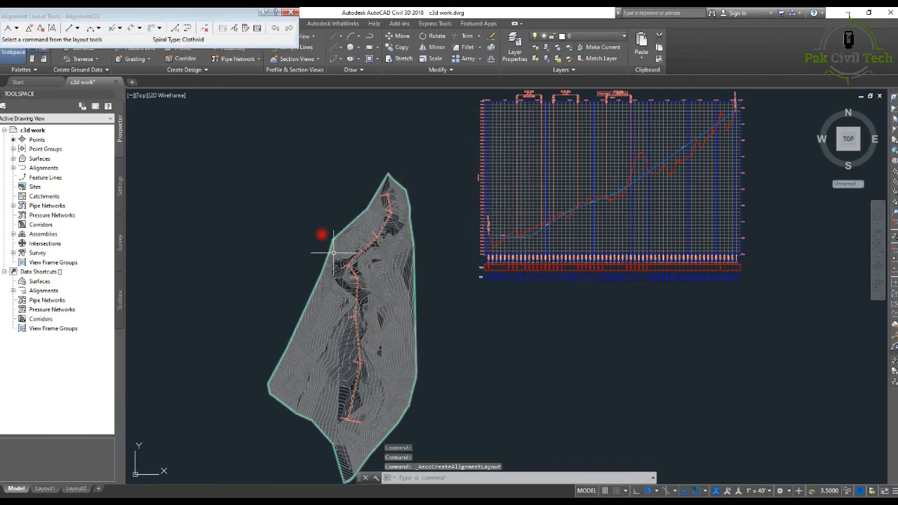
Draw Alignment222 as one roughly horizontal tangent without curves, about 175 ft long, across the contours east of the existing alignment.
left_click(16, 28)
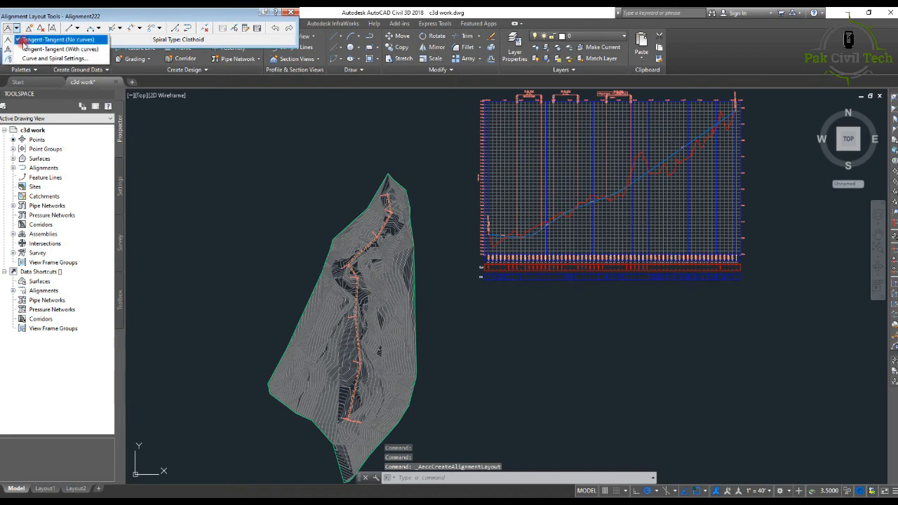
left_click(32, 41)
left_click(372, 331)
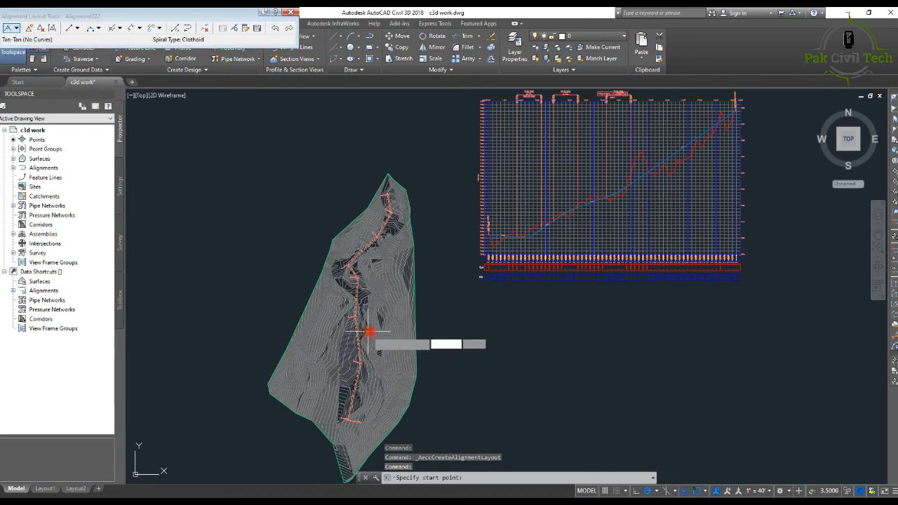
left_click(398, 331)
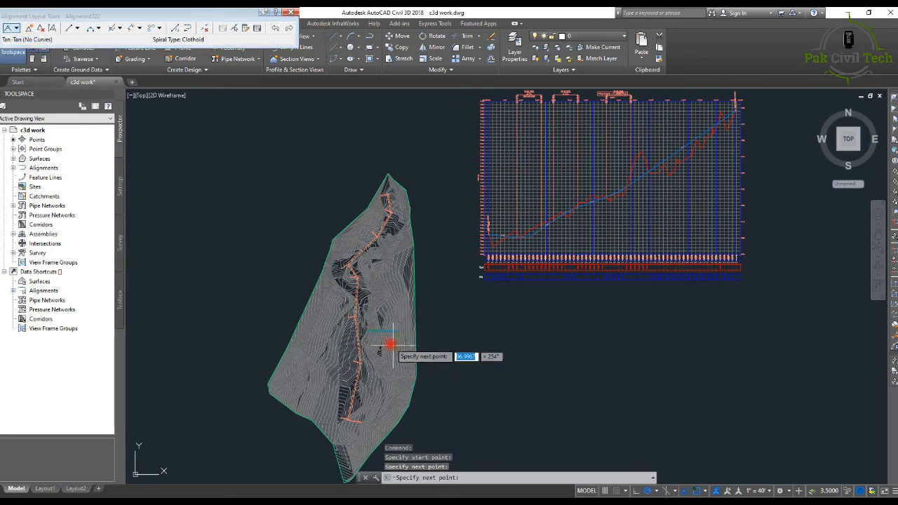
key("Return")
scroll(382, 339, "up", 7)
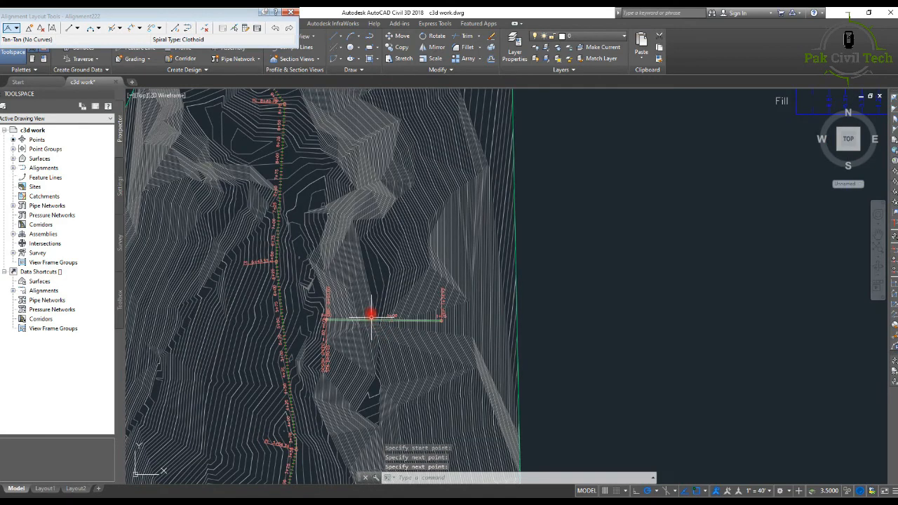
key("Escape")
key("Escape")
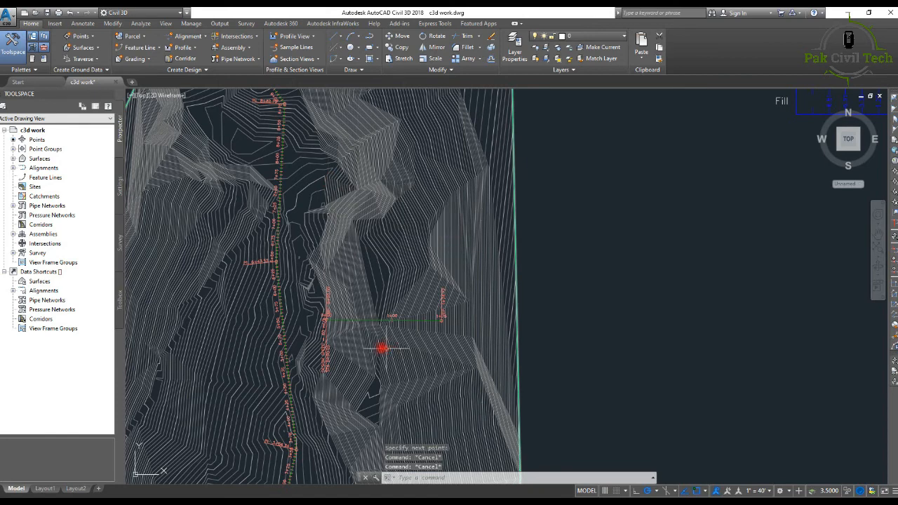
Set Alignment222's station label increments to 10 ft for major stations and 5 ft for minor stations.
scroll(371, 320, "up", 2)
scroll(371, 320, "up", 2)
left_click(371, 322)
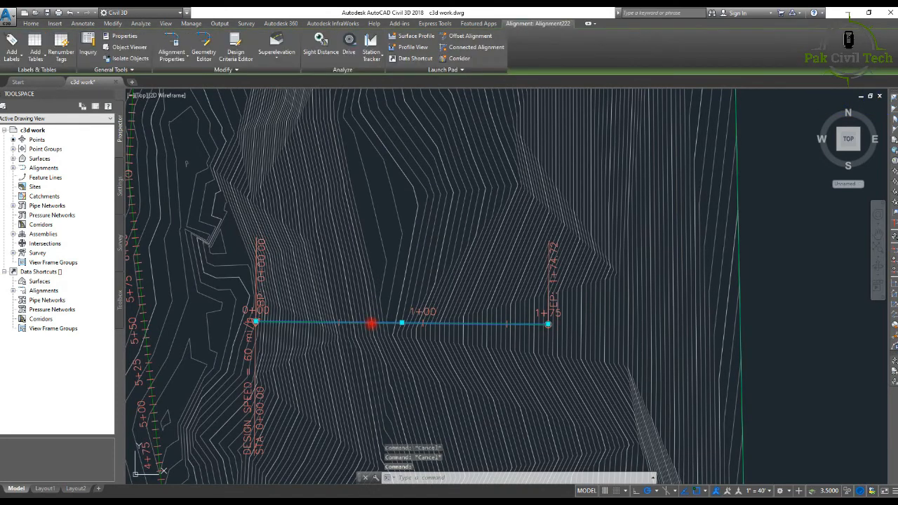
right_click(372, 324)
left_click(418, 245)
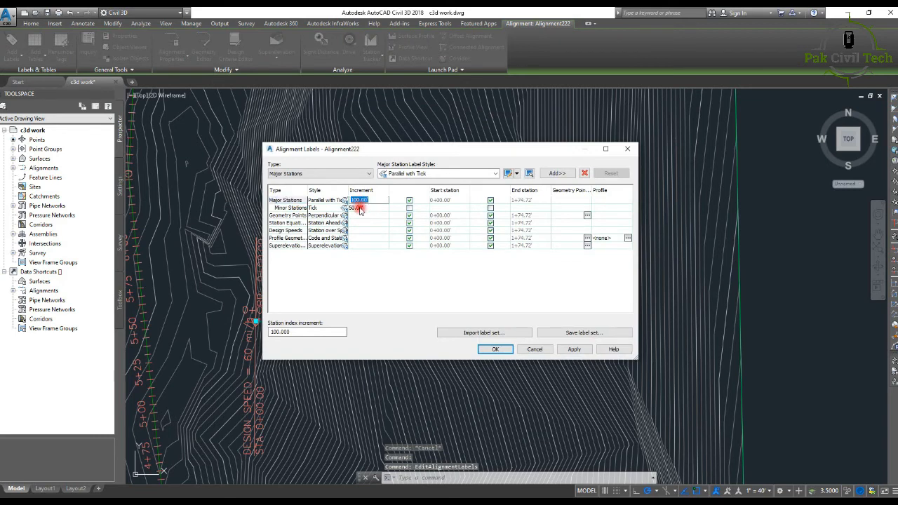
left_click(357, 208)
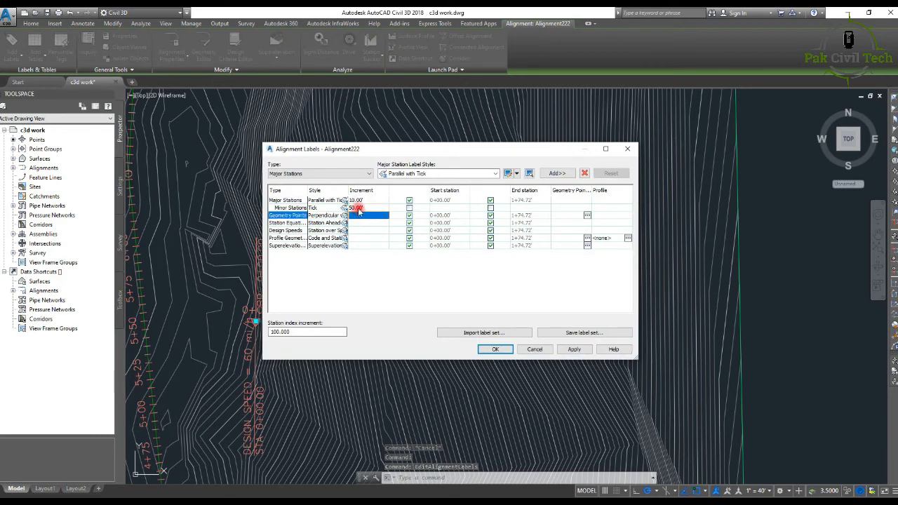
left_click(357, 208)
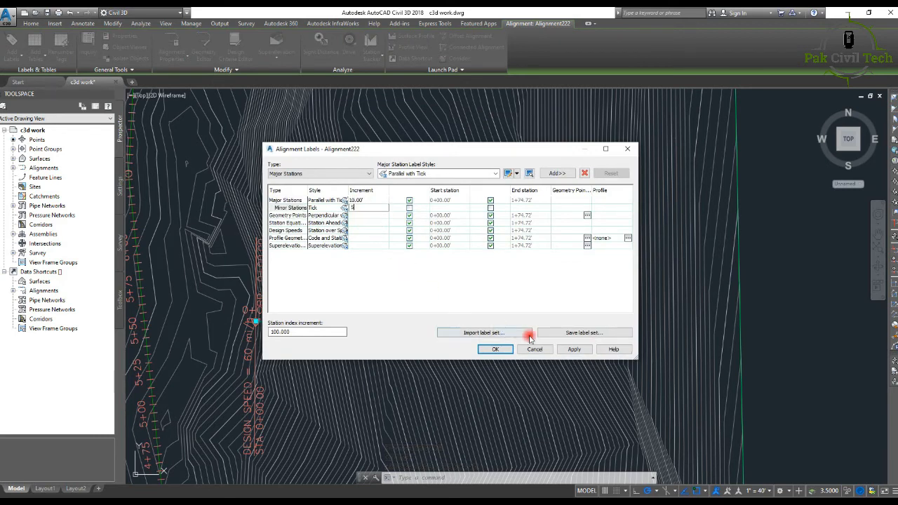
left_click(493, 349)
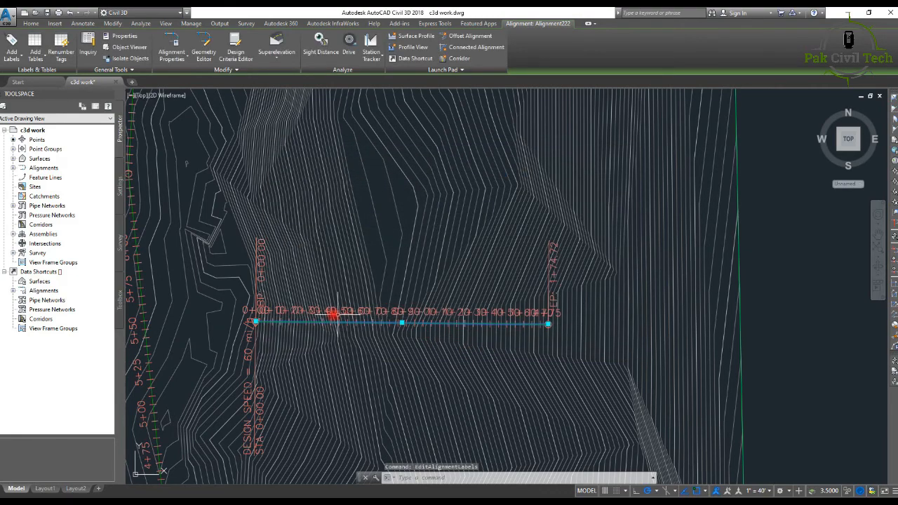
Check the legibility of Alignment222's crowded station labels and set the annotation scale to 1" = 20'.
scroll(437, 352, "down", 4)
scroll(444, 307, "up", 6)
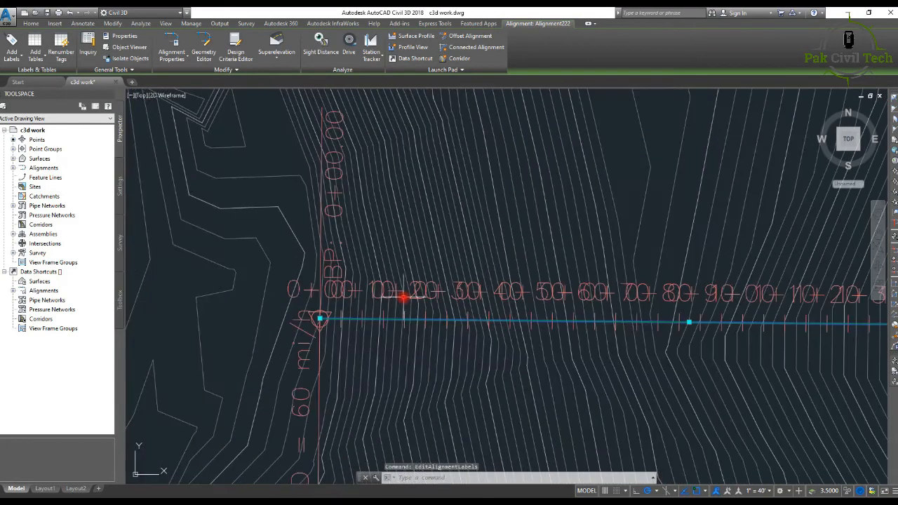
scroll(405, 320, "down", 4)
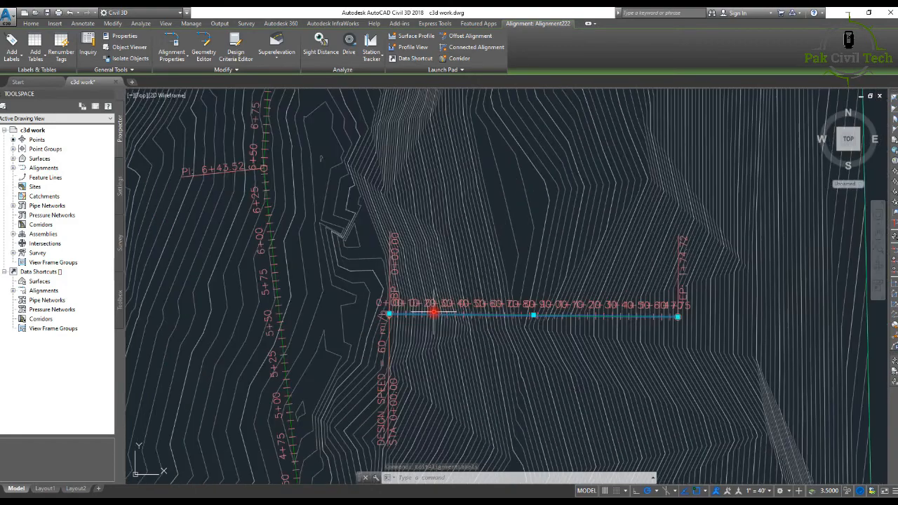
scroll(417, 307, "up", 4)
scroll(427, 304, "down", 4)
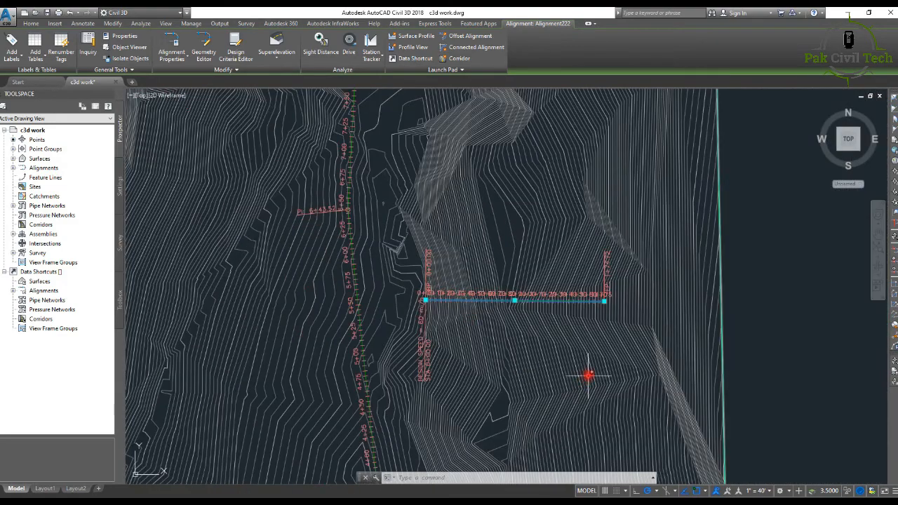
middle_click_drag(587, 373, 522, 293)
left_click(768, 492)
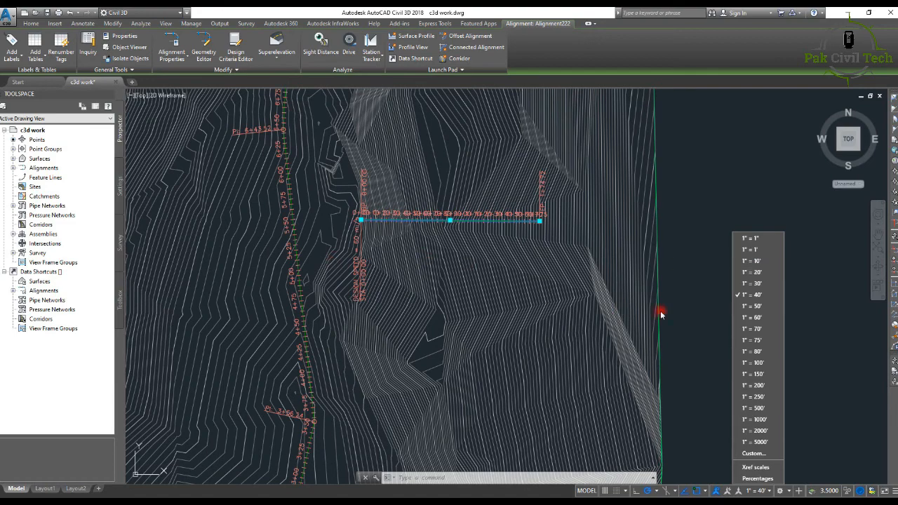
left_click(755, 283)
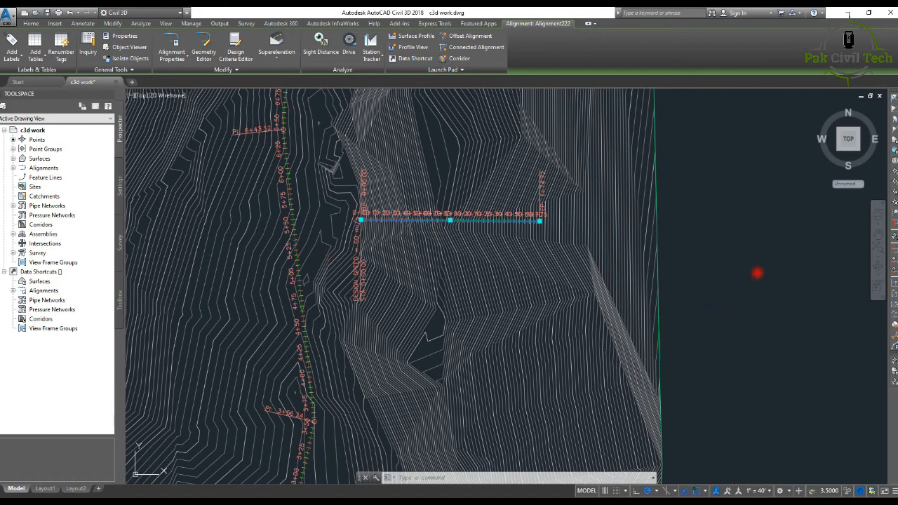
scroll(406, 214, "up", 6)
scroll(411, 234, "down", 4)
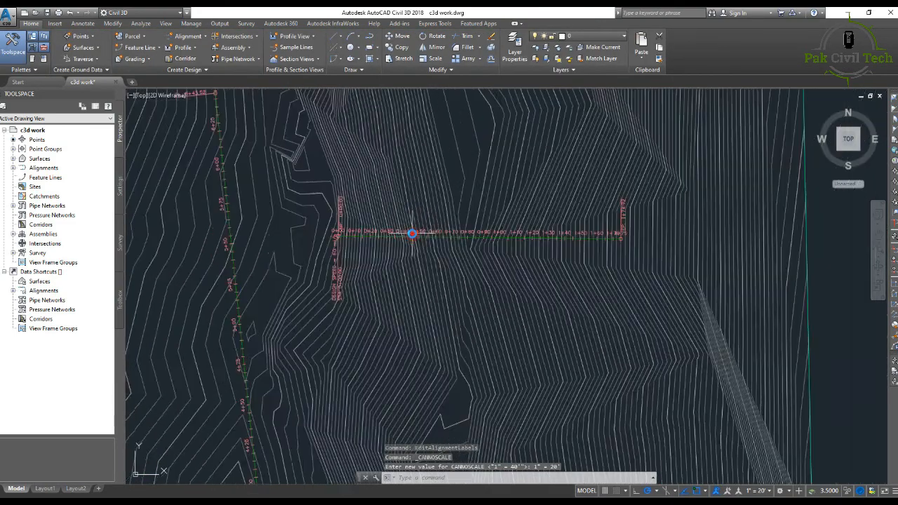
scroll(412, 234, "down", 3)
scroll(417, 273, "up", 2)
key("Escape")
Create a surface profile of Surface1 along Alignment222 over its full station range.
middle_click_drag(327, 186, 325, 240)
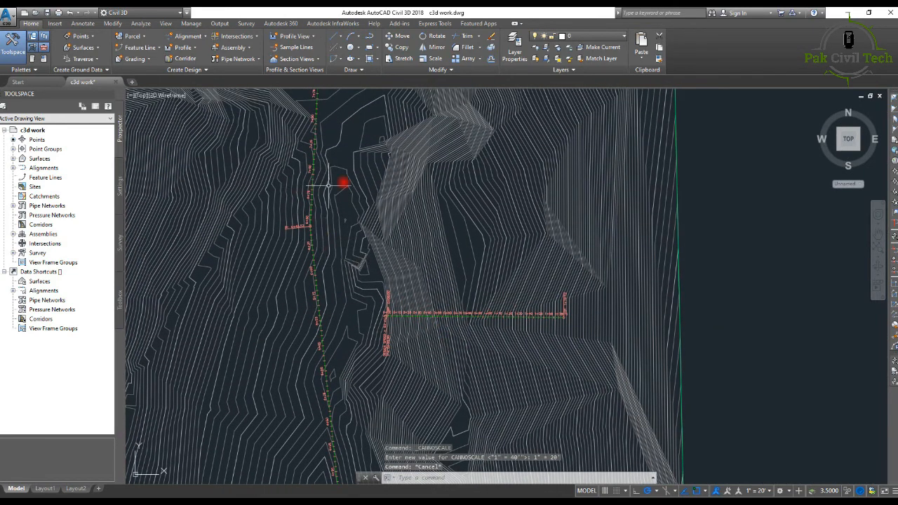
left_click(171, 47)
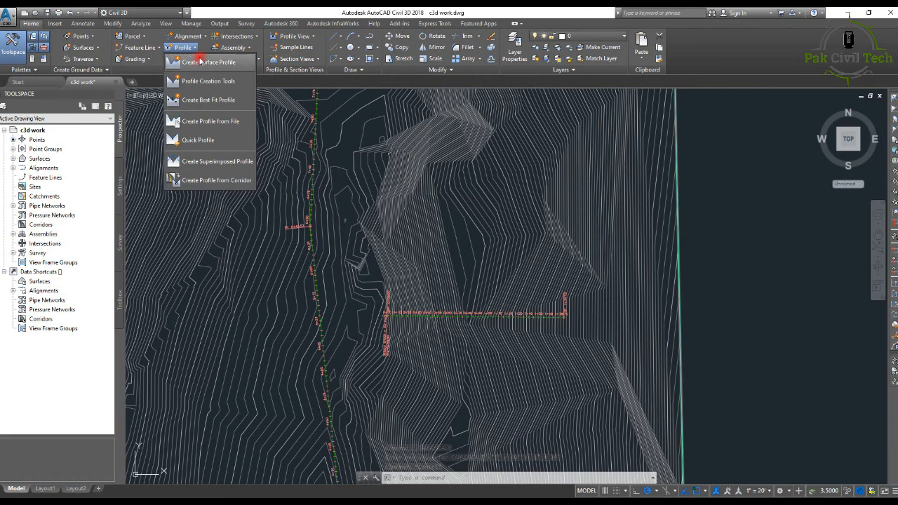
left_click(207, 62)
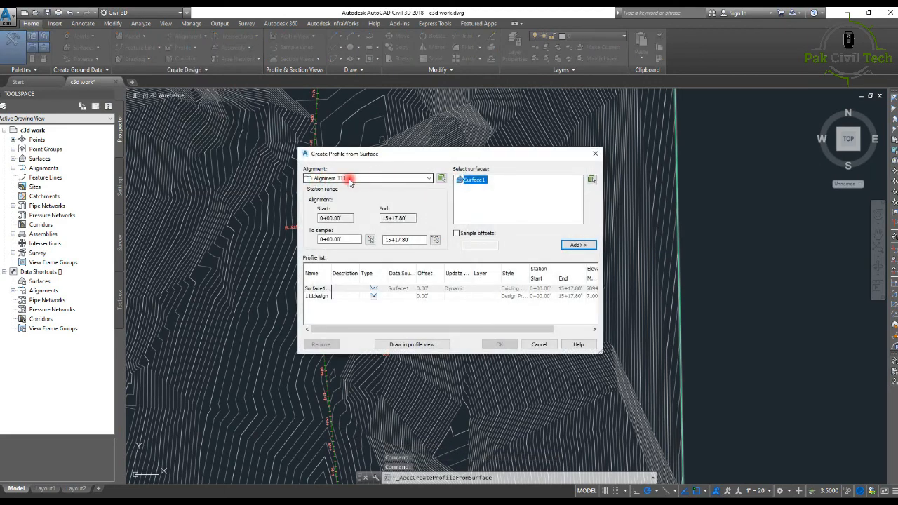
left_click(350, 179)
left_click(335, 195)
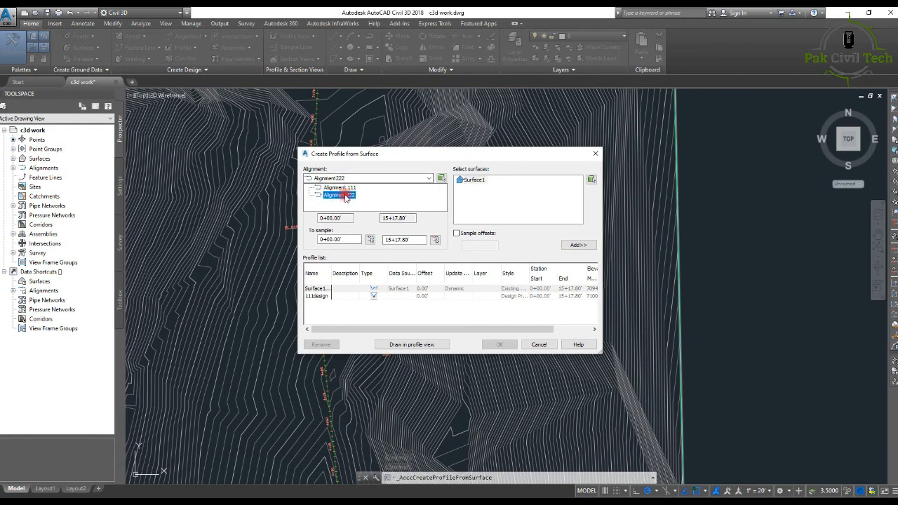
left_click(344, 196)
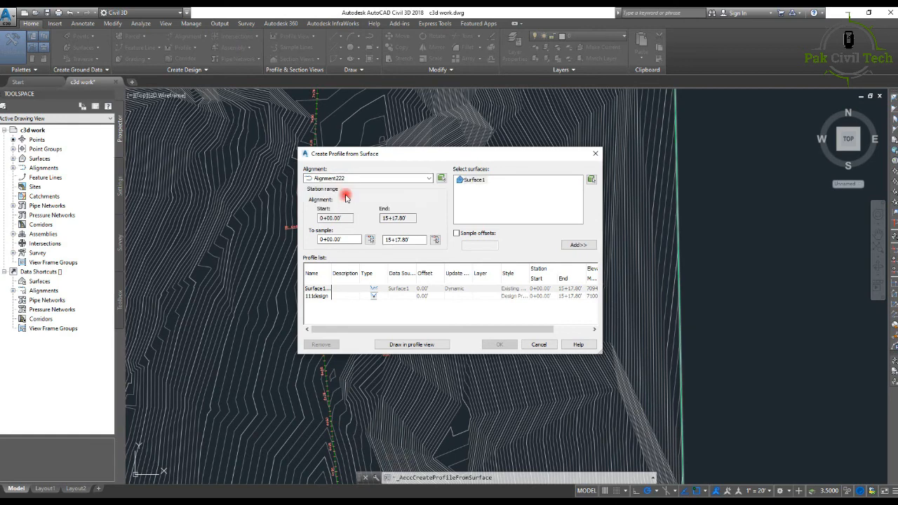
left_click(578, 245)
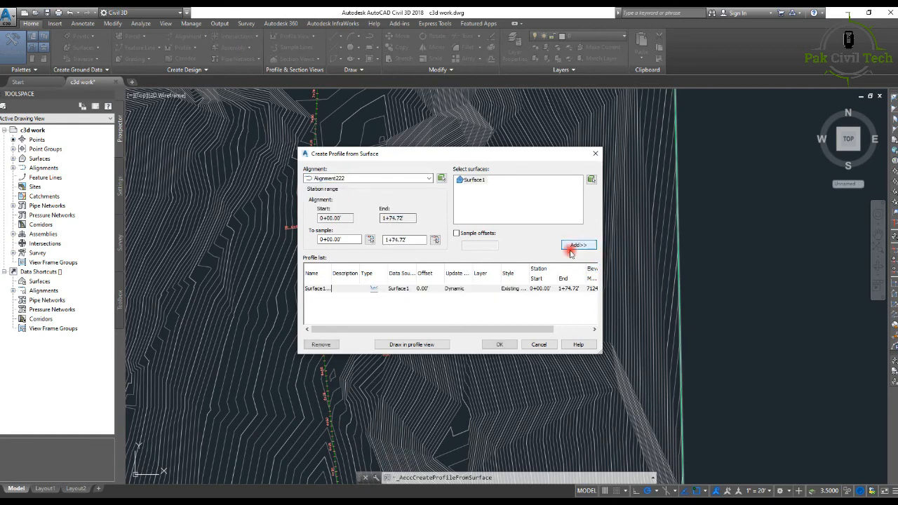
Create a profile view for Alignment222 in the Major Grids and HGP style with default settings, placing its origin east of the surface.
left_click(414, 344)
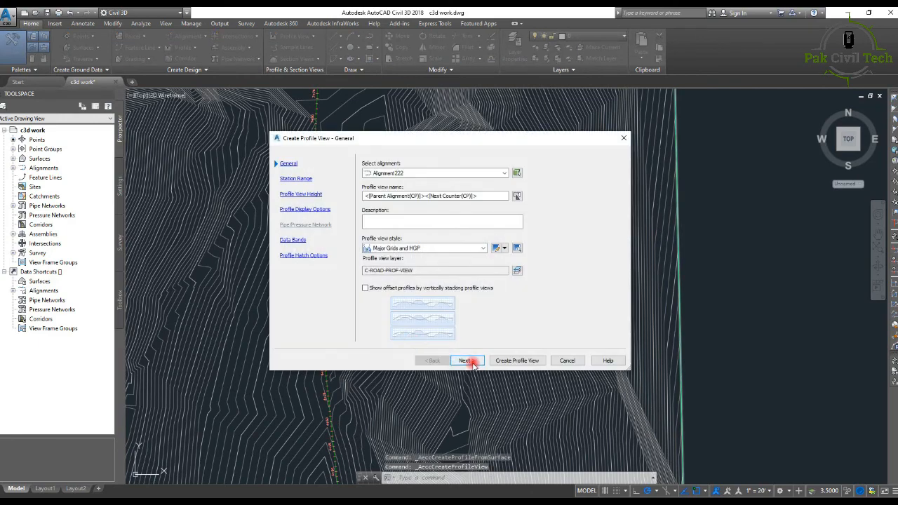
left_click(470, 360)
left_click(471, 361)
left_click(471, 361)
left_click(479, 360)
left_click(479, 361)
left_click(495, 360)
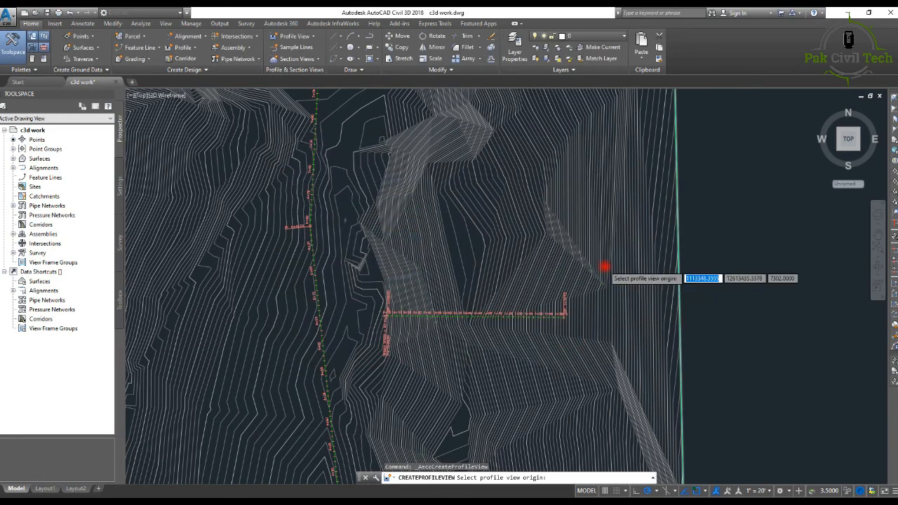
scroll(603, 265, "down", 5)
left_click(606, 363)
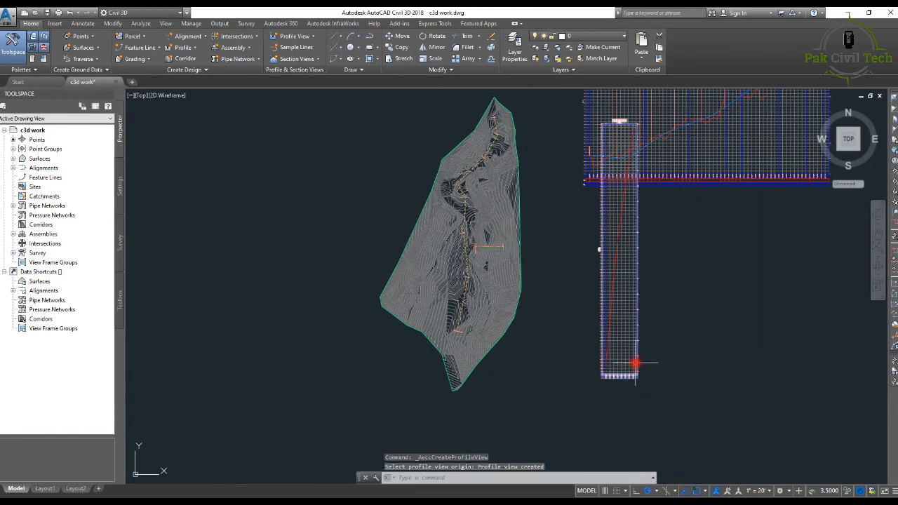
Move Alignment222's profile view east into clear space, away from the first alignment's profile view.
middle_click_drag(618, 237, 537, 194)
key("Escape")
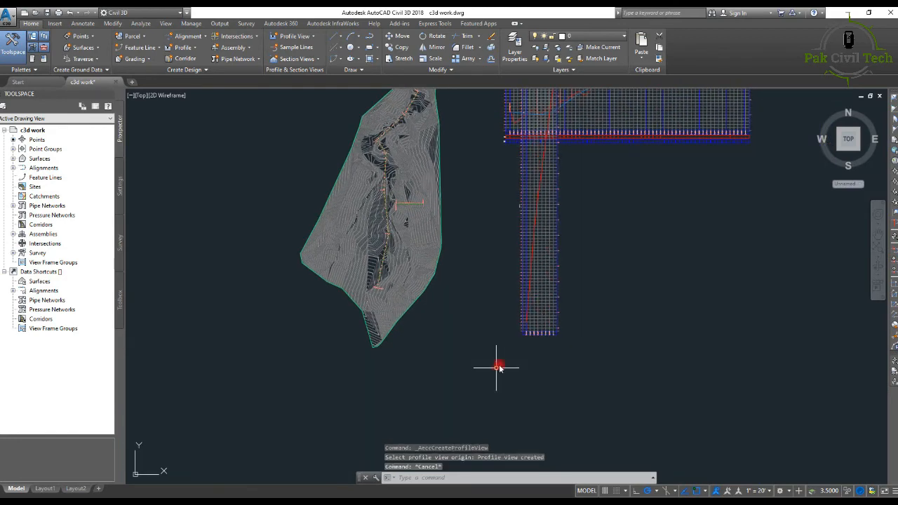
type("m")
key("Return")
left_click(580, 294)
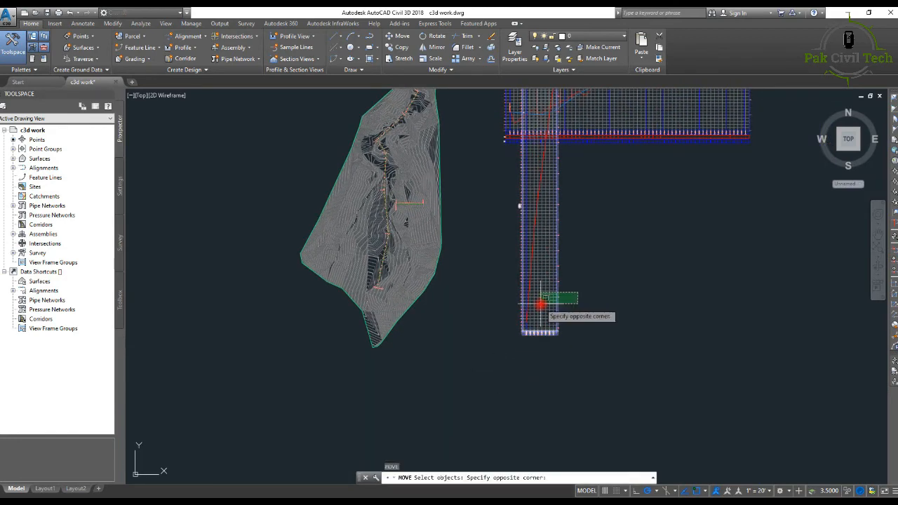
left_click(537, 304)
key("Return")
left_click(539, 302)
scroll(540, 299, "down", 5)
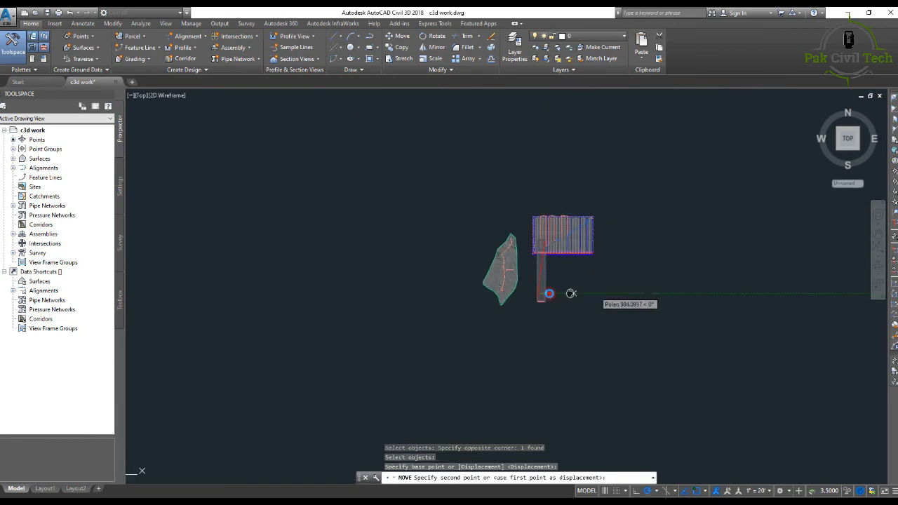
key("Escape")
Examine Alignment222's steep ground profile and compare it with the alignment on the contours and the first profile view.
scroll(547, 275, "up", 5)
scroll(547, 256, "up", 3)
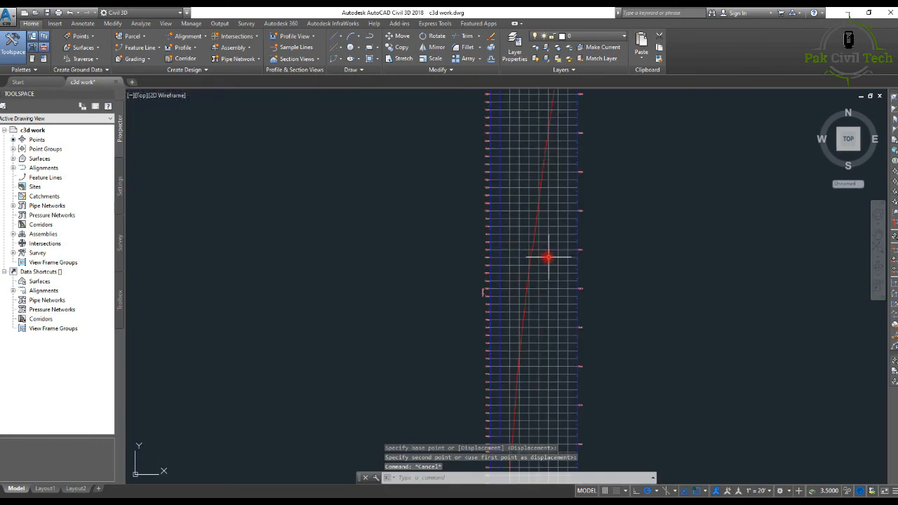
scroll(467, 254, "down", 5)
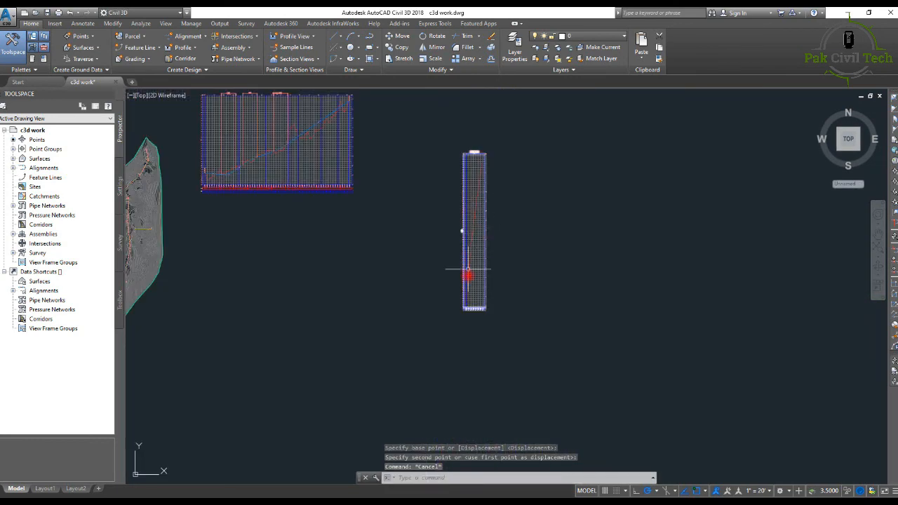
middle_click_drag(438, 199, 553, 206)
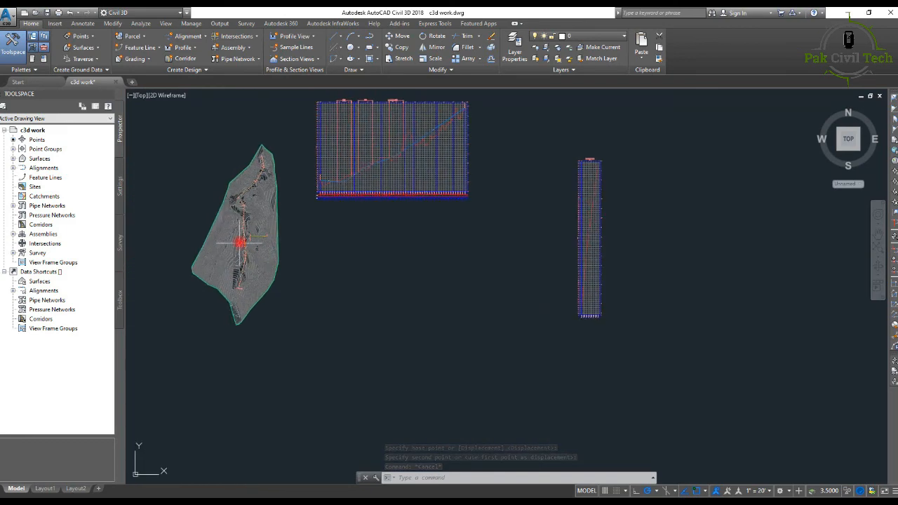
scroll(240, 243, "up", 8)
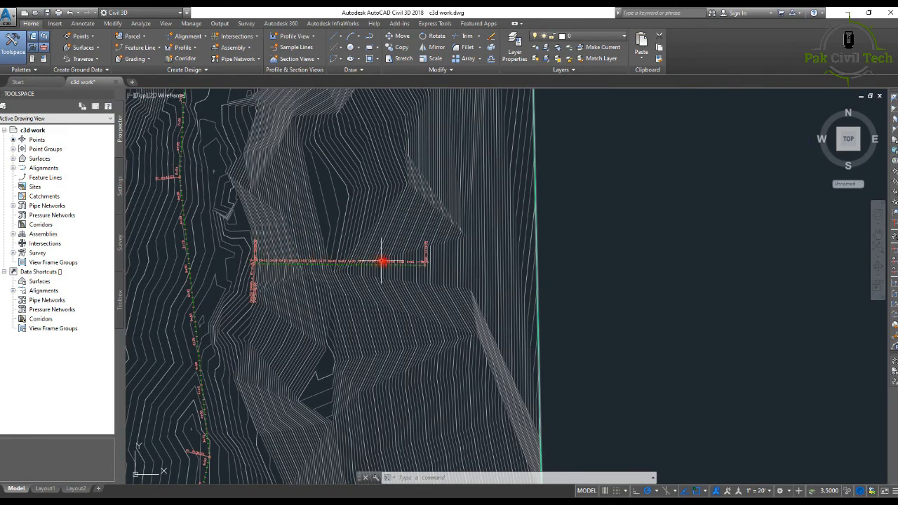
scroll(429, 263, "down", 8)
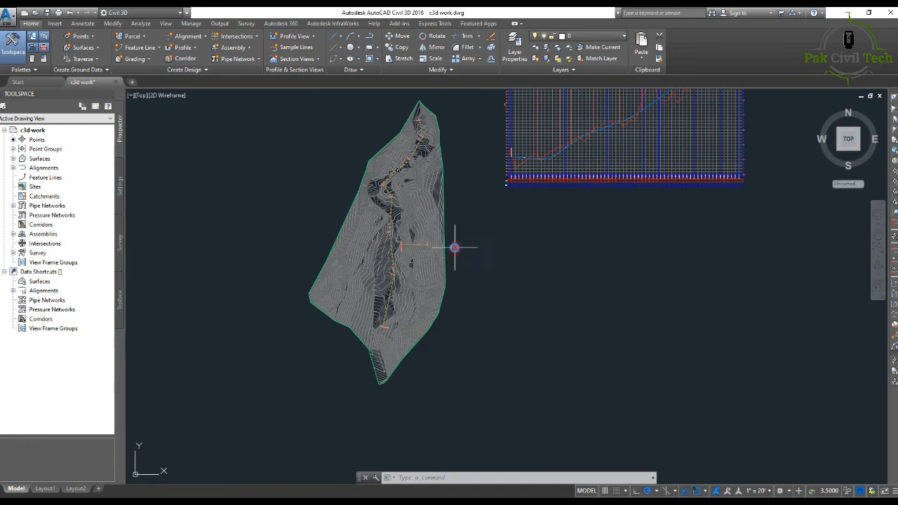
scroll(484, 252, "down", 5)
scroll(511, 200, "up", 6)
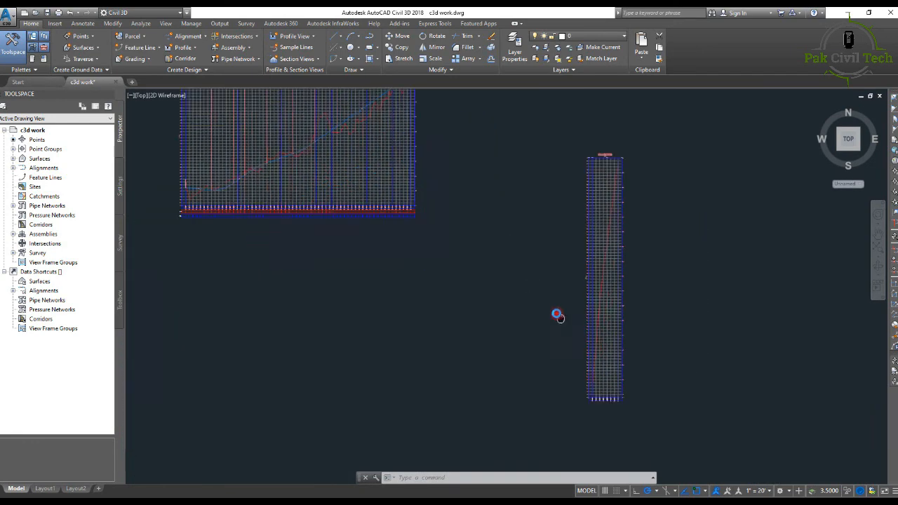
scroll(582, 385, "up", 5)
scroll(505, 349, "down", 7)
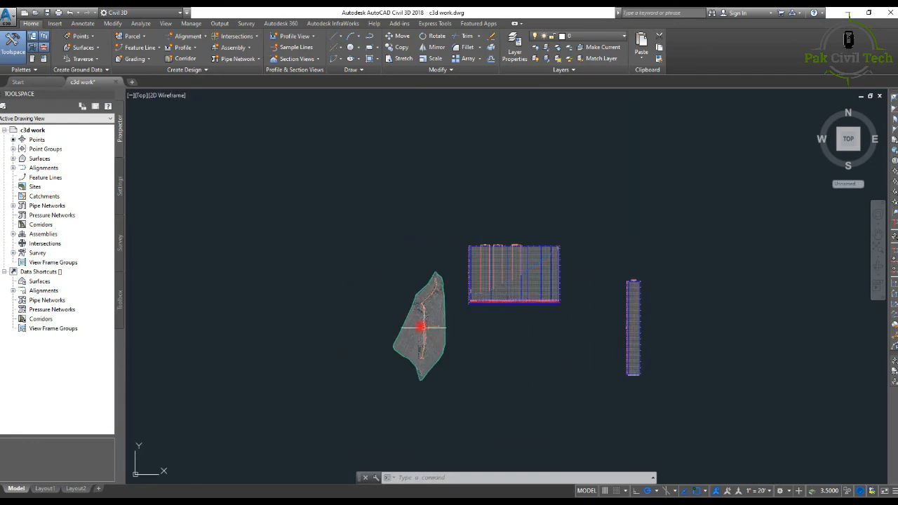
scroll(420, 326, "up", 5)
key("Escape")
key("Escape")
key("Escape")
scroll(471, 320, "down", 3)
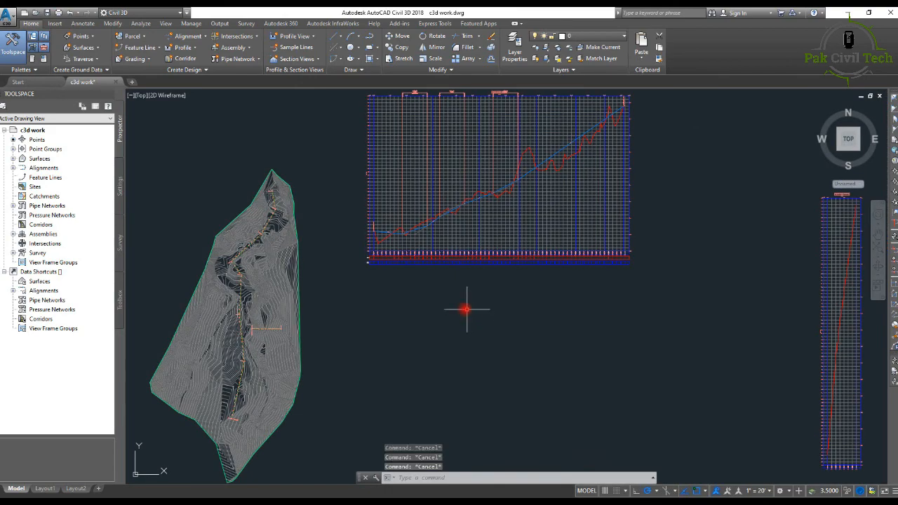